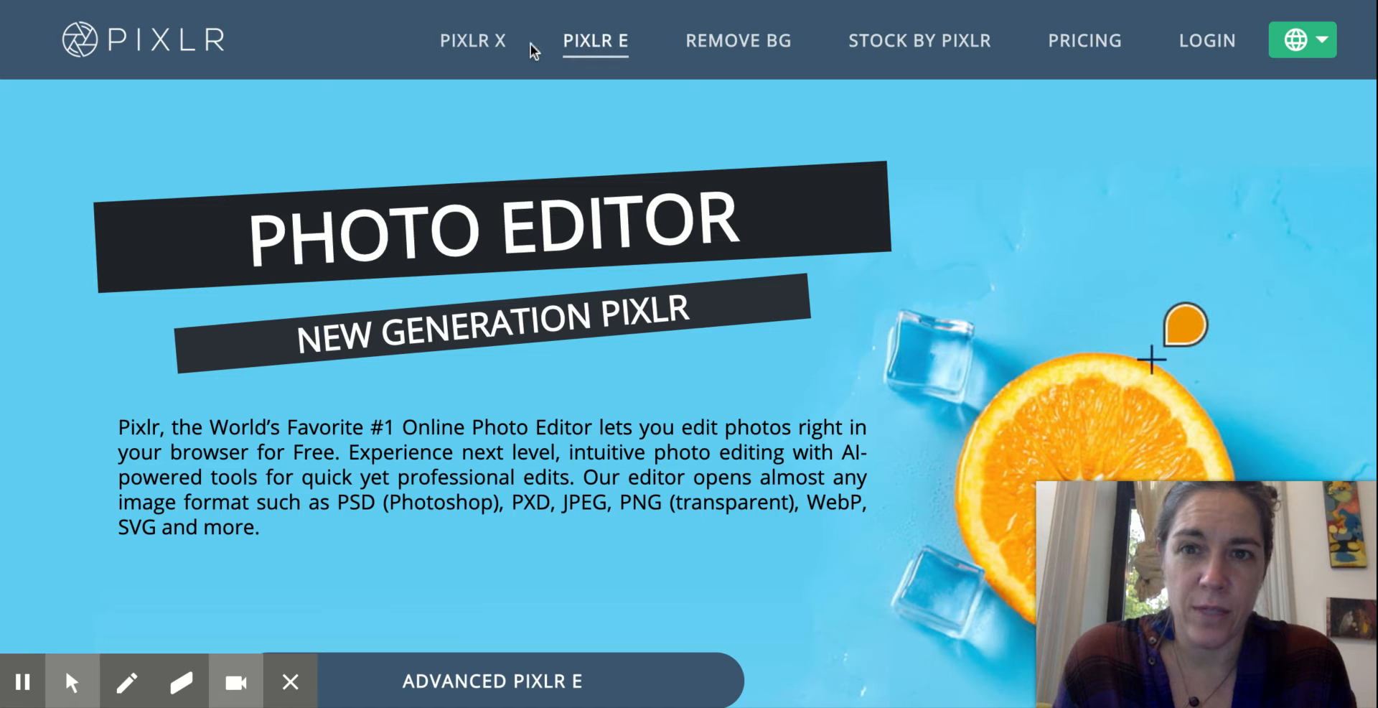
Open Pixlr X and start a new document using the Web 720p preset (1280x720).
left_click(473, 44)
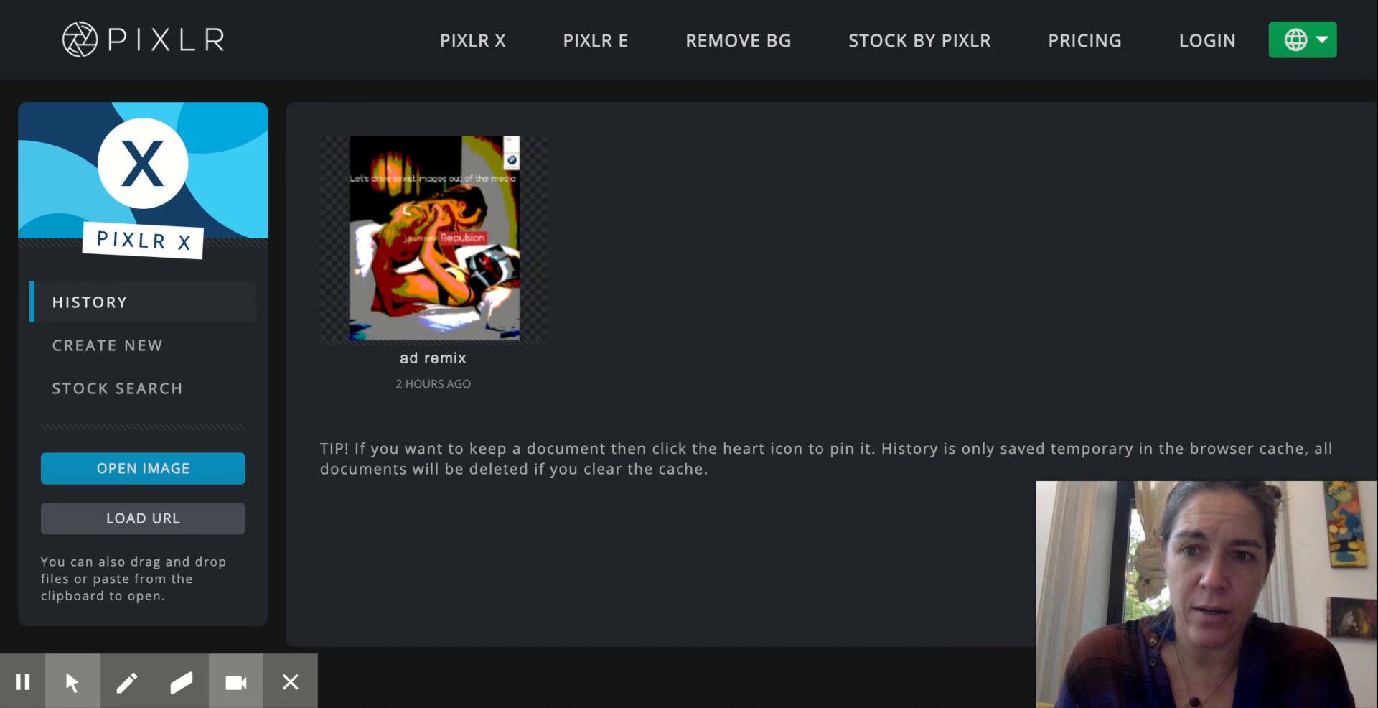
mouse_move(477, 247)
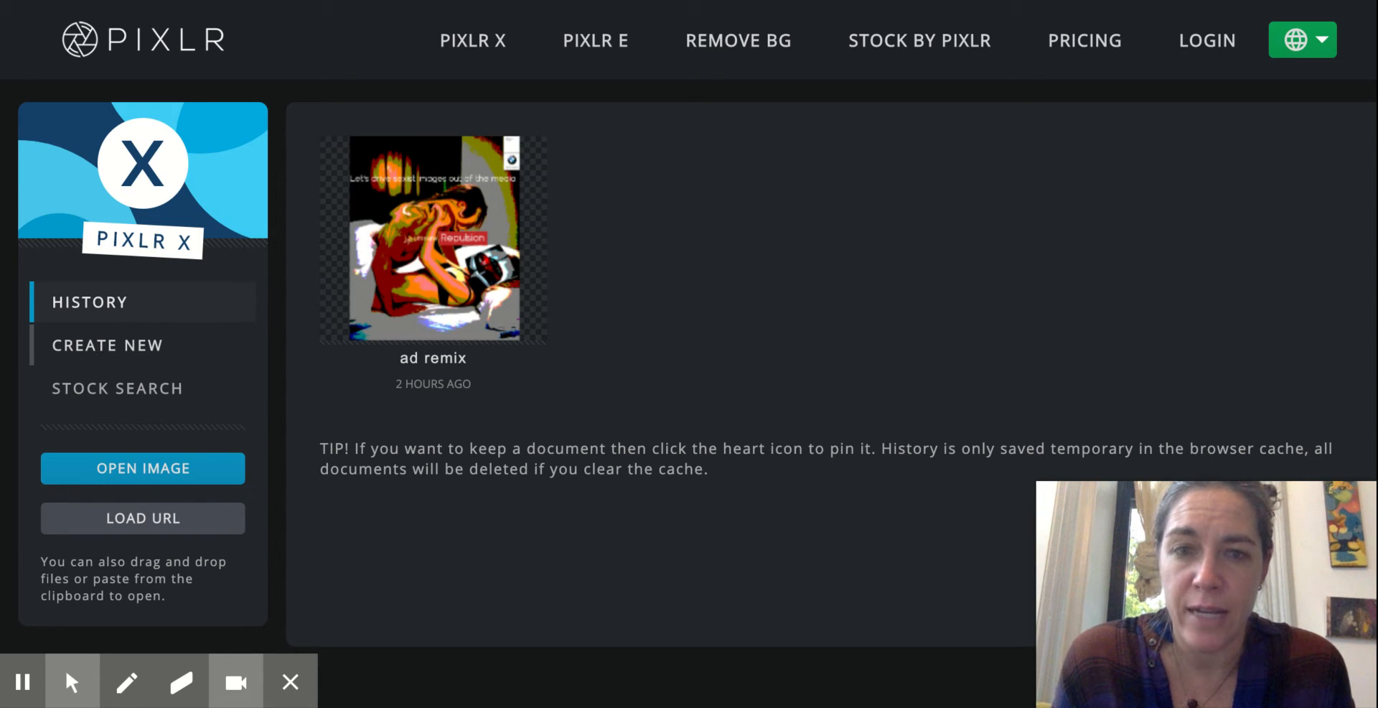
left_click(107, 345)
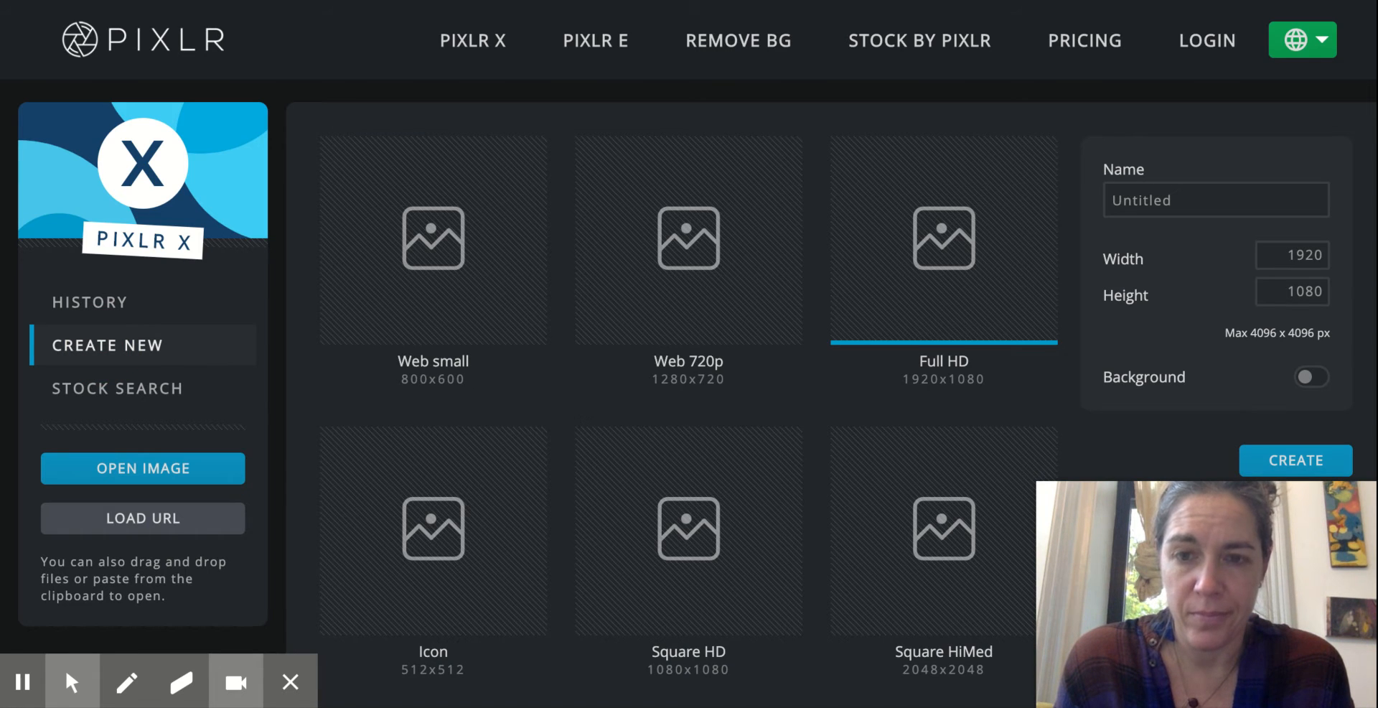
left_click(682, 258)
Name the new document with the author's first name followed by "Ad Remix" and create it.
left_click(1170, 201)
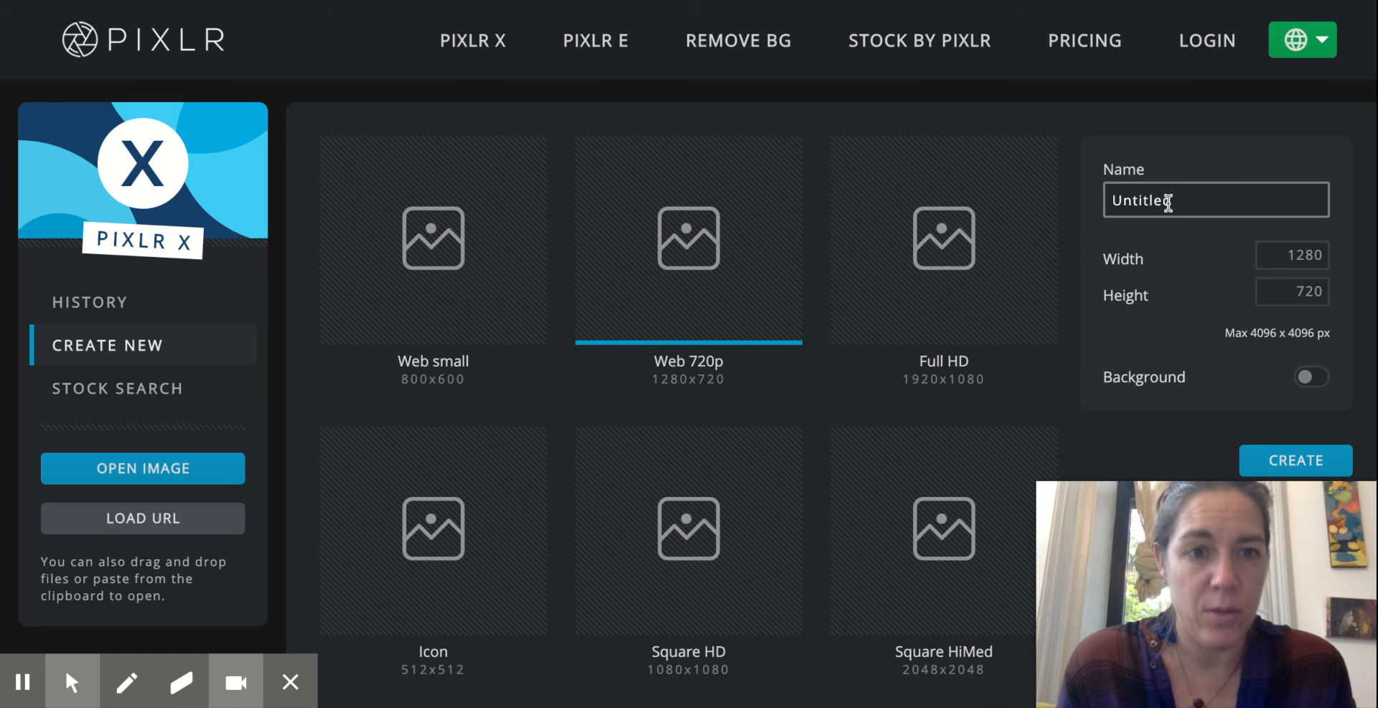
double_click(1189, 200)
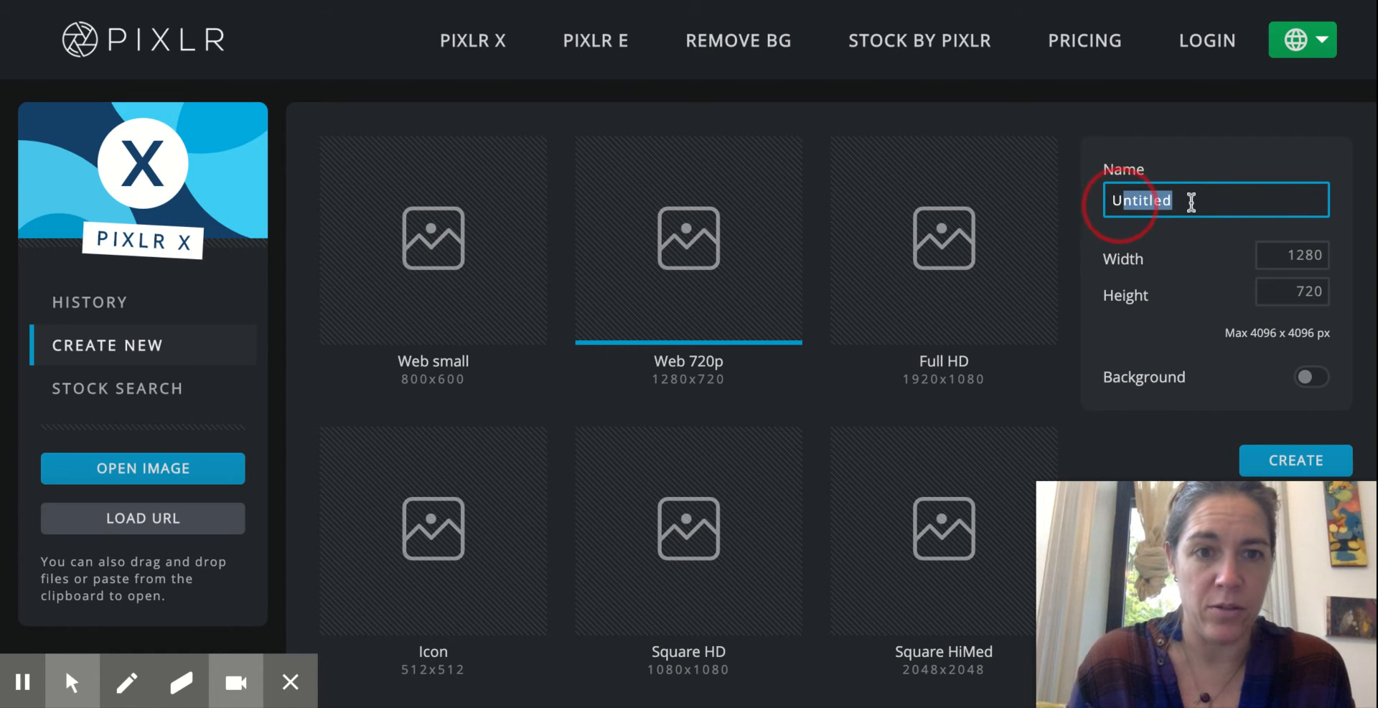
type("Lisa R")
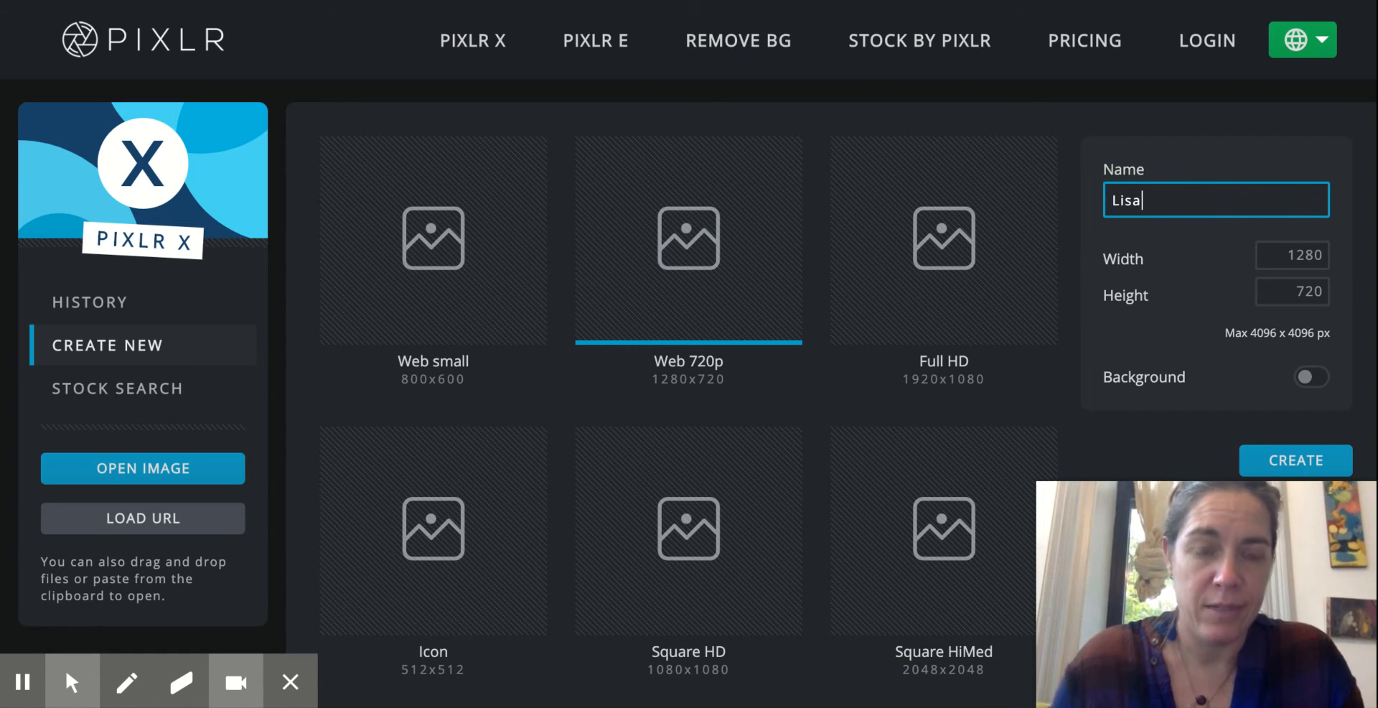
key("BackSpace")
key("BackSpace")
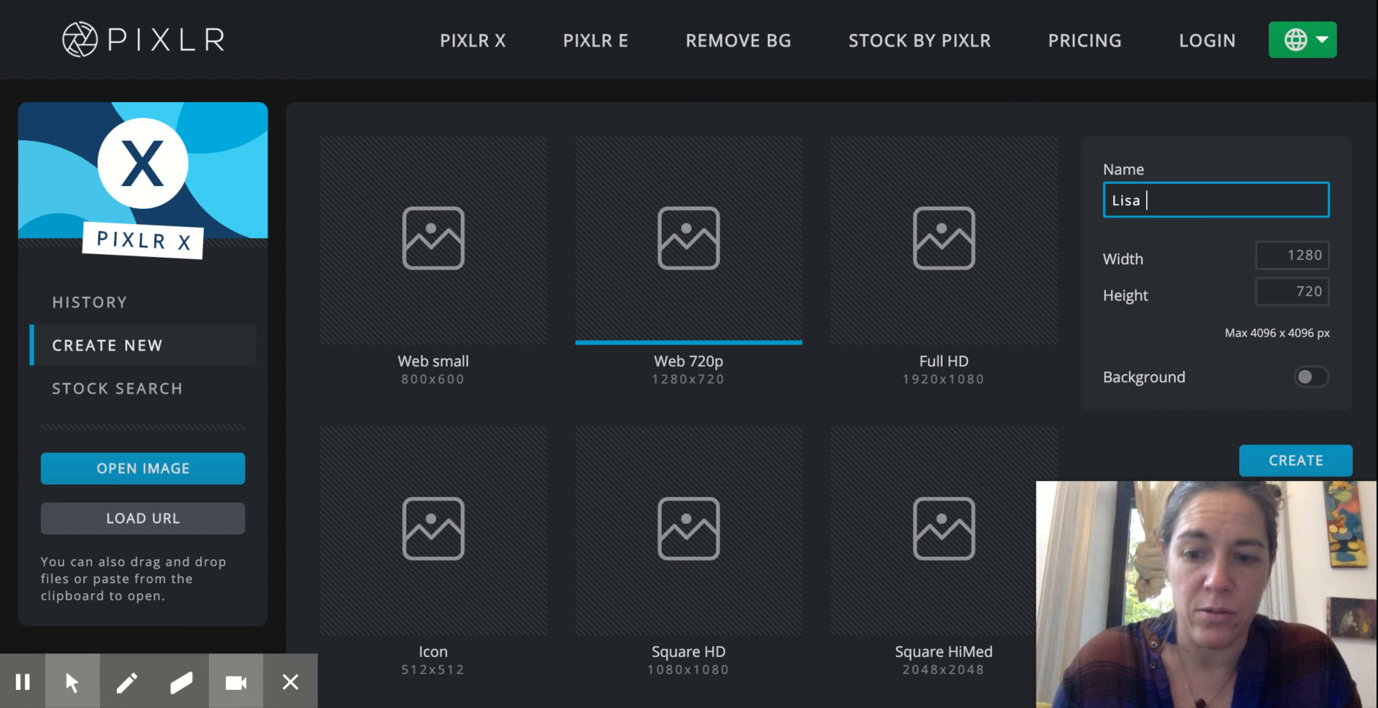
type("Ad Remix")
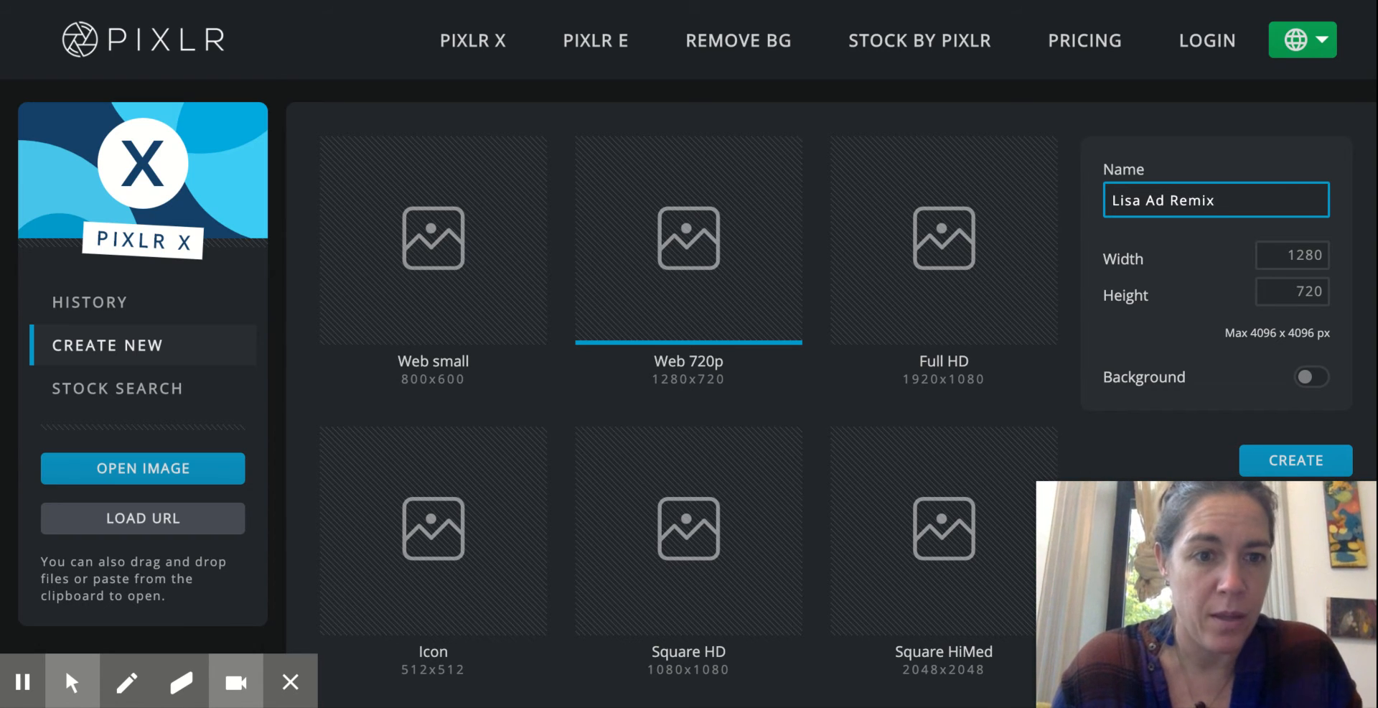
left_click(1294, 463)
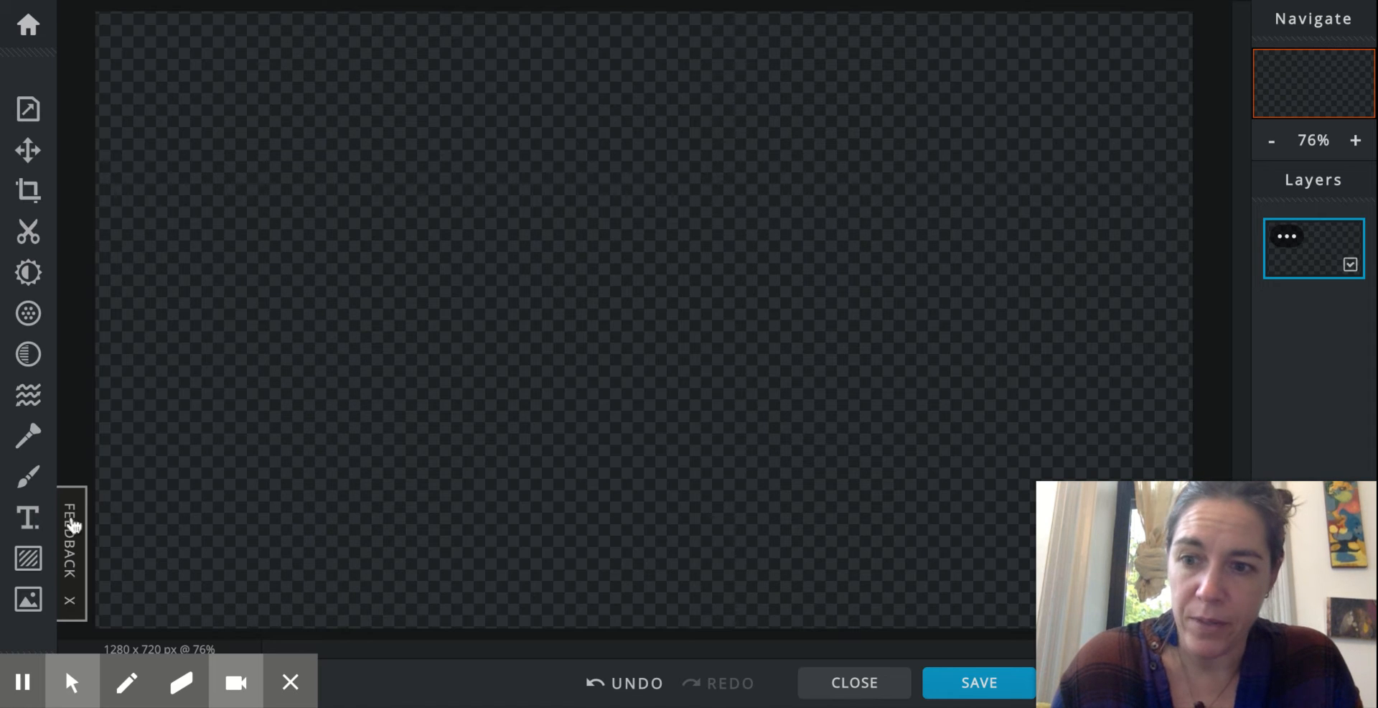
Paste the copied BMW advertisement picture into the current document as a new layer.
left_click(28, 601)
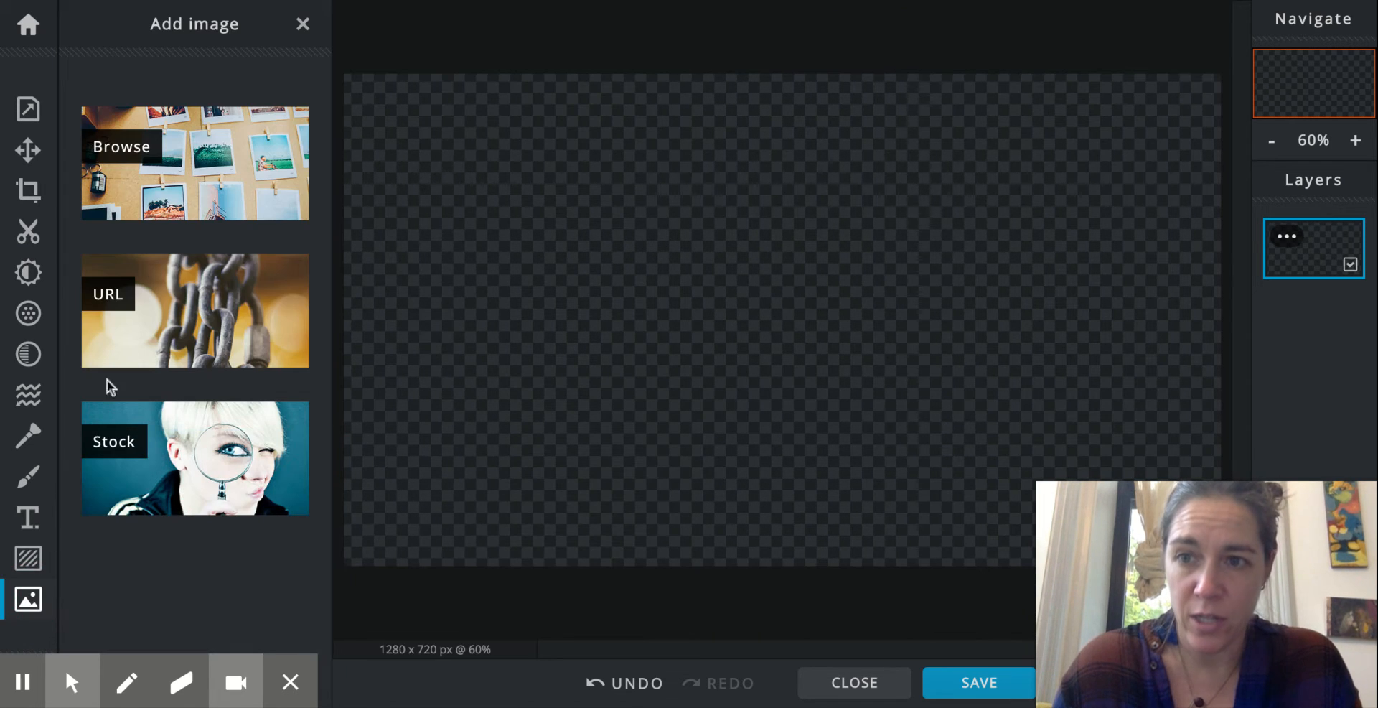
left_click(138, 157)
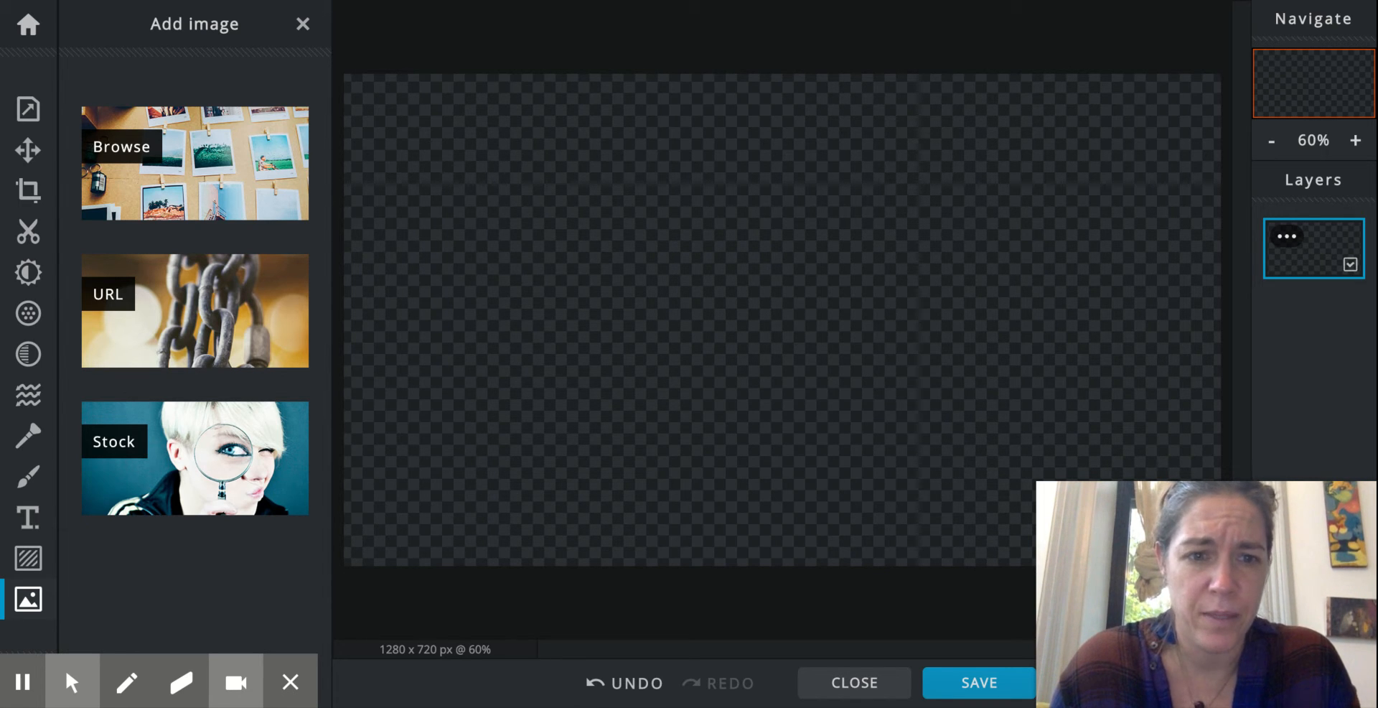
key("ctrl+v")
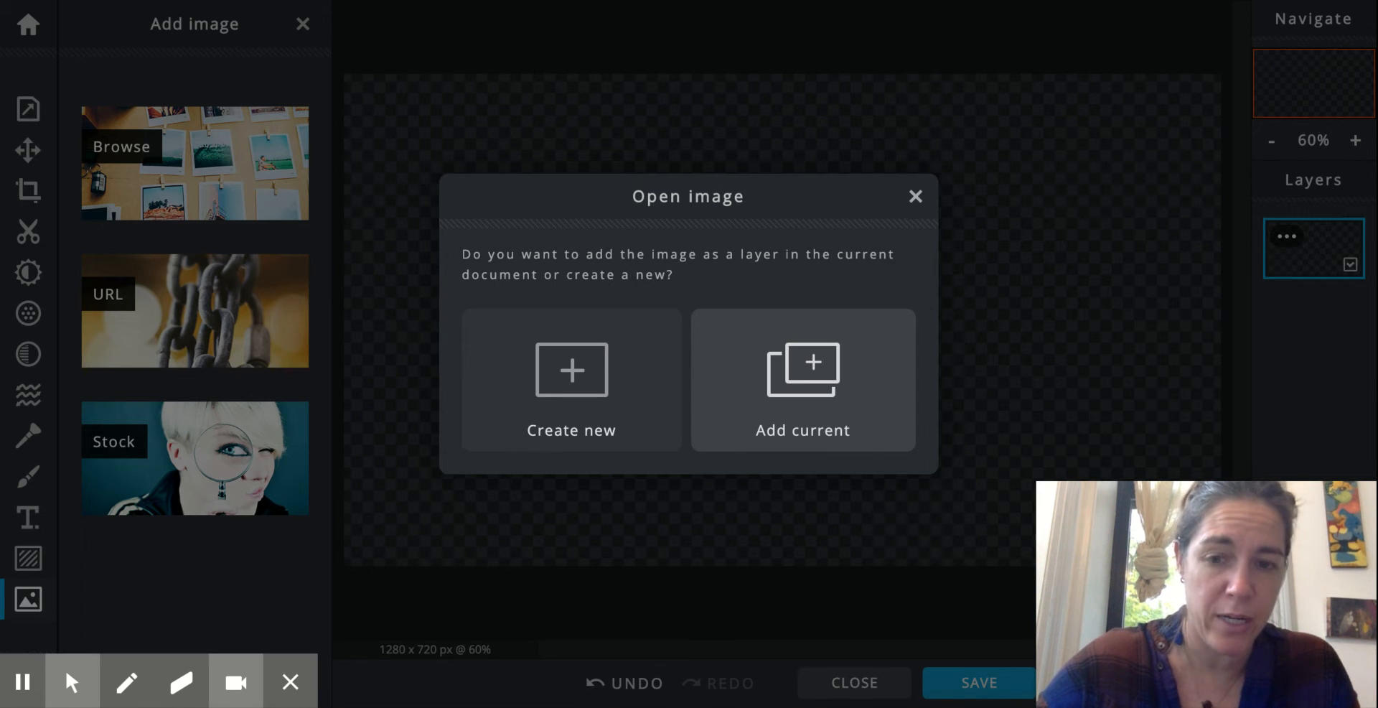
left_click(812, 371)
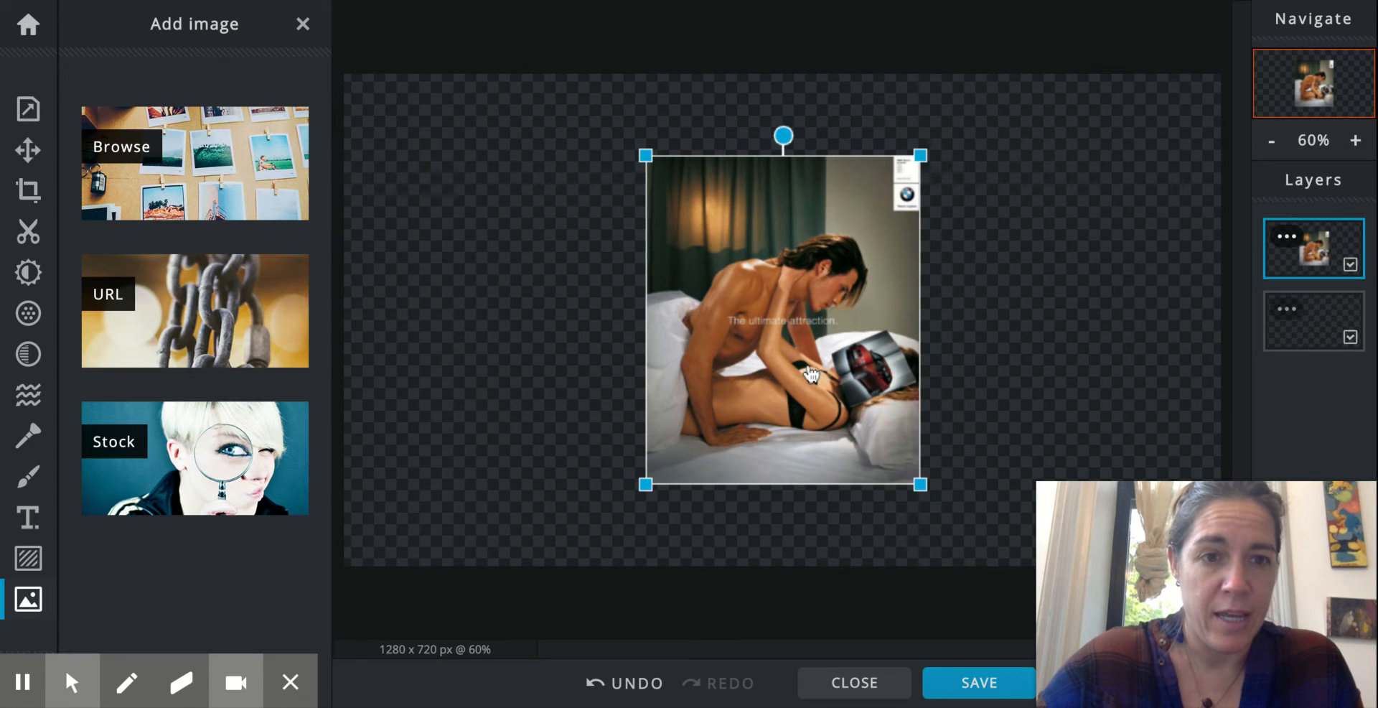
Enlarge the advertisement picture until it fills the full height of the canvas, centred horizontally.
left_click(645, 485)
left_click_drag(644, 486, 579, 567)
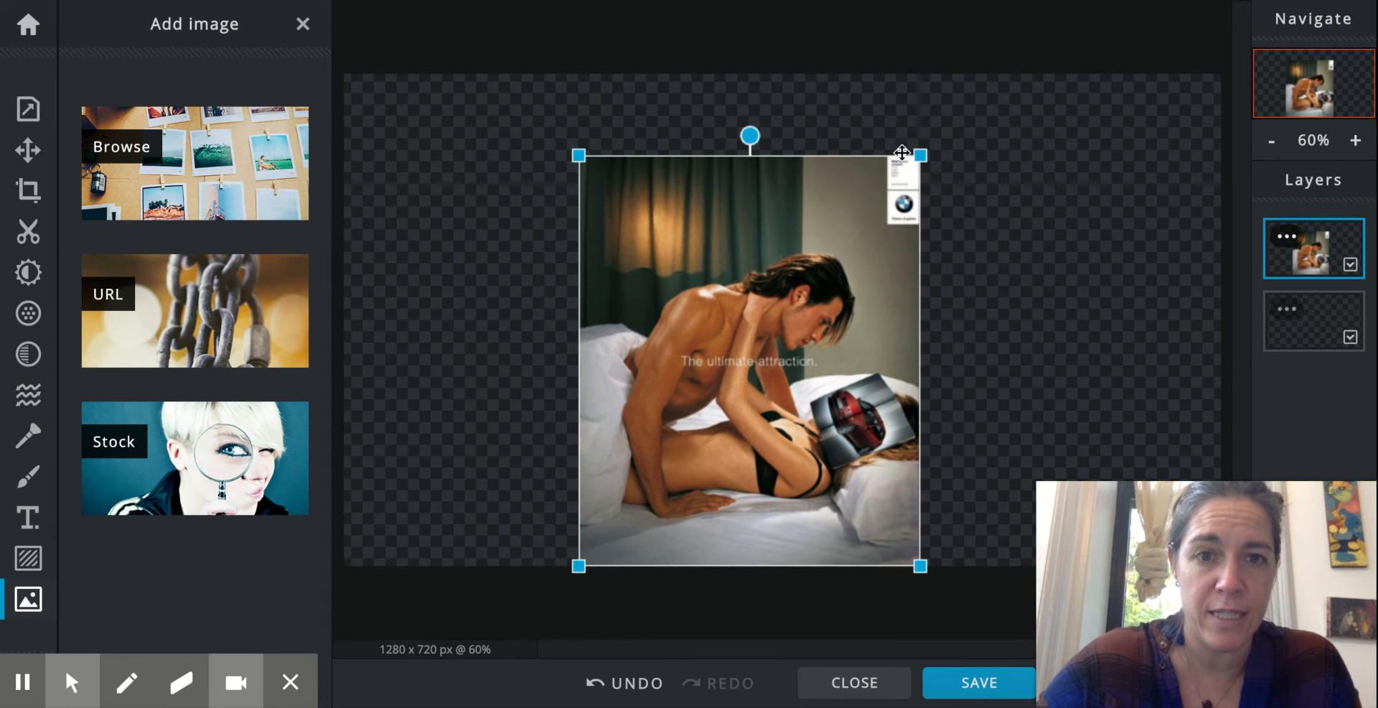
left_click_drag(920, 155, 991, 69)
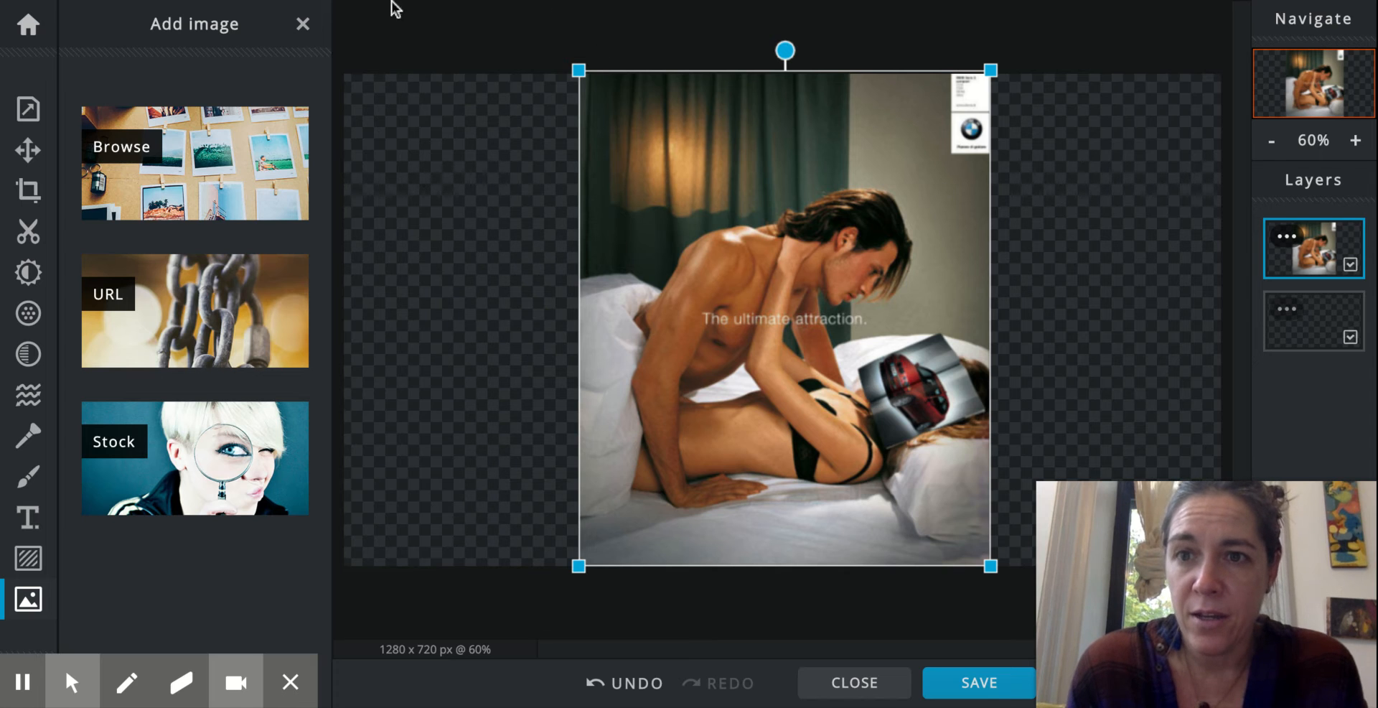
left_click(302, 24)
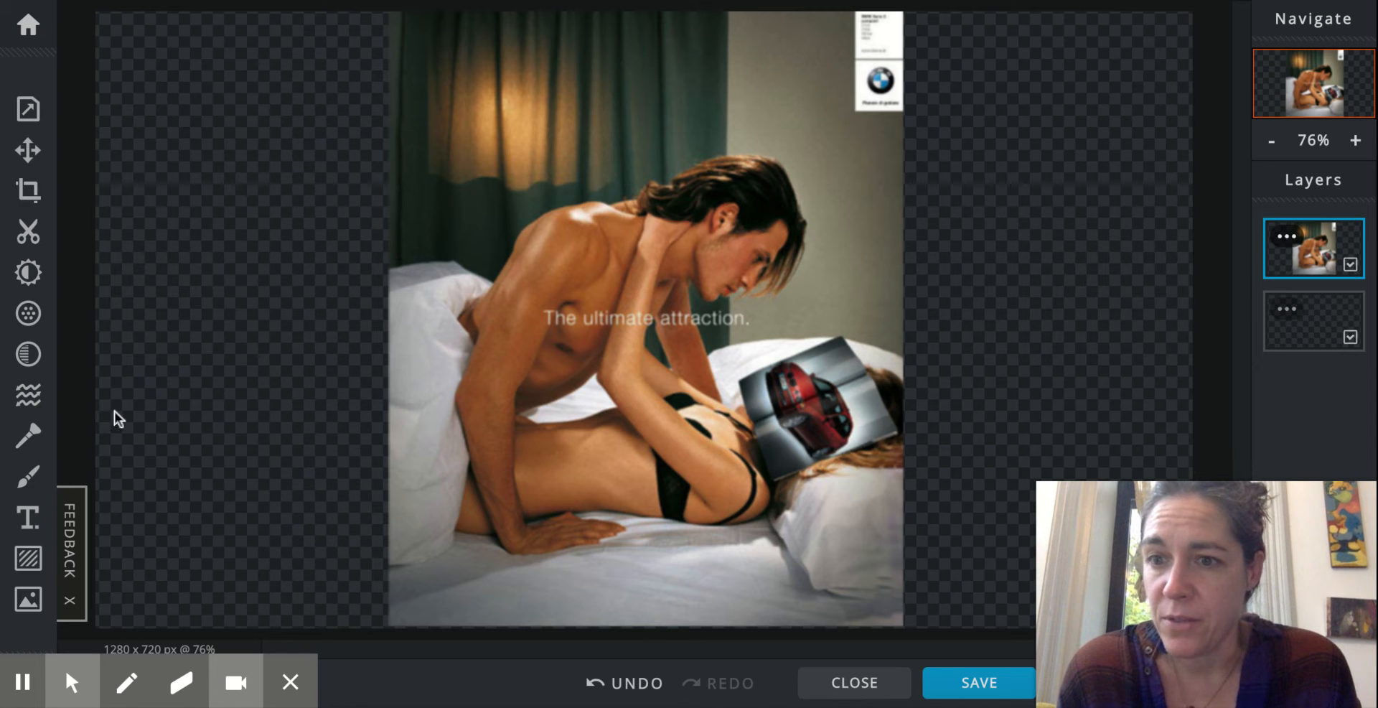
Add a new text layer reading "Repulsion".
left_click(31, 532)
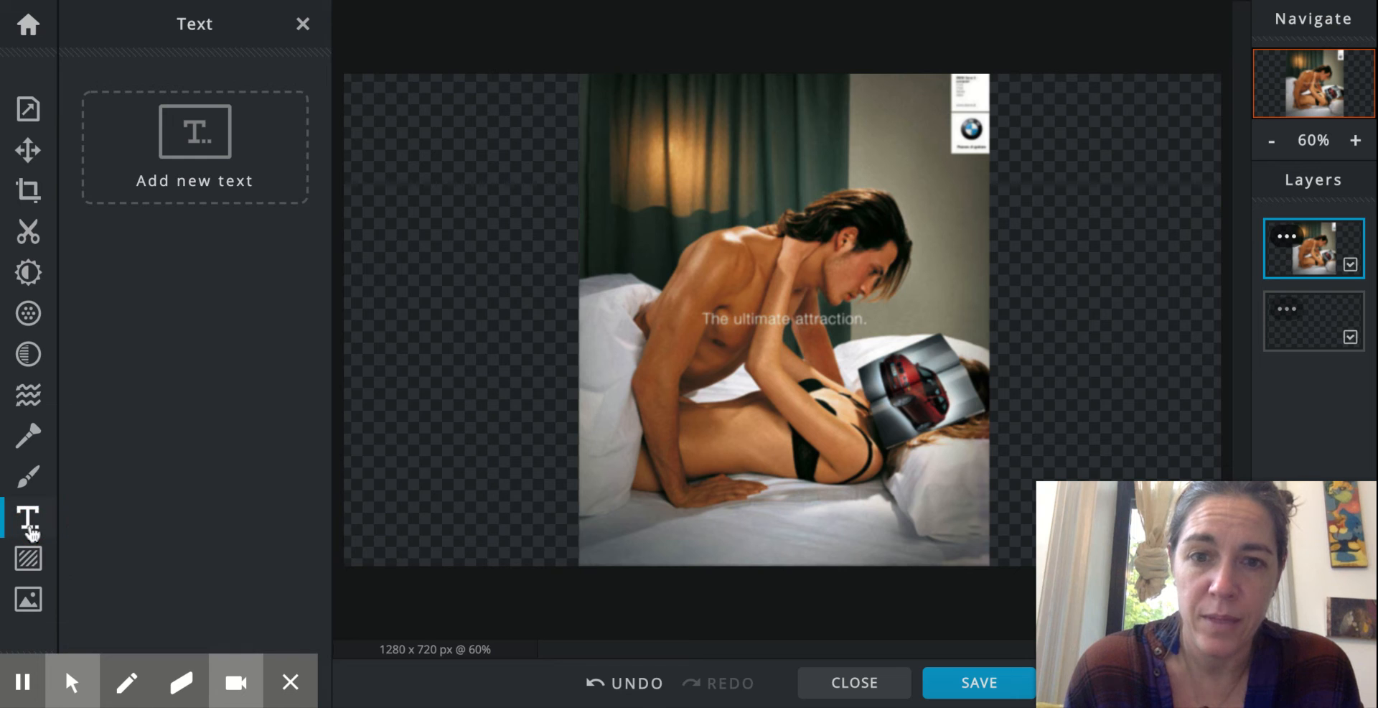
left_click(195, 138)
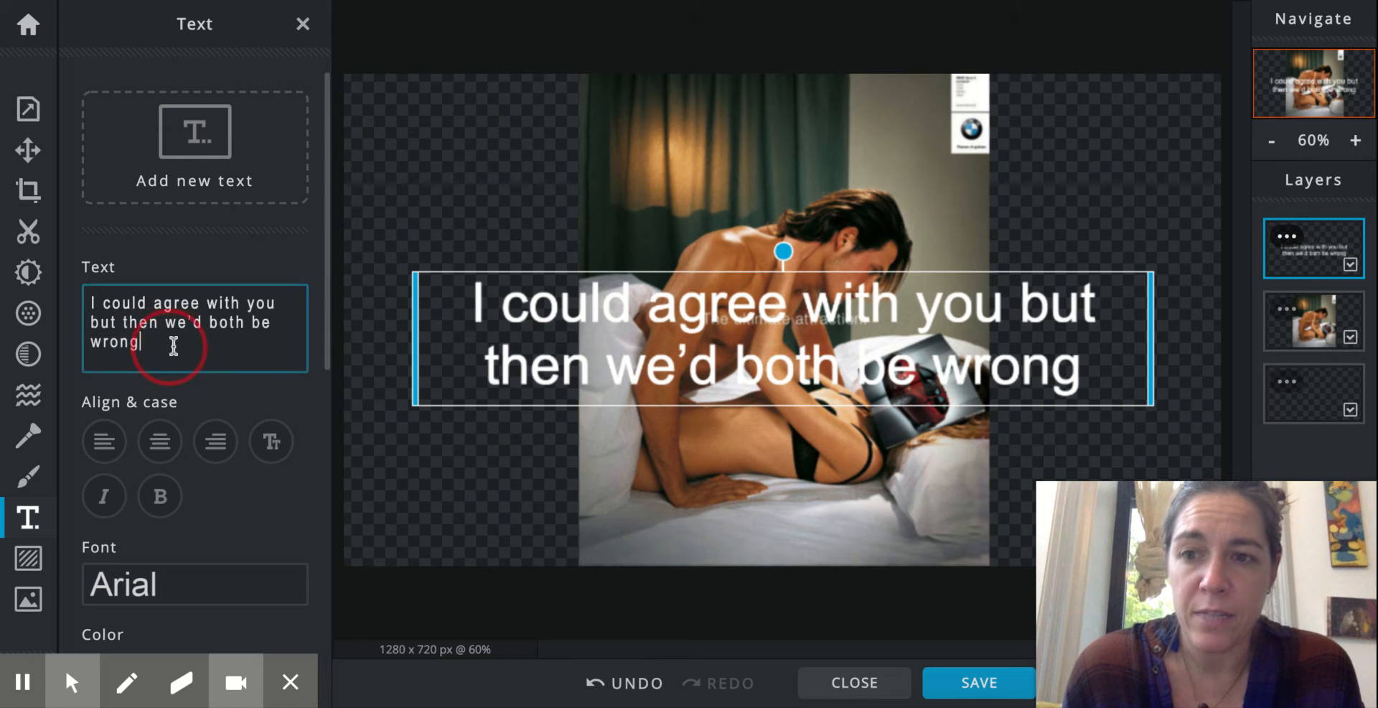
left_click_drag(174, 346, 88, 297)
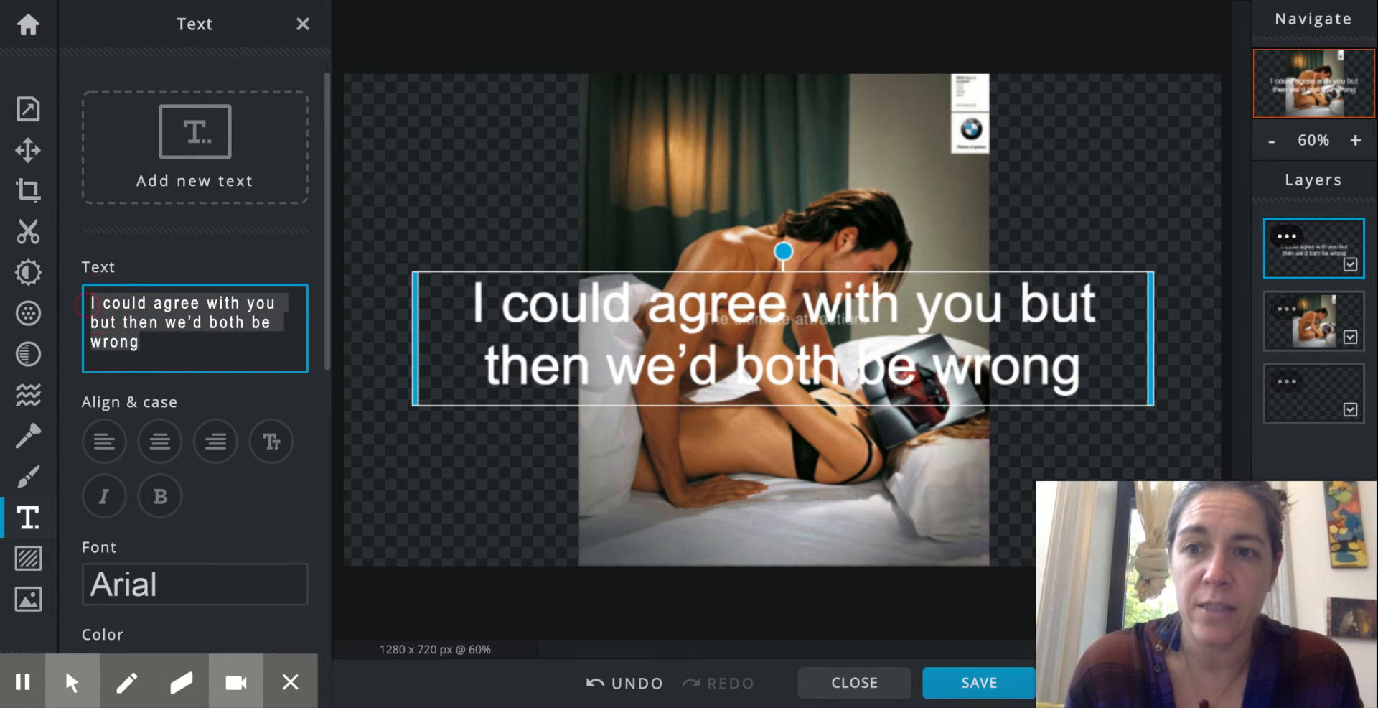
type("Repulsion")
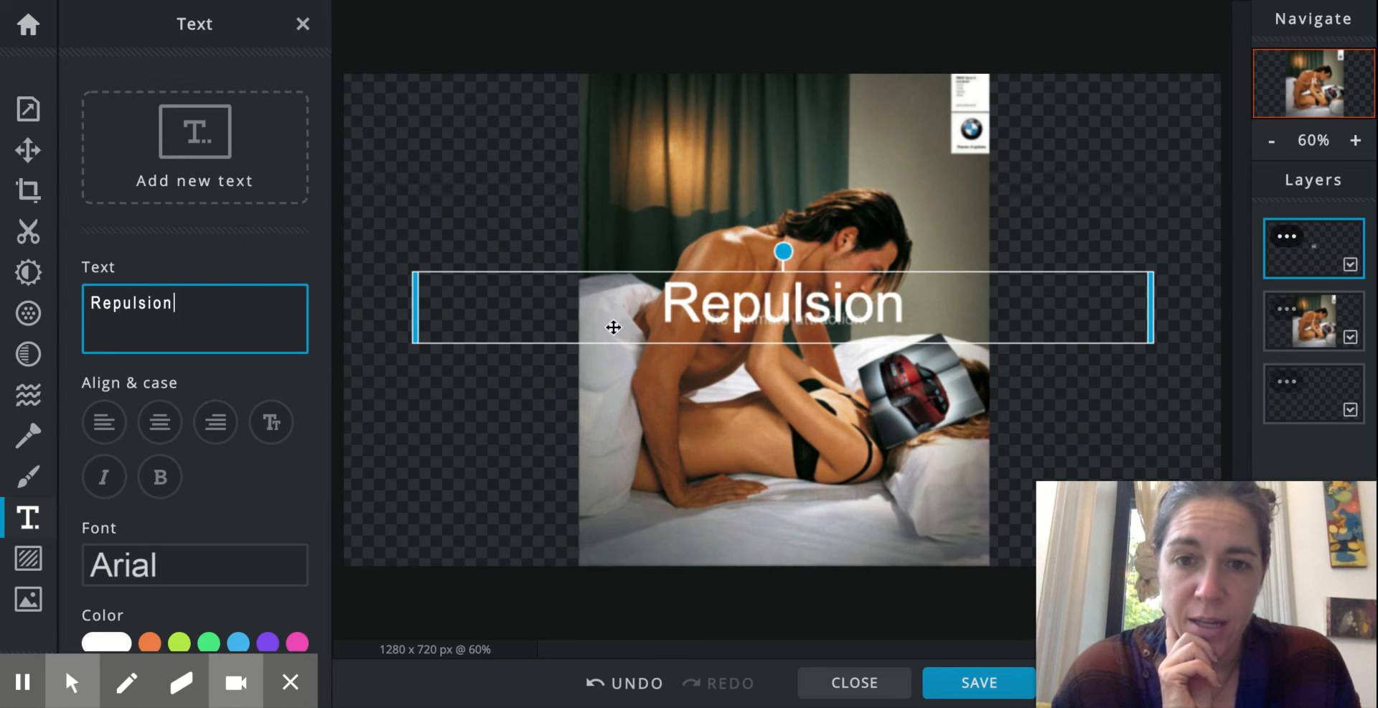
Set the "Repulsion" text size to 28 and fit its narrowed box over the word "attraction" in the ad's slogan.
scroll(218, 481, "down", 5)
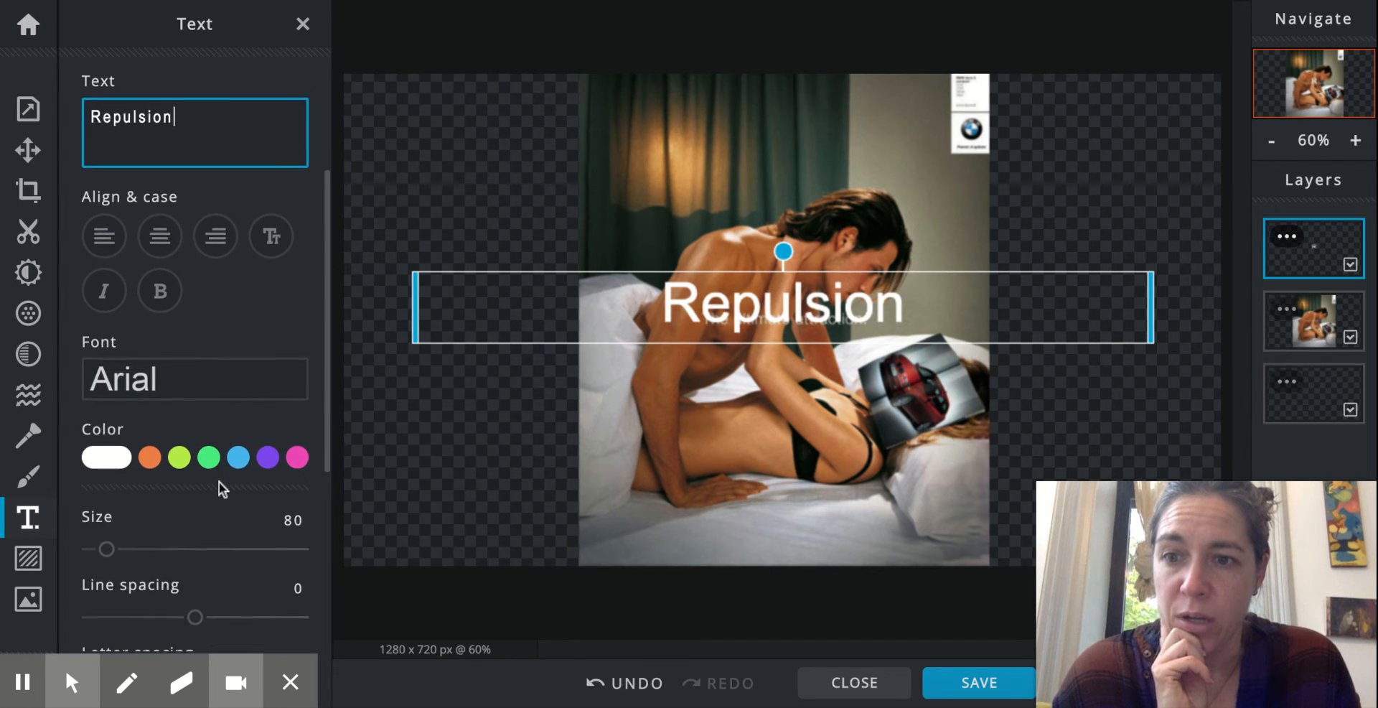
scroll(219, 481, "down", 2)
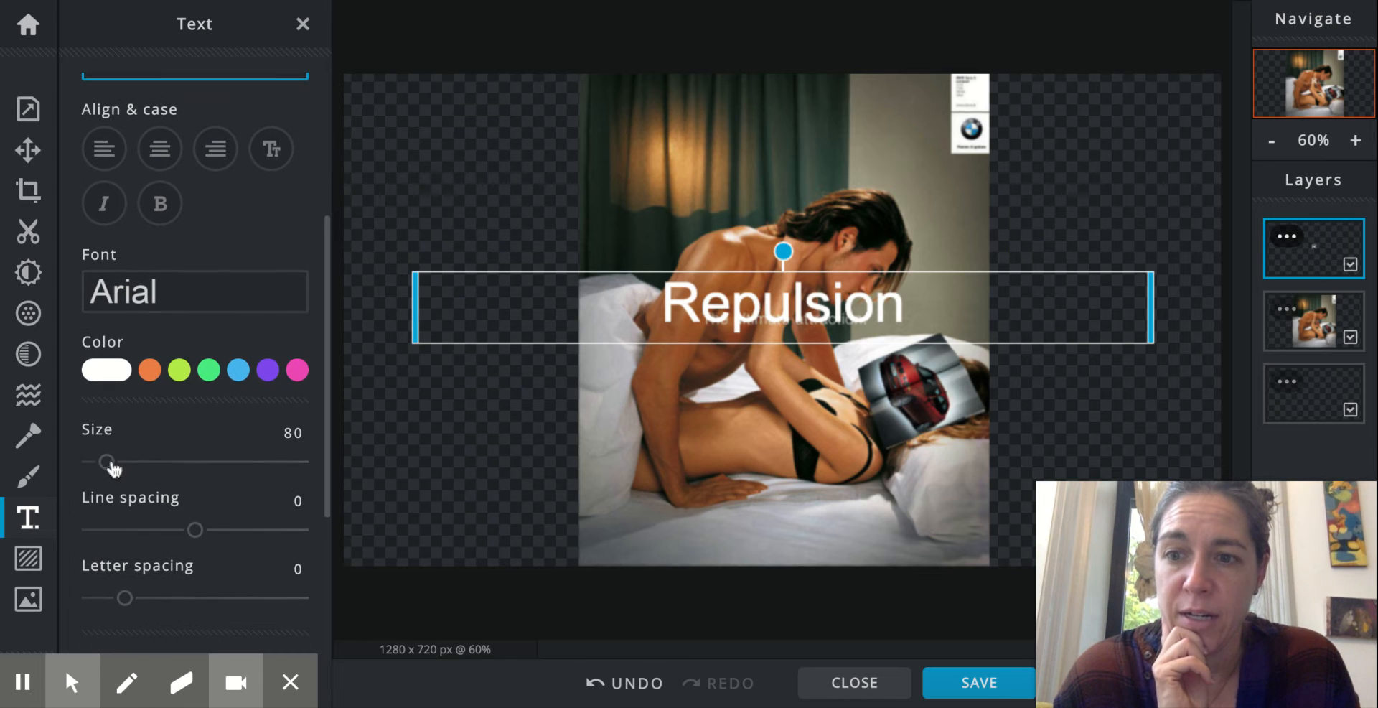
left_click_drag(113, 468, 112, 468)
left_click_drag(107, 465, 95, 463)
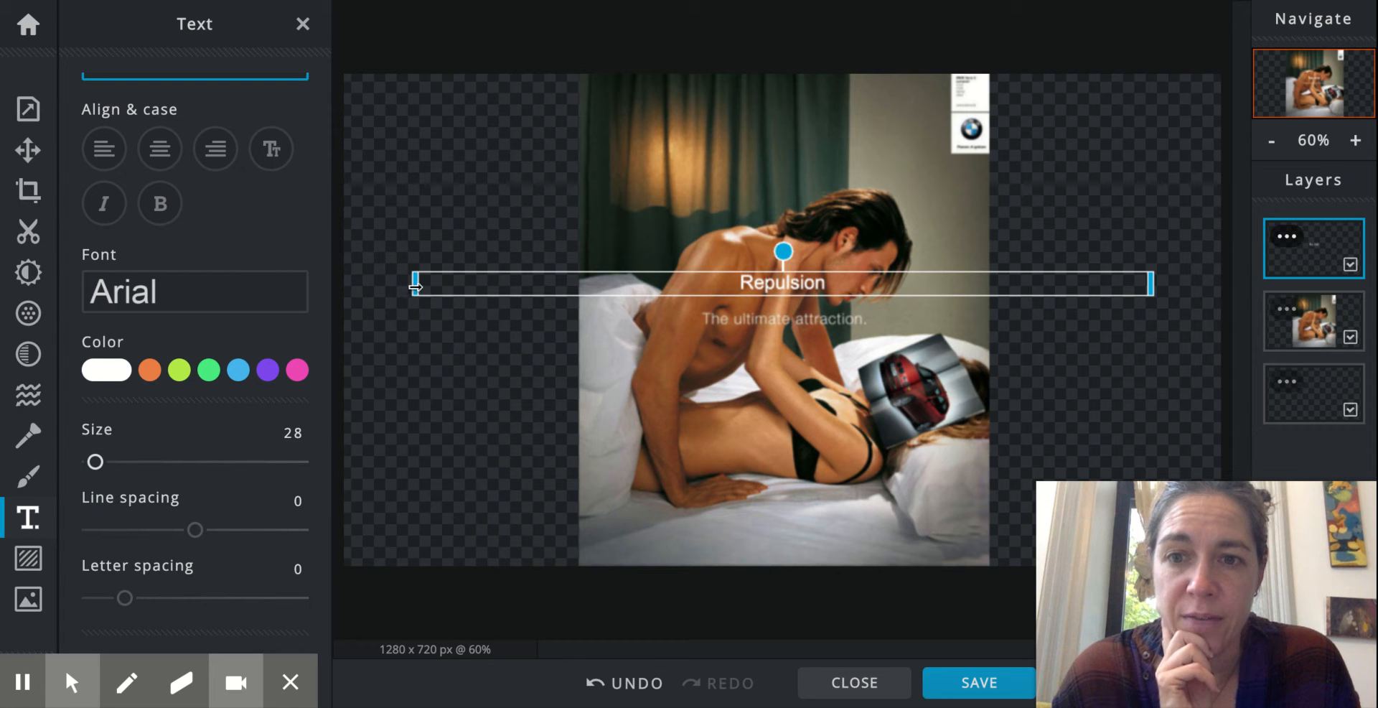
left_click_drag(415, 287, 1031, 286)
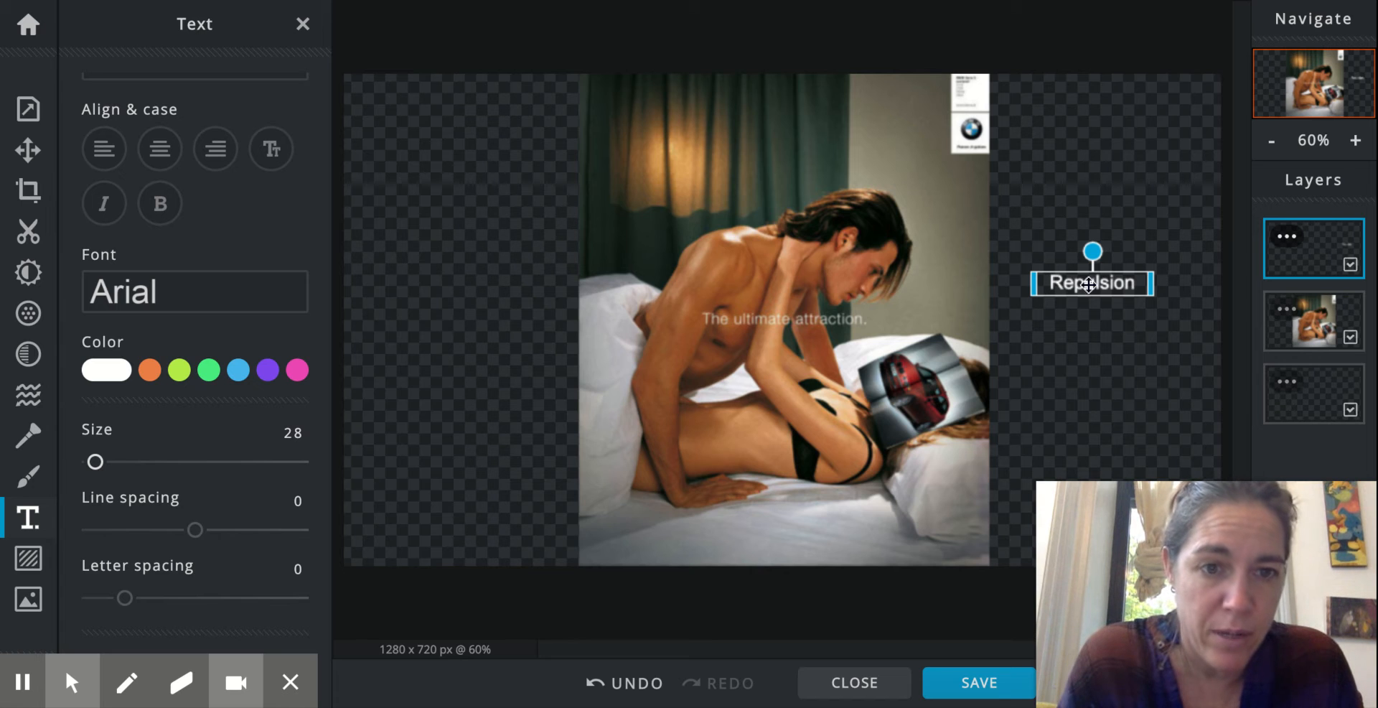
left_click_drag(1094, 284, 842, 326)
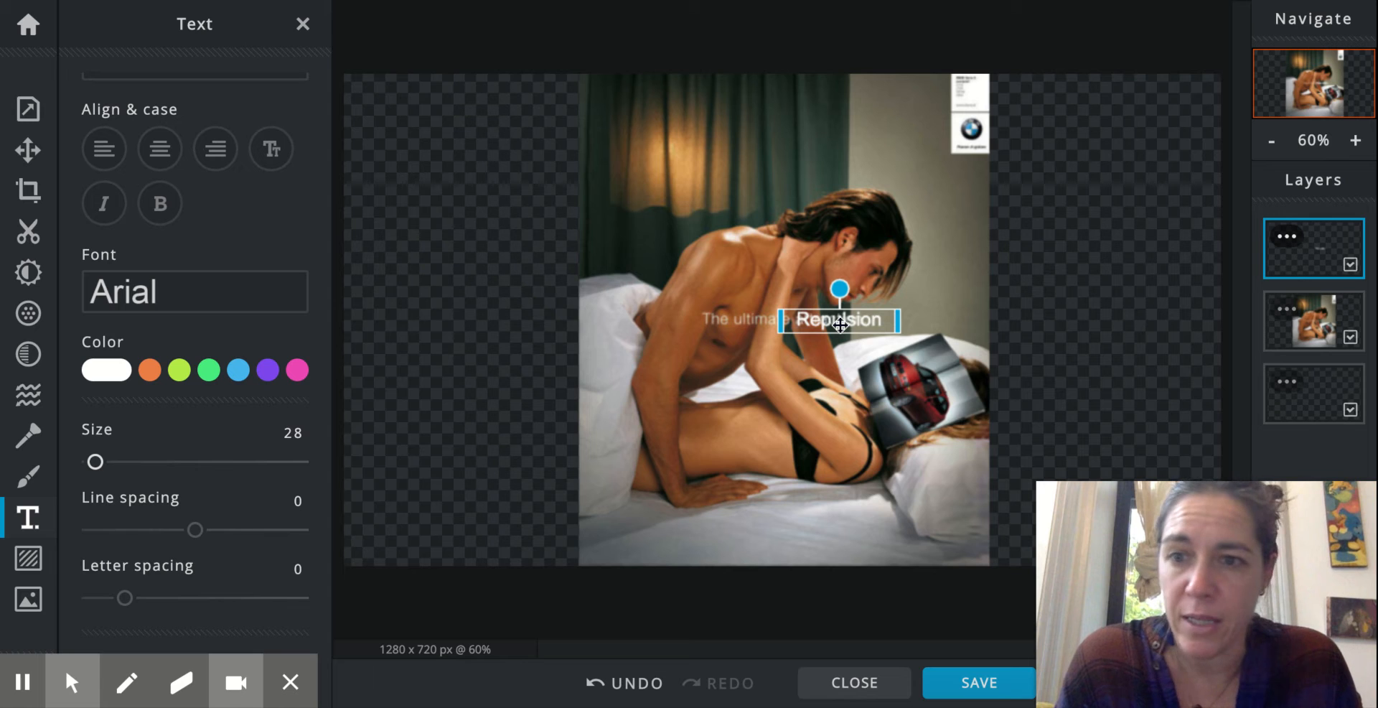
Give the "Repulsion" text a full background in bright red #EB1E1E and deselect the text.
scroll(208, 476, "down", 3)
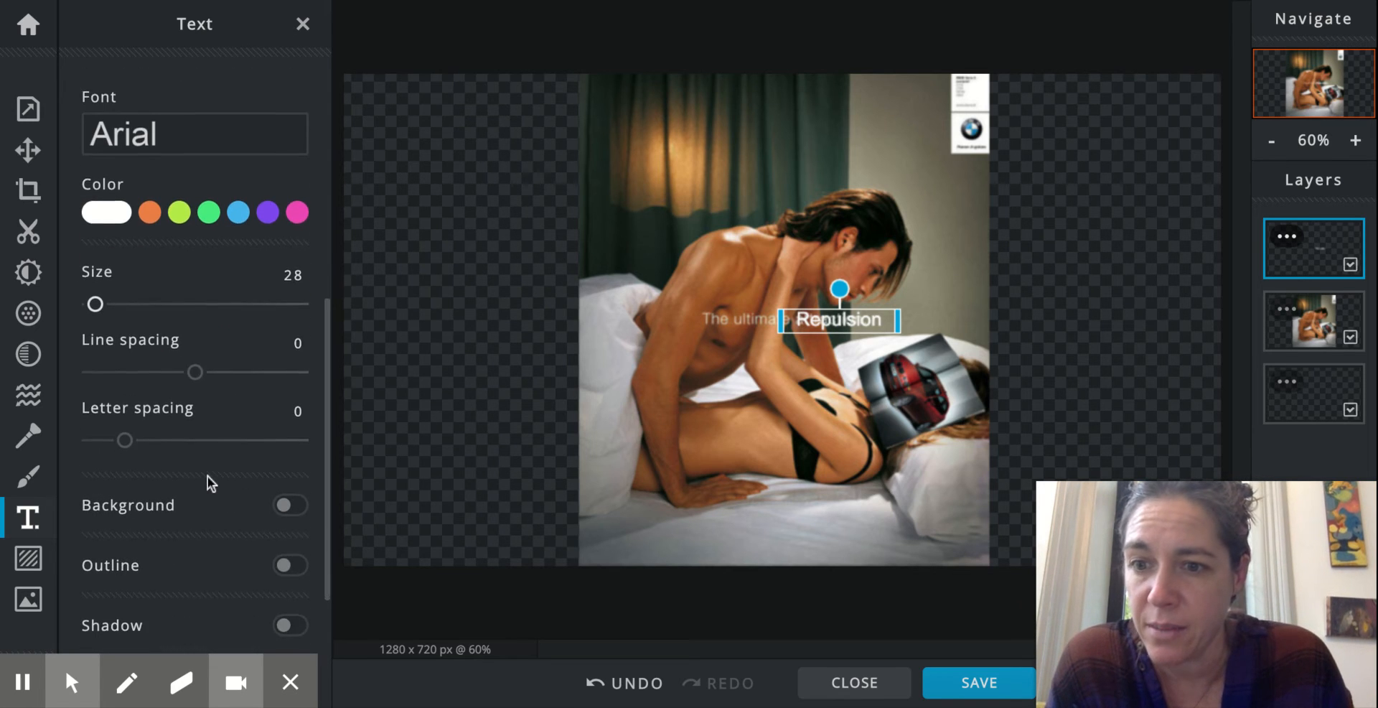
scroll(208, 476, "down", 2)
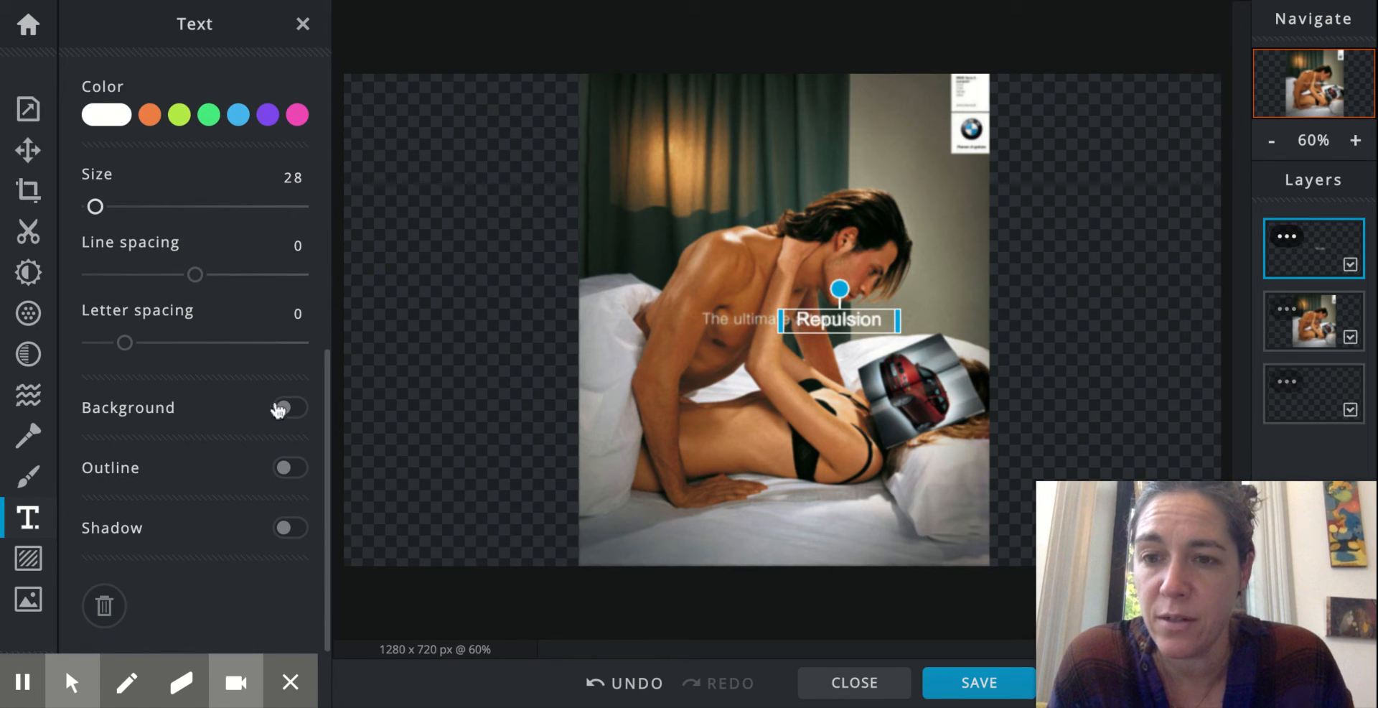
left_click(289, 410)
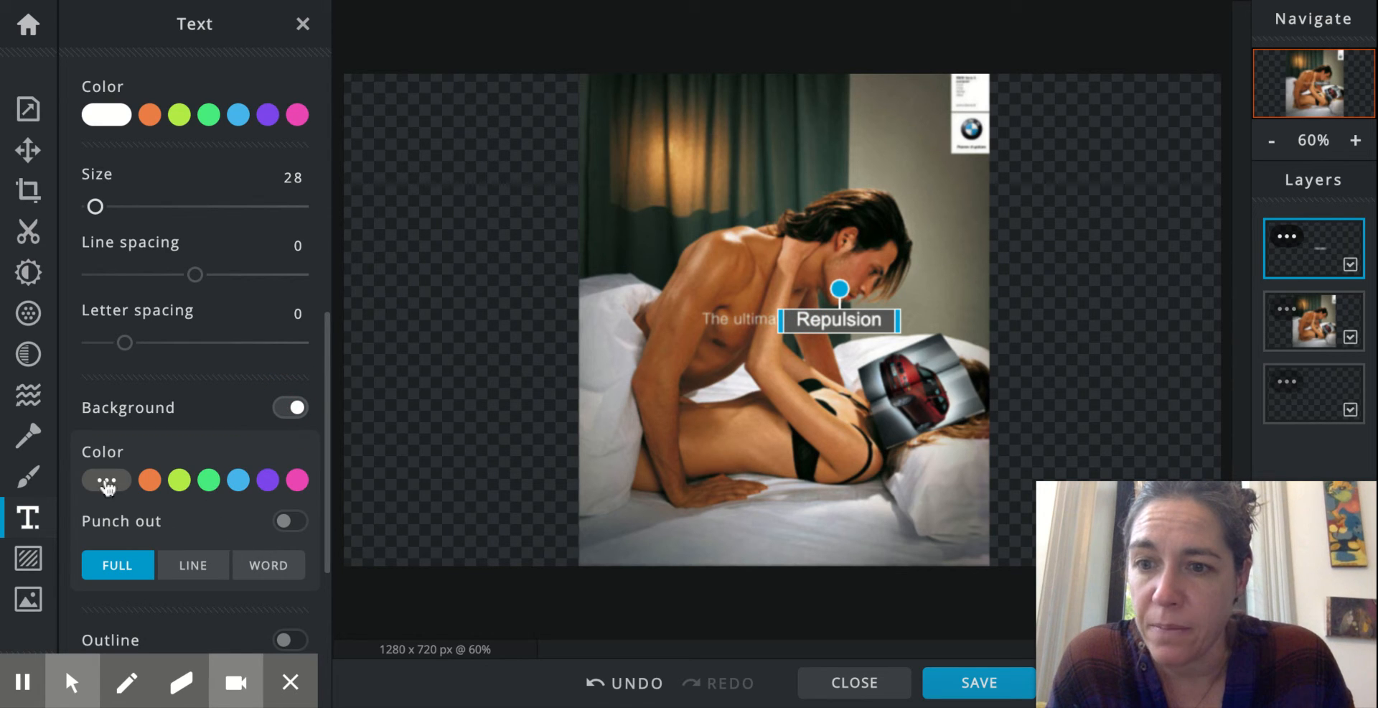
scroll(156, 521, "down", 3)
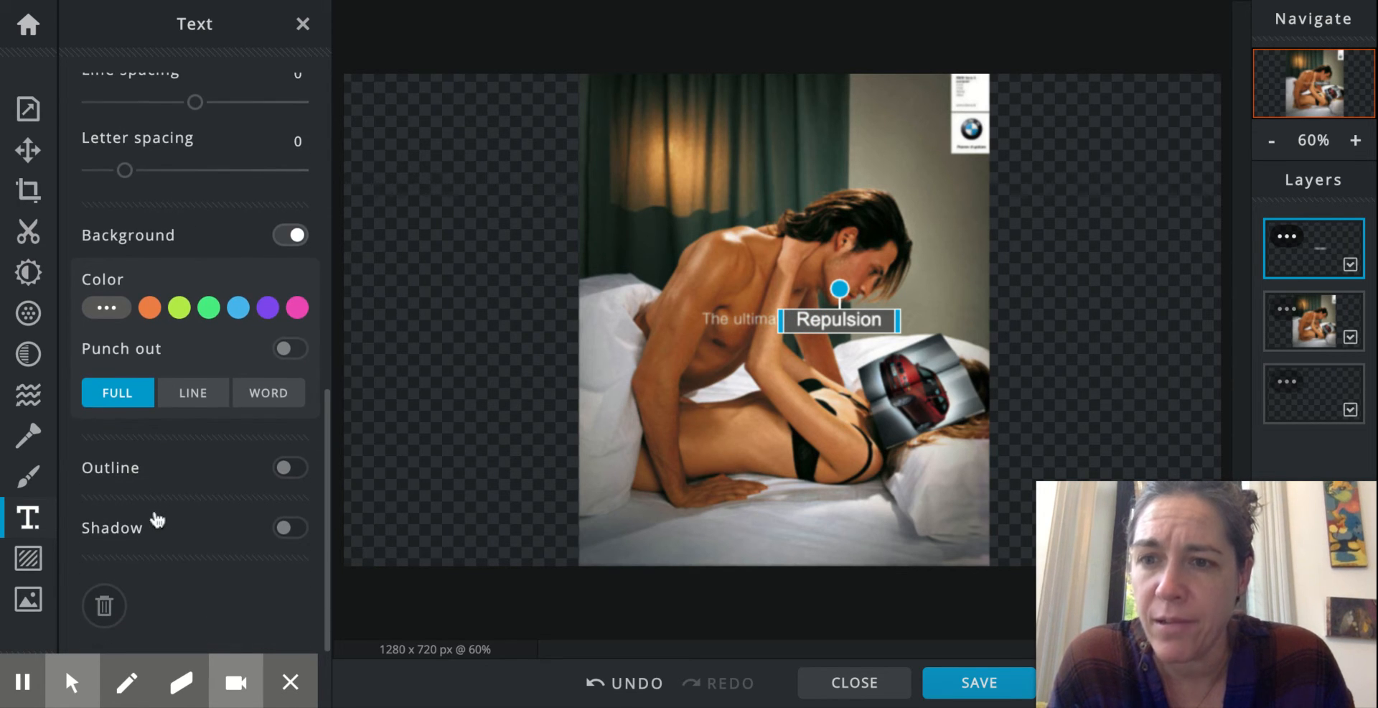
left_click(107, 310)
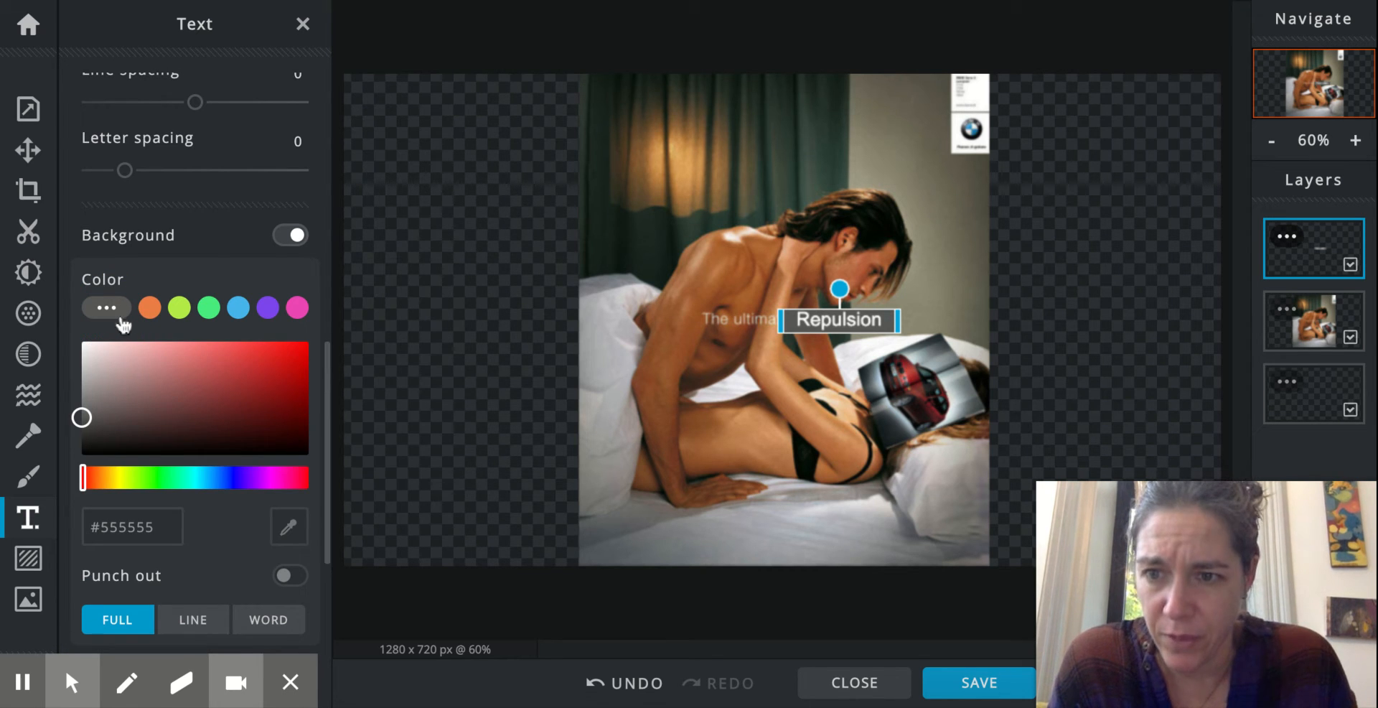
left_click(285, 357)
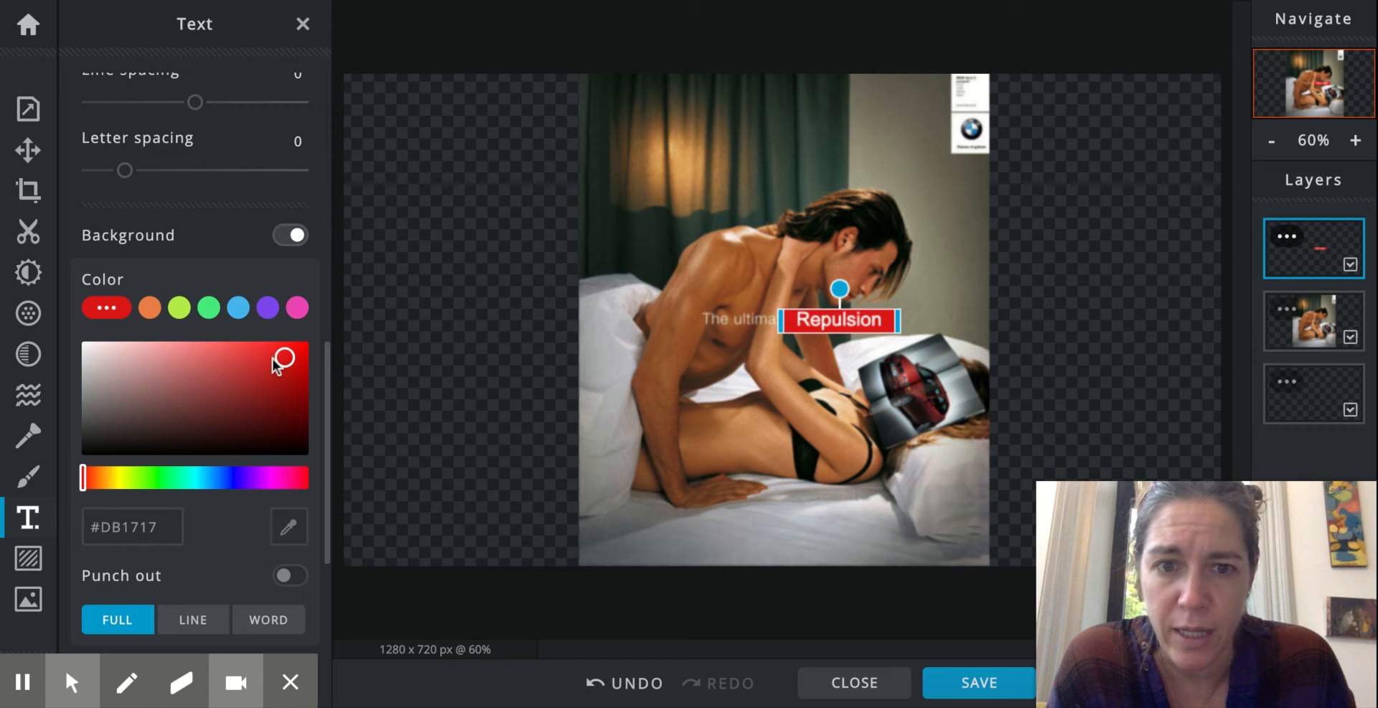
left_click(277, 375)
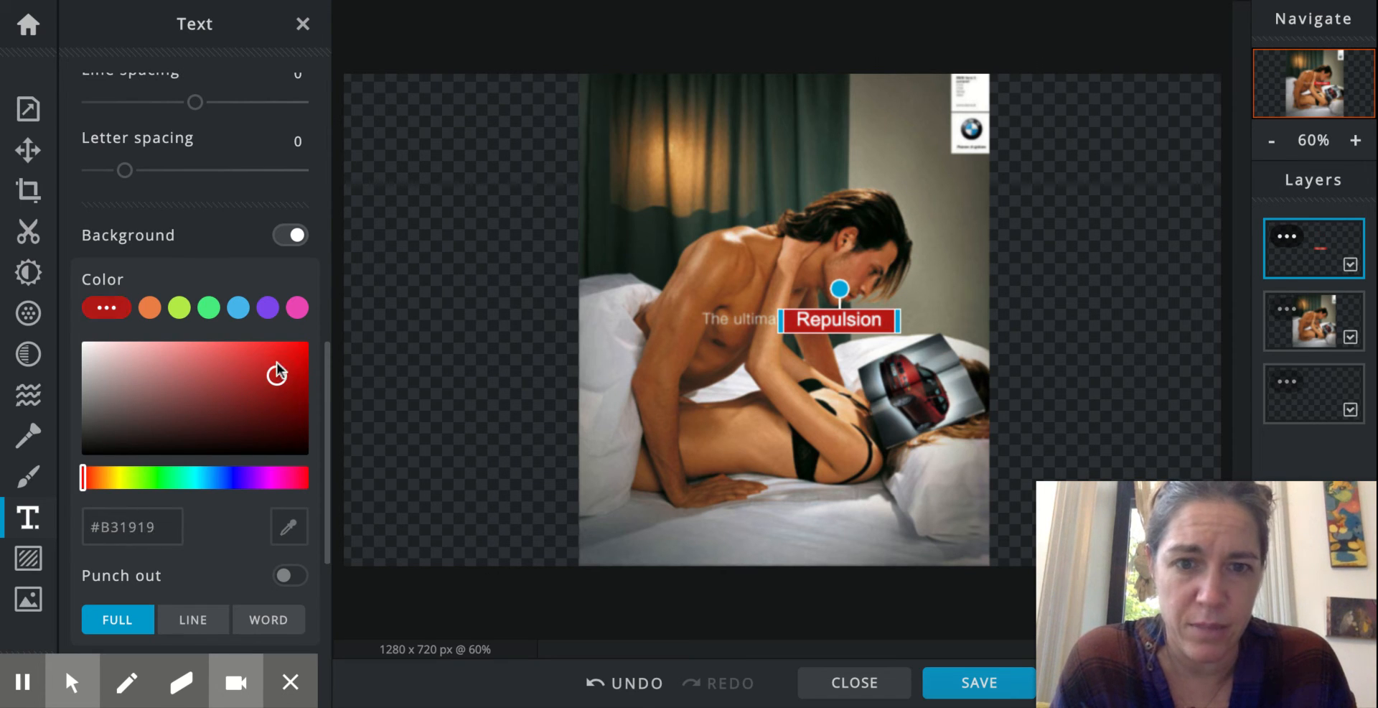
left_click(279, 351)
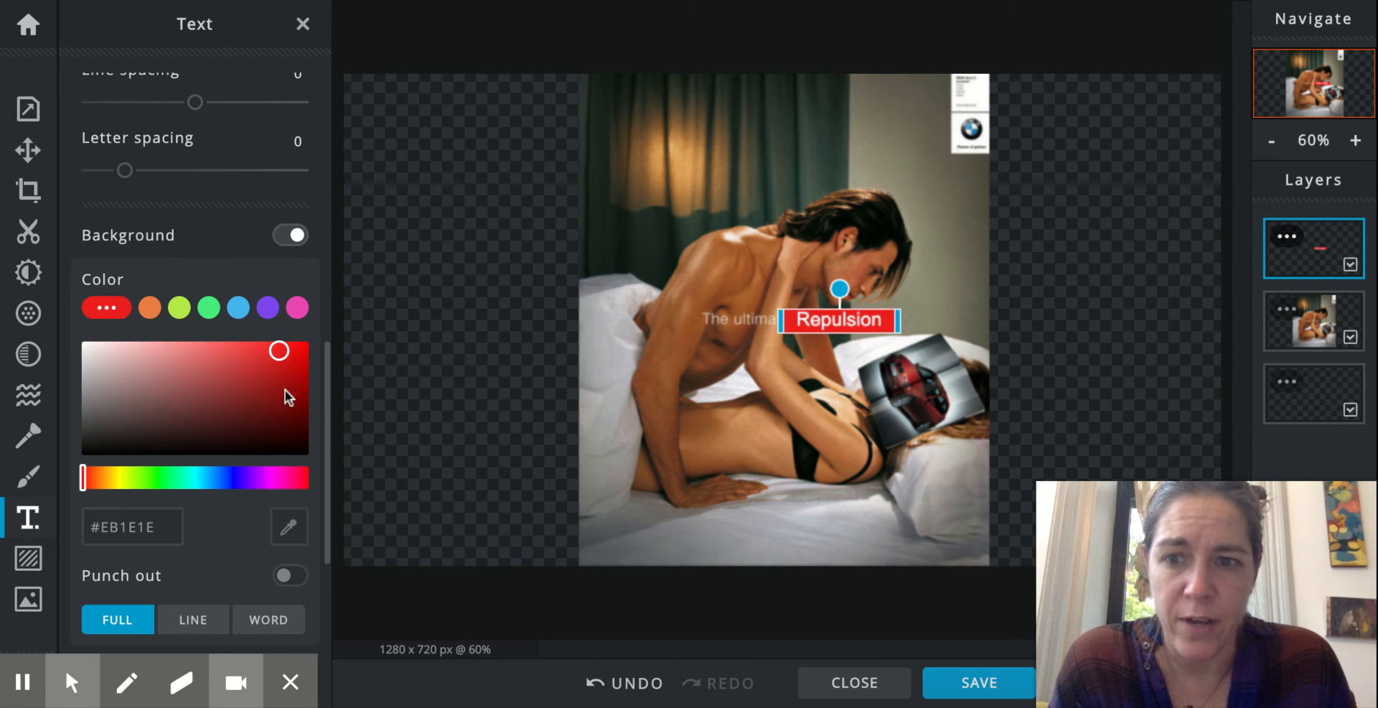
scroll(239, 500, "down", 5)
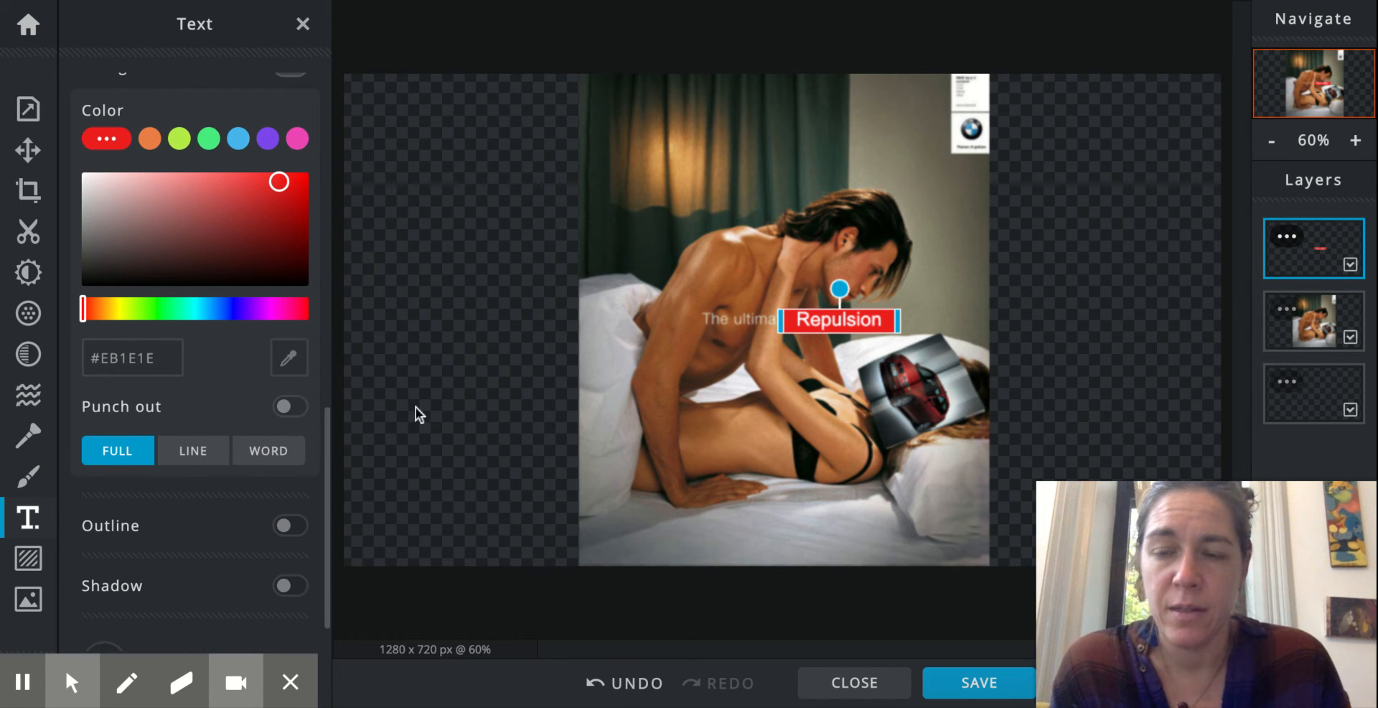
left_click(460, 387)
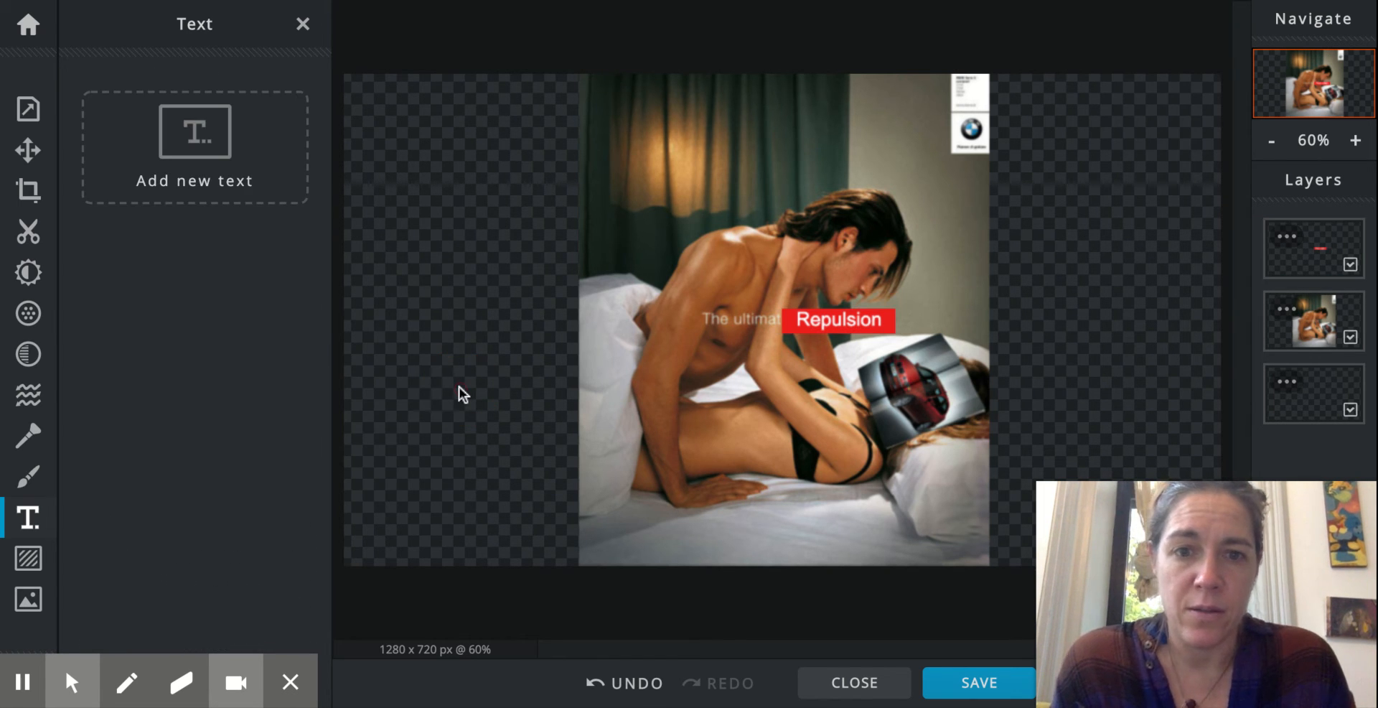
Shift the red "Repulsion" label slightly to the right to uncover the full word "ultimate" in the slogan, and deselect it.
left_click(824, 323)
left_click_drag(823, 325, 835, 324)
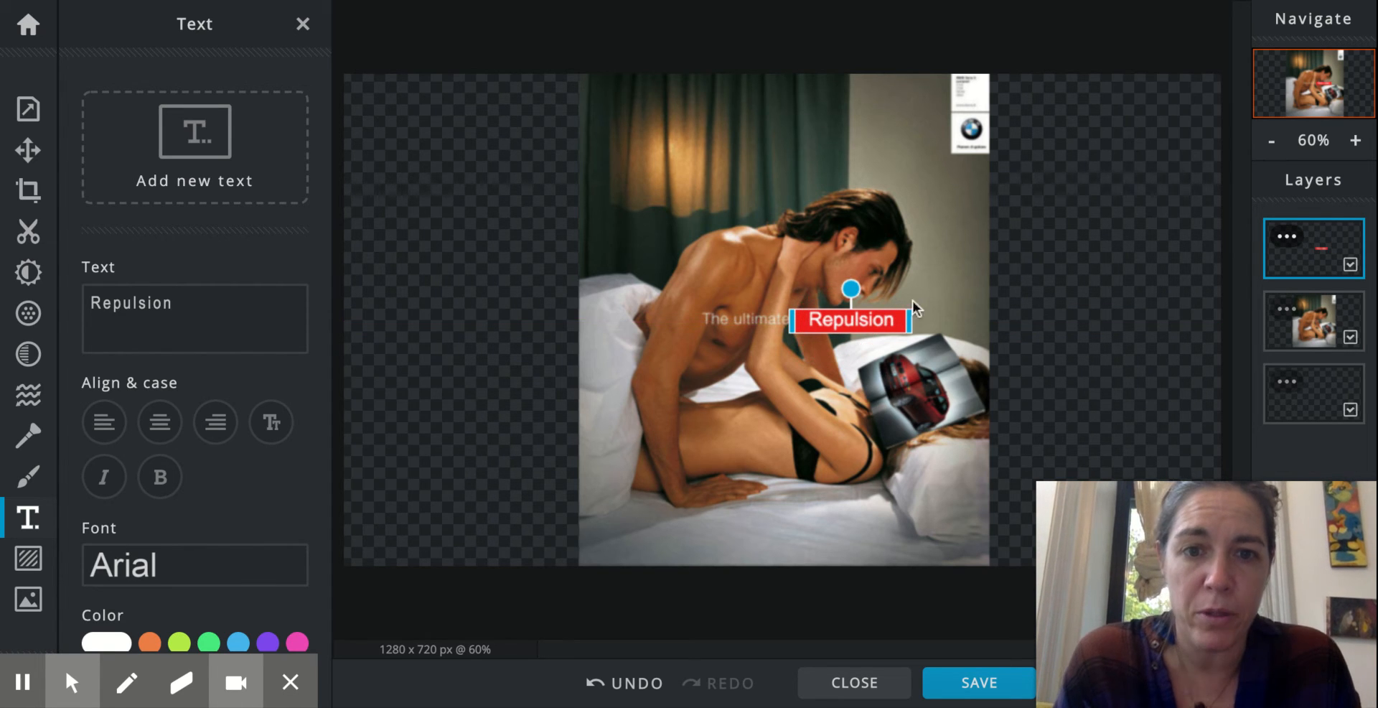
left_click(949, 262)
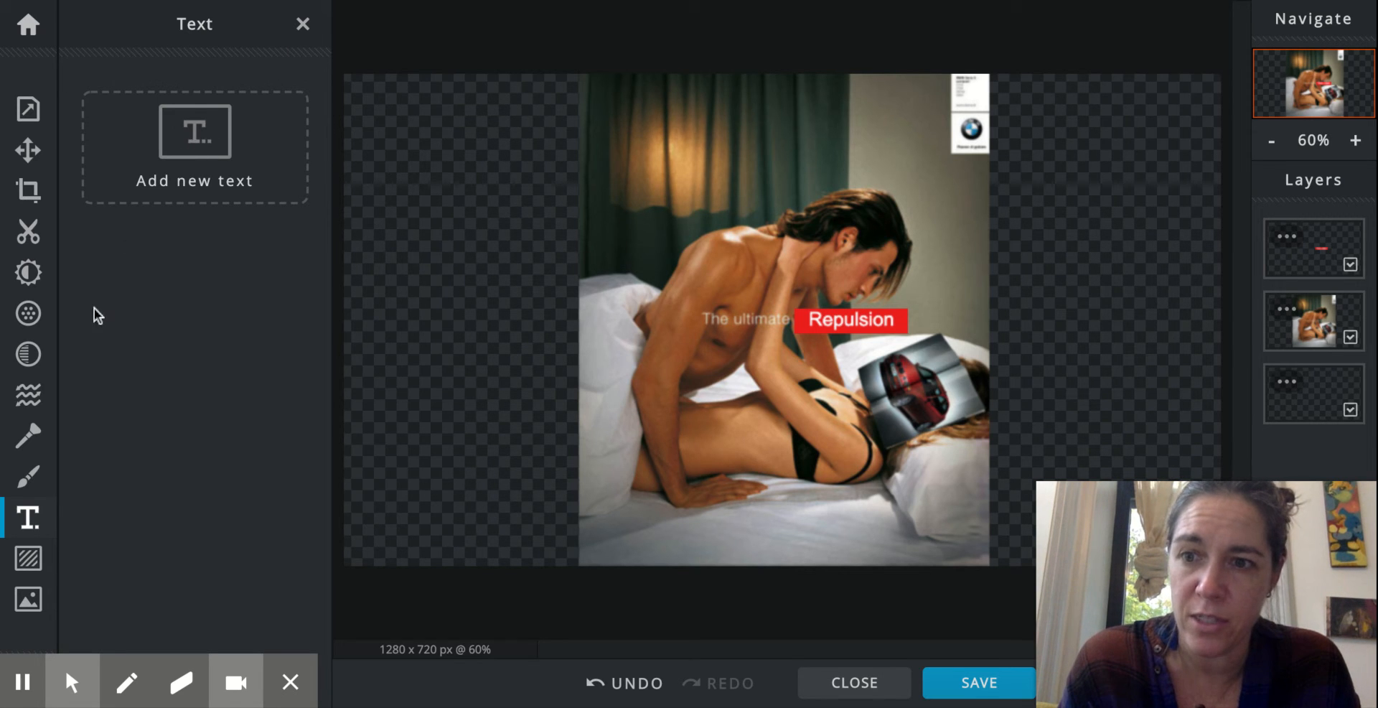
Add a new text layer reading "Let's Drive Out Images of Sexism".
left_click(193, 143)
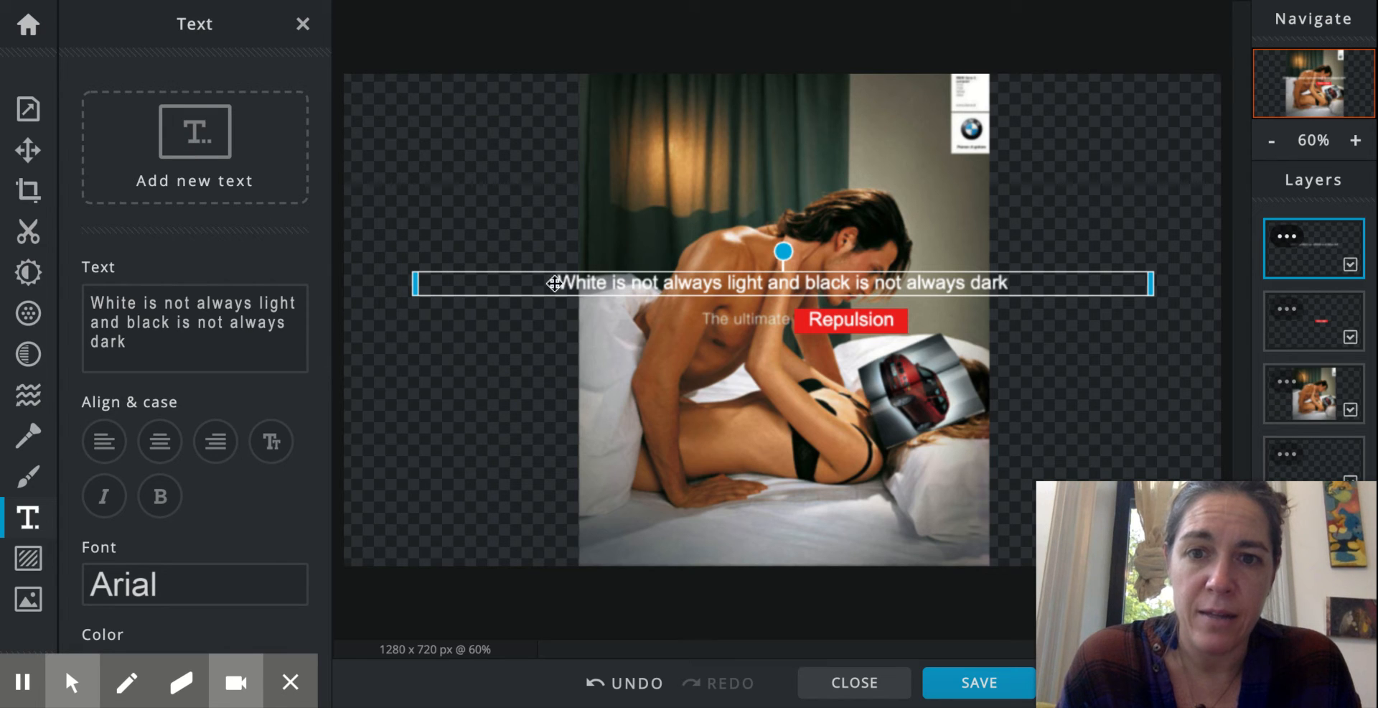
left_click(581, 283)
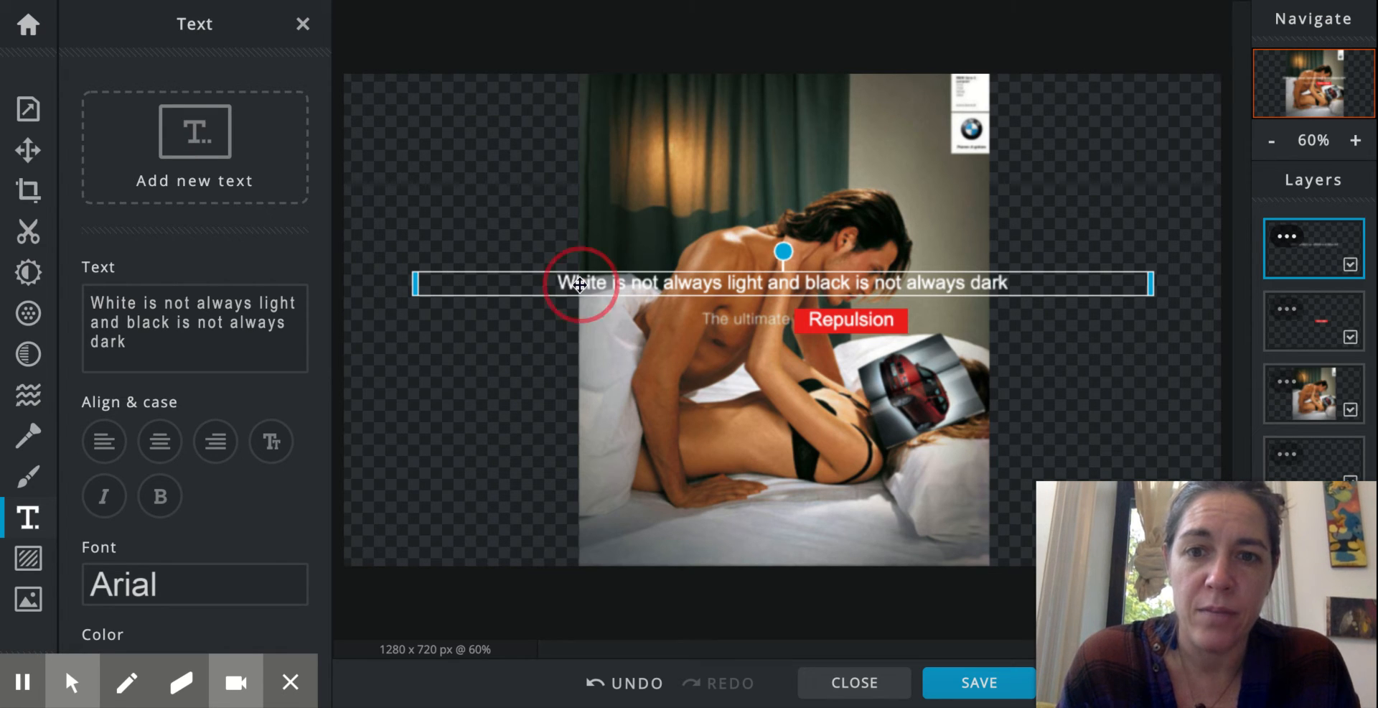
left_click(209, 336)
triple_click(187, 345)
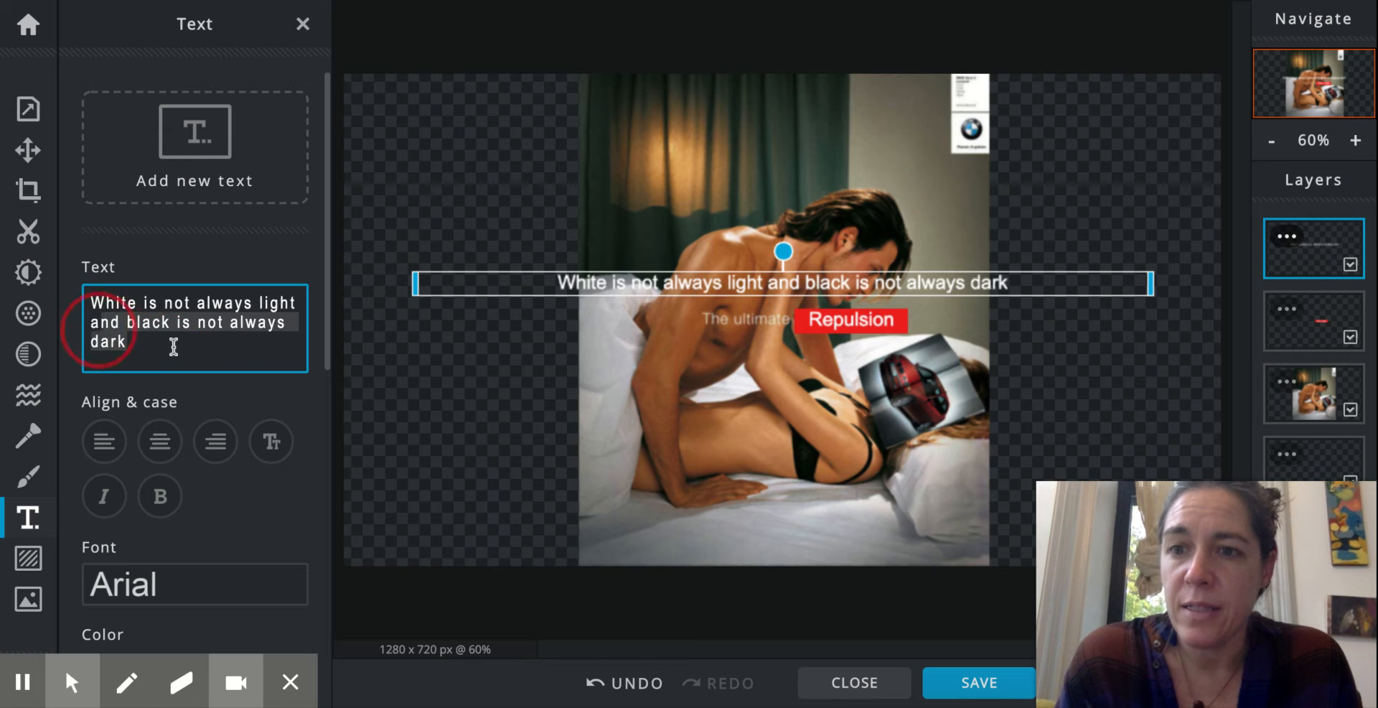
type("Let's")
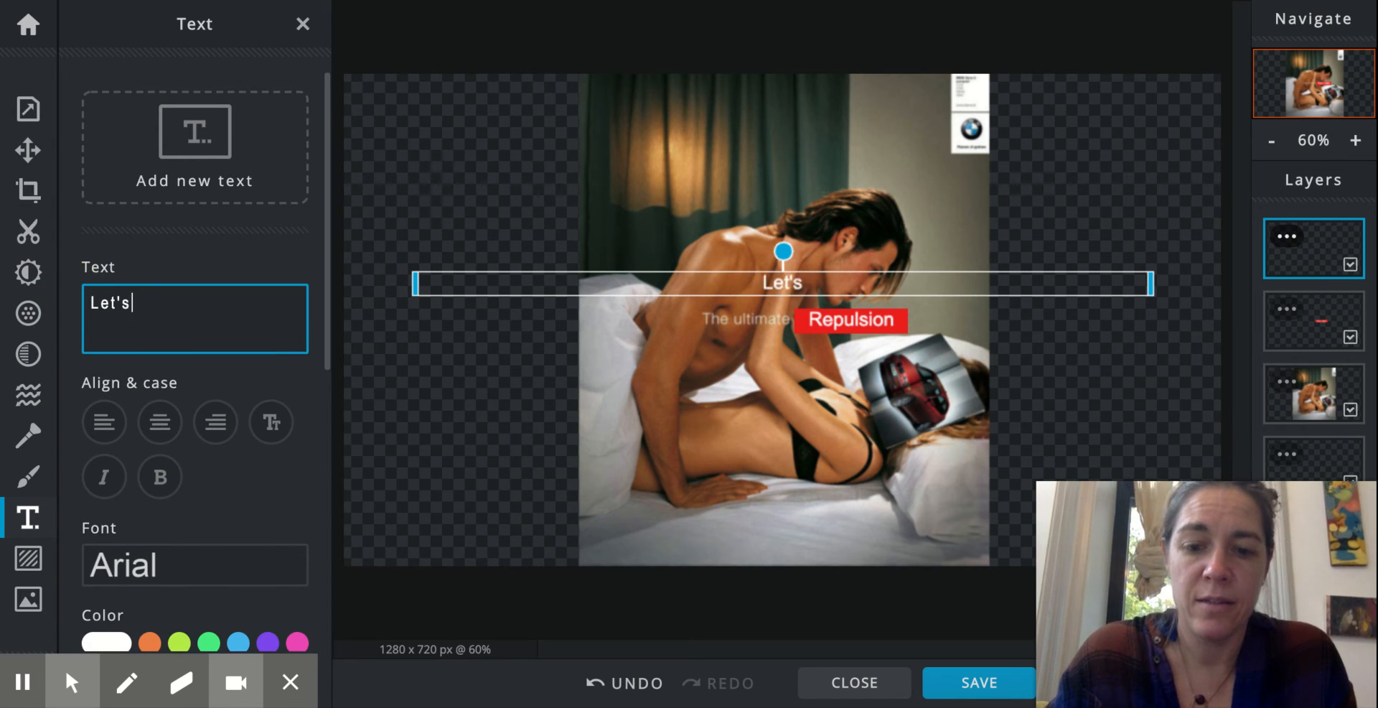
type(" Drive Out")
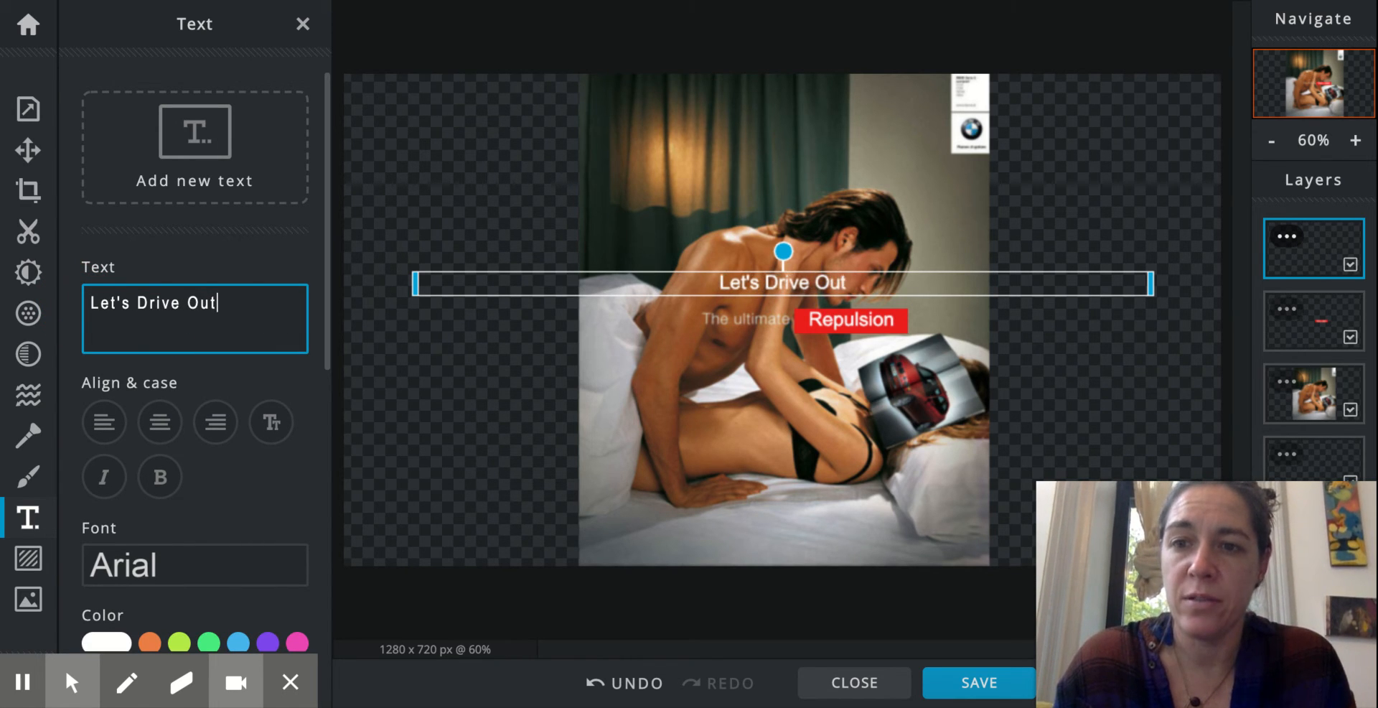
type(" Images of ")
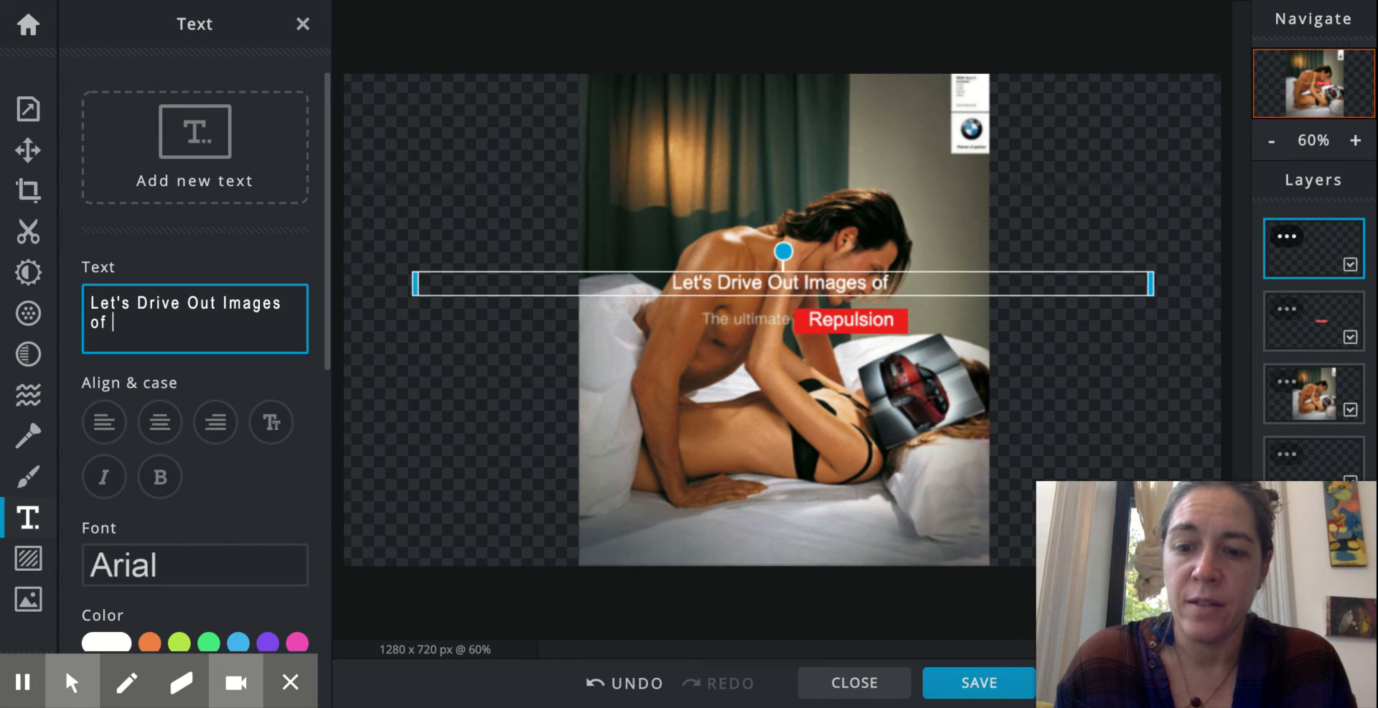
type("Sexism")
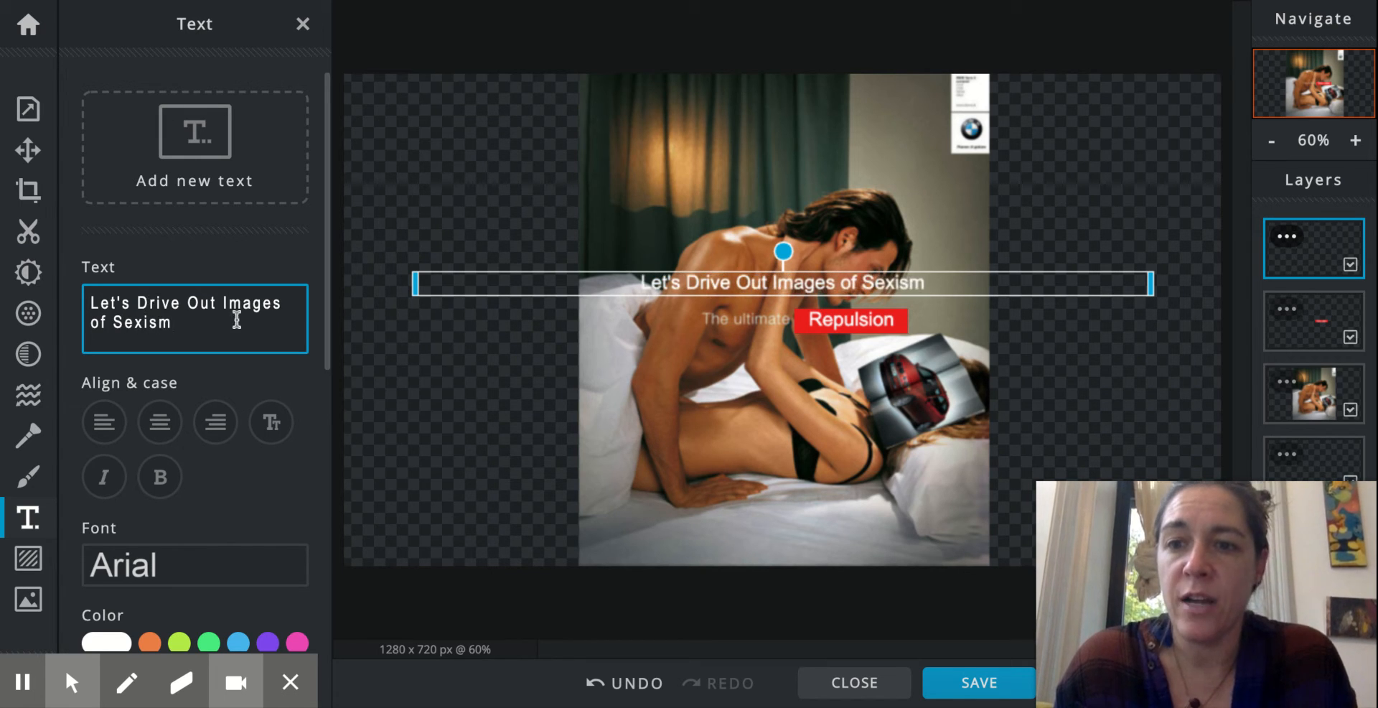
Reword the new text layer to "Let's Drive Sexism out of the media".
left_click_drag(281, 302, 189, 302)
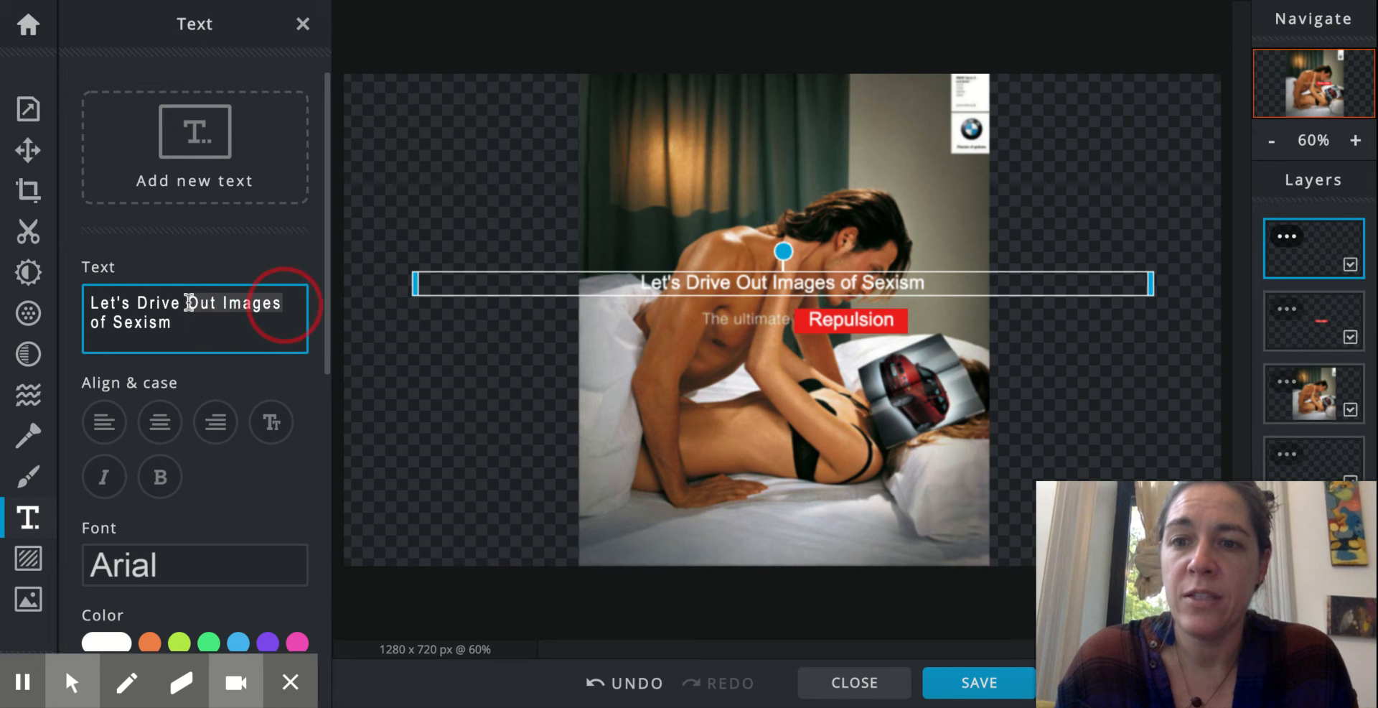
key("BackSpace")
key("BackSpace")
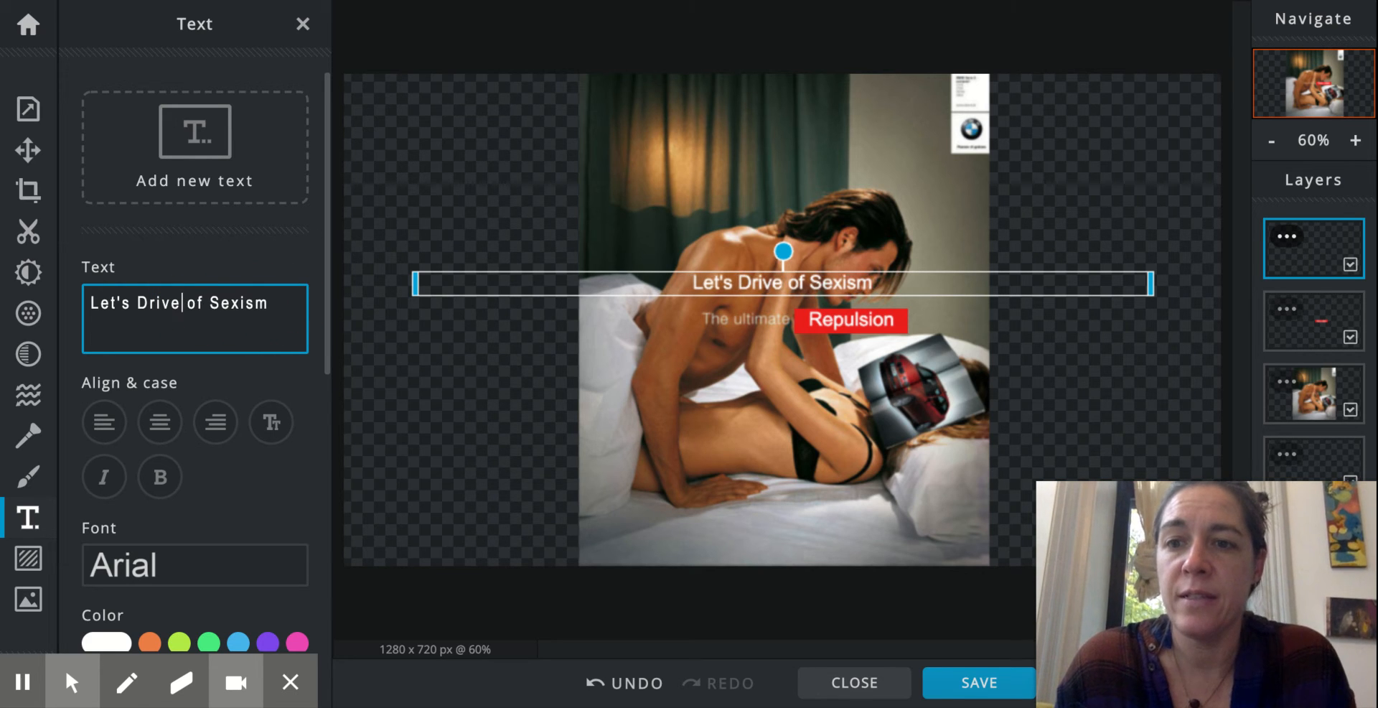
left_click(213, 302)
key("BackSpace")
key("BackSpace")
key("BackSpace")
key("BackSpace")
key("BackSpace")
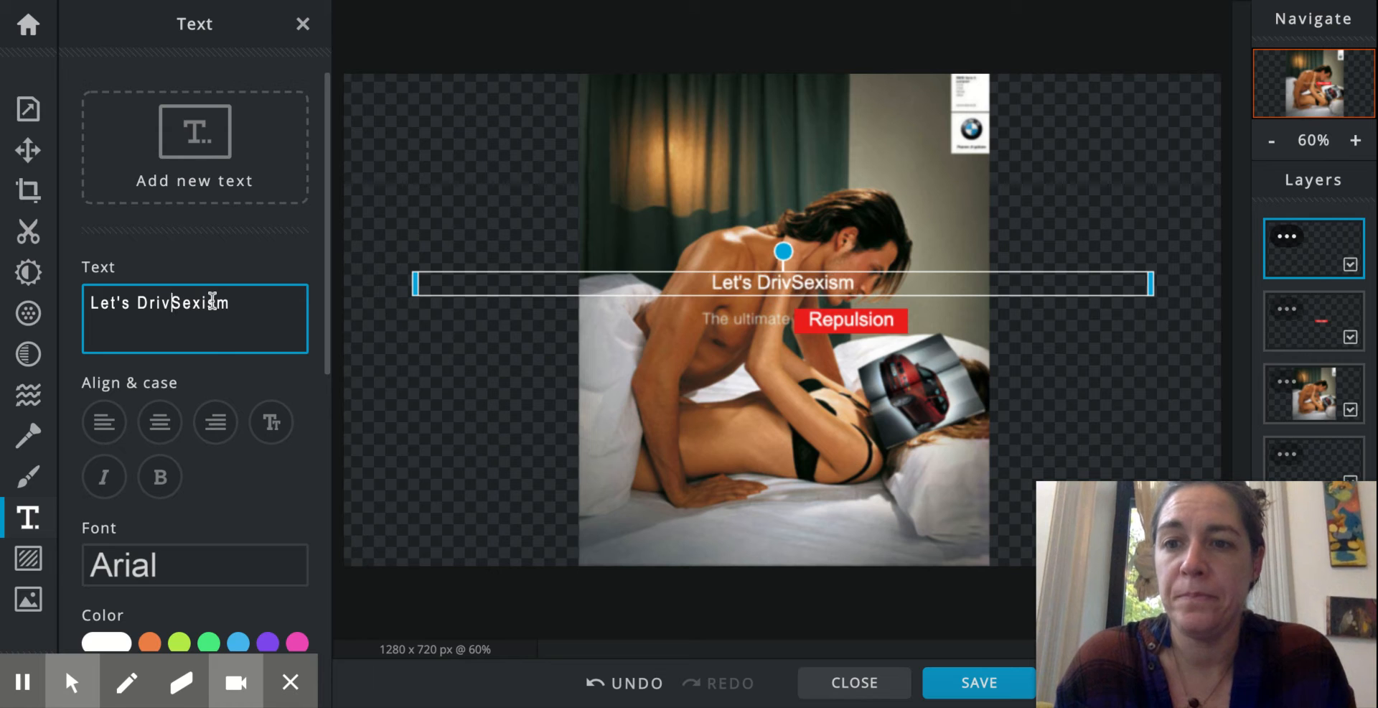
type("e")
left_click(252, 302)
type("out of")
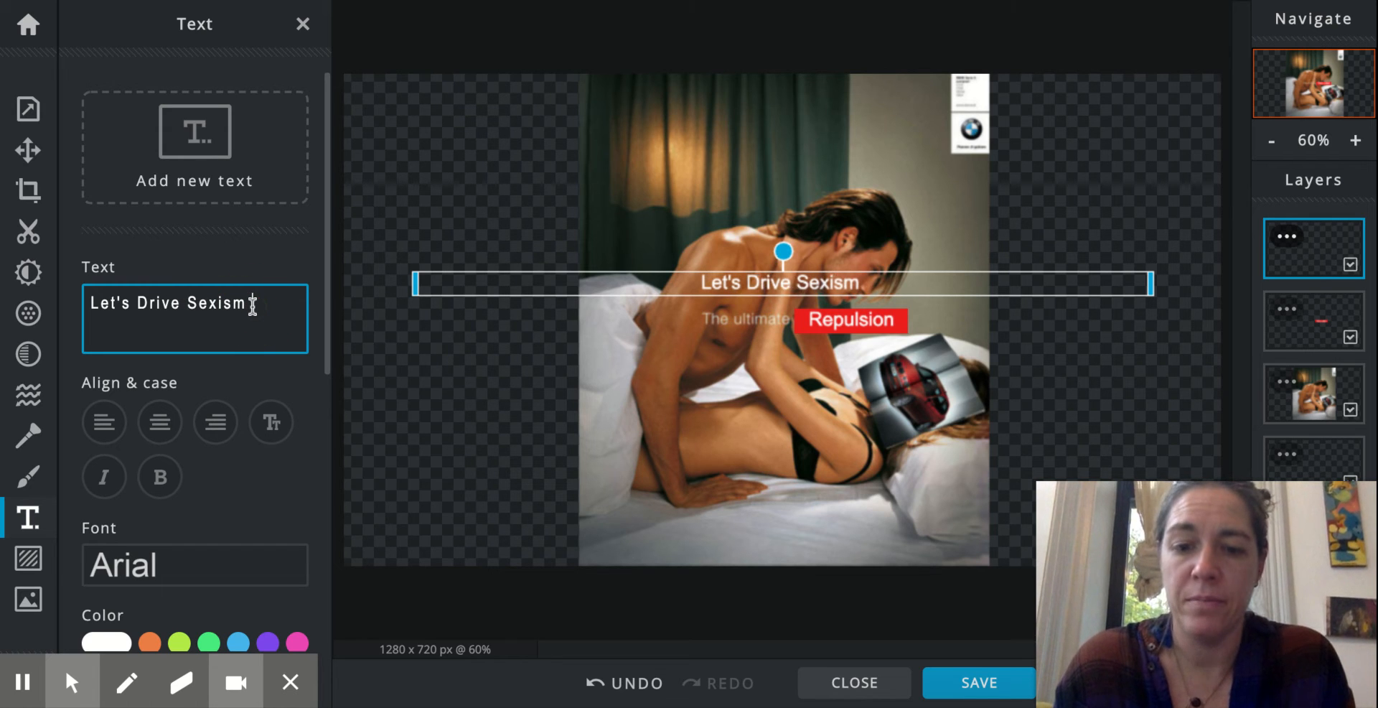
type(" the media")
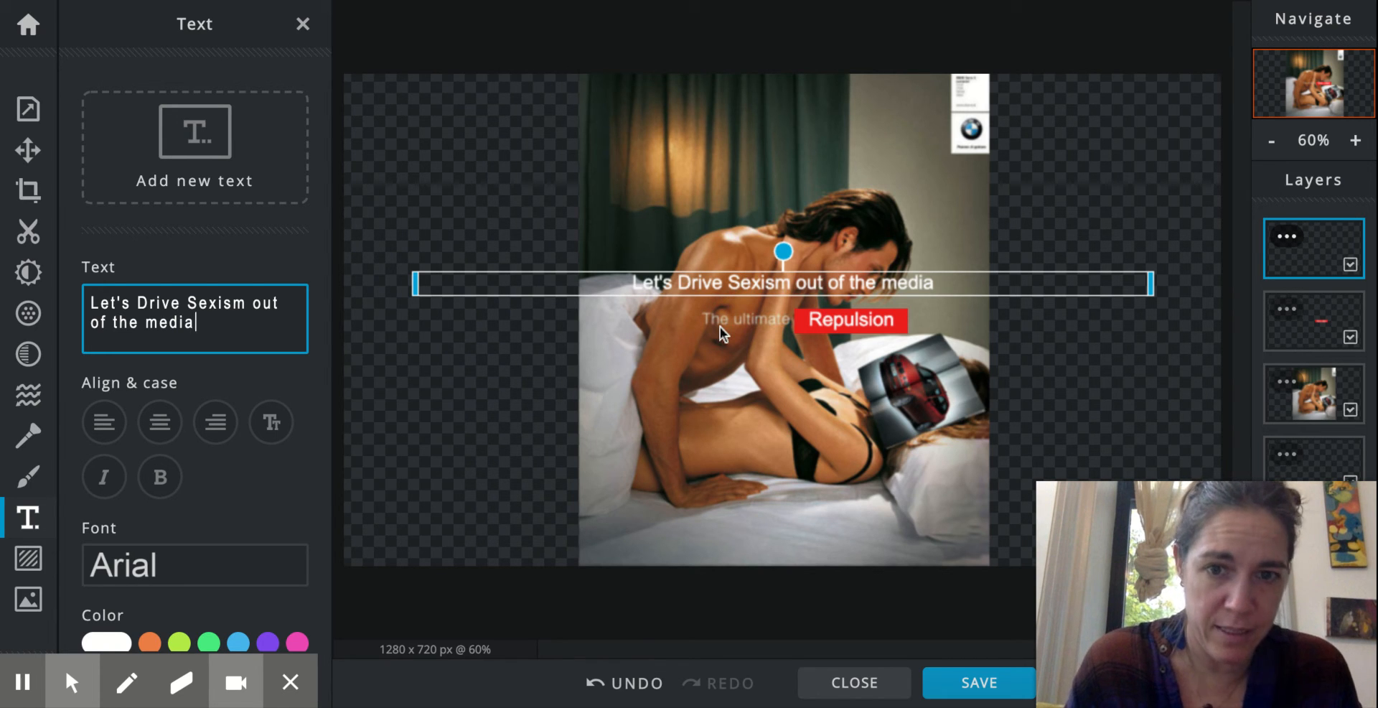
Move the "Let's Drive Sexism out of the media" text up above the man's head and set its font to Atomsfer.
left_click(740, 281)
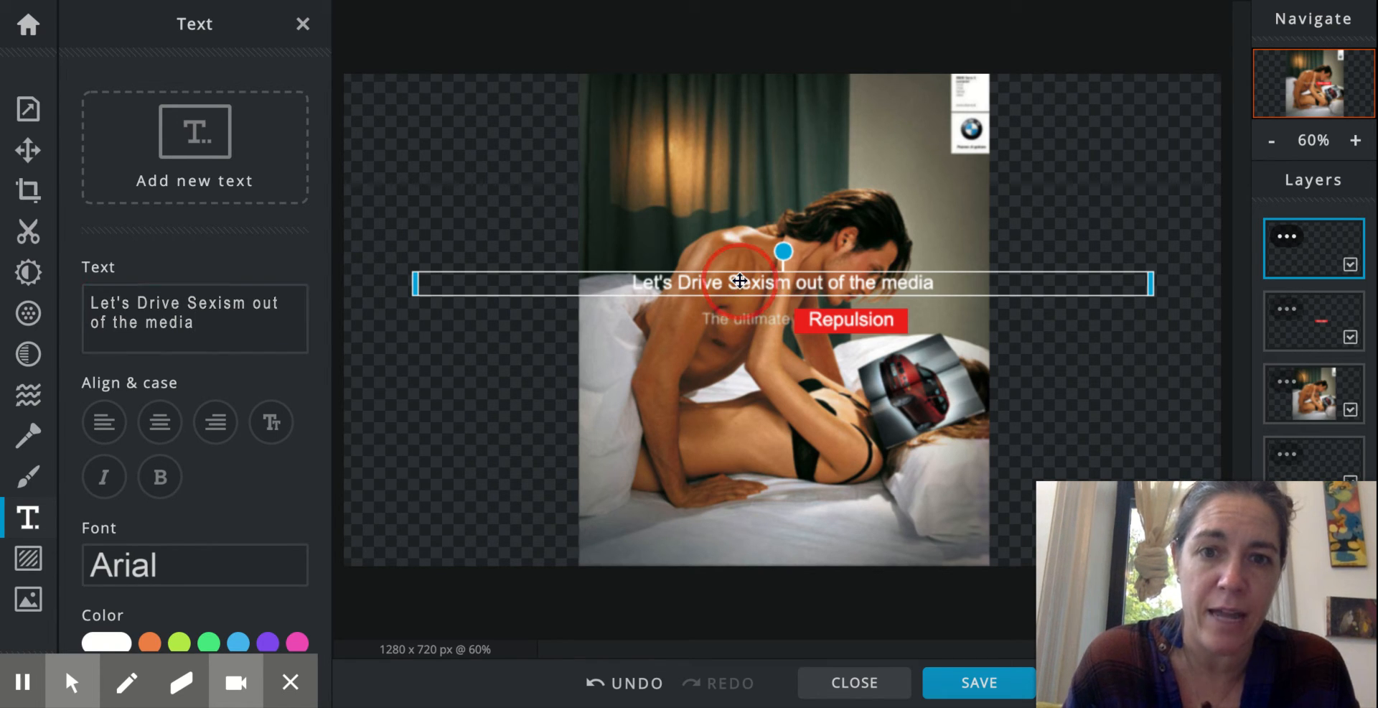
left_click_drag(740, 280, 738, 169)
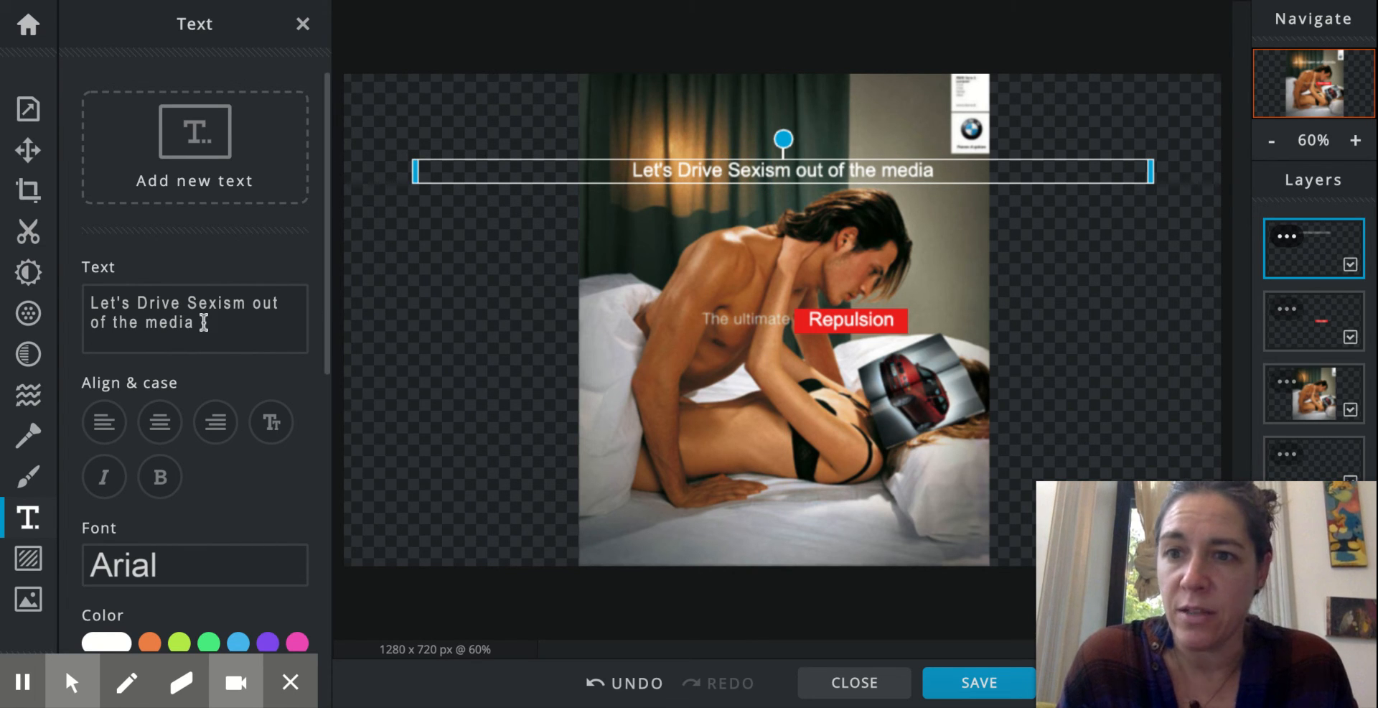
left_click(188, 566)
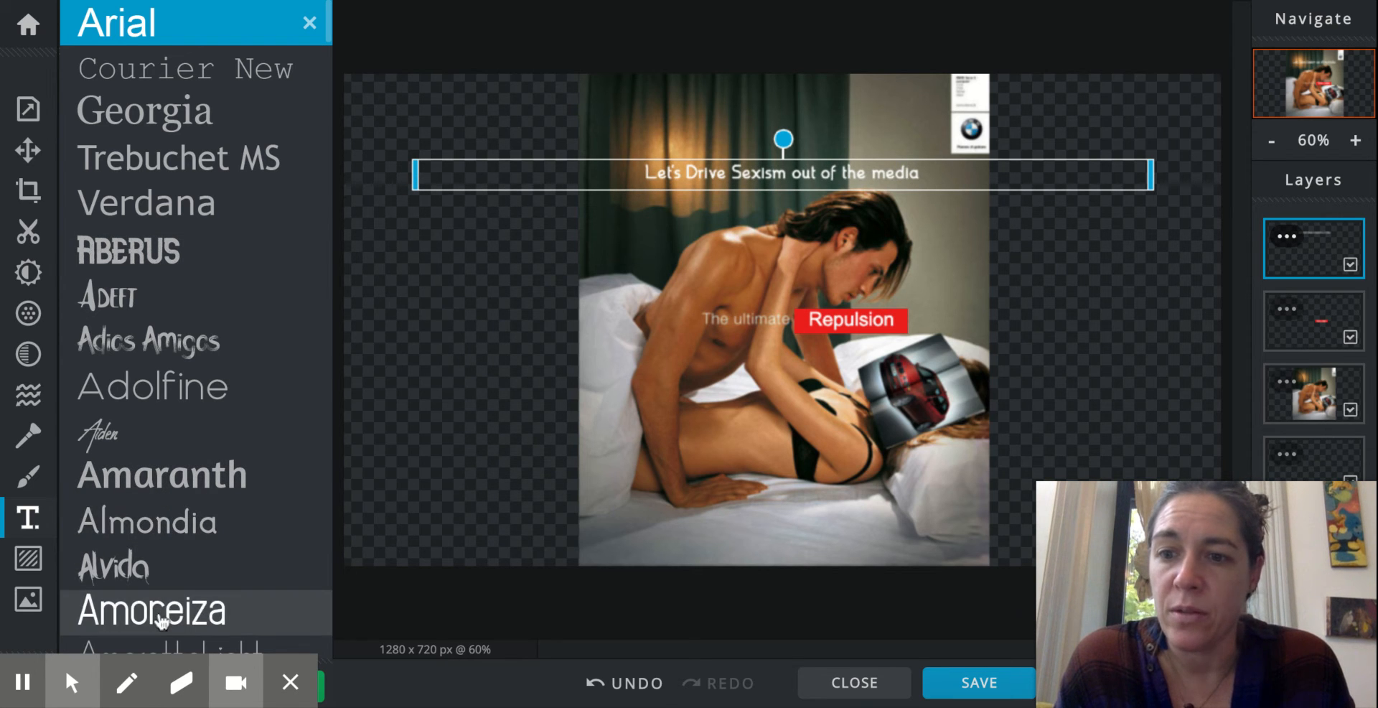
scroll(161, 621, "down", 3)
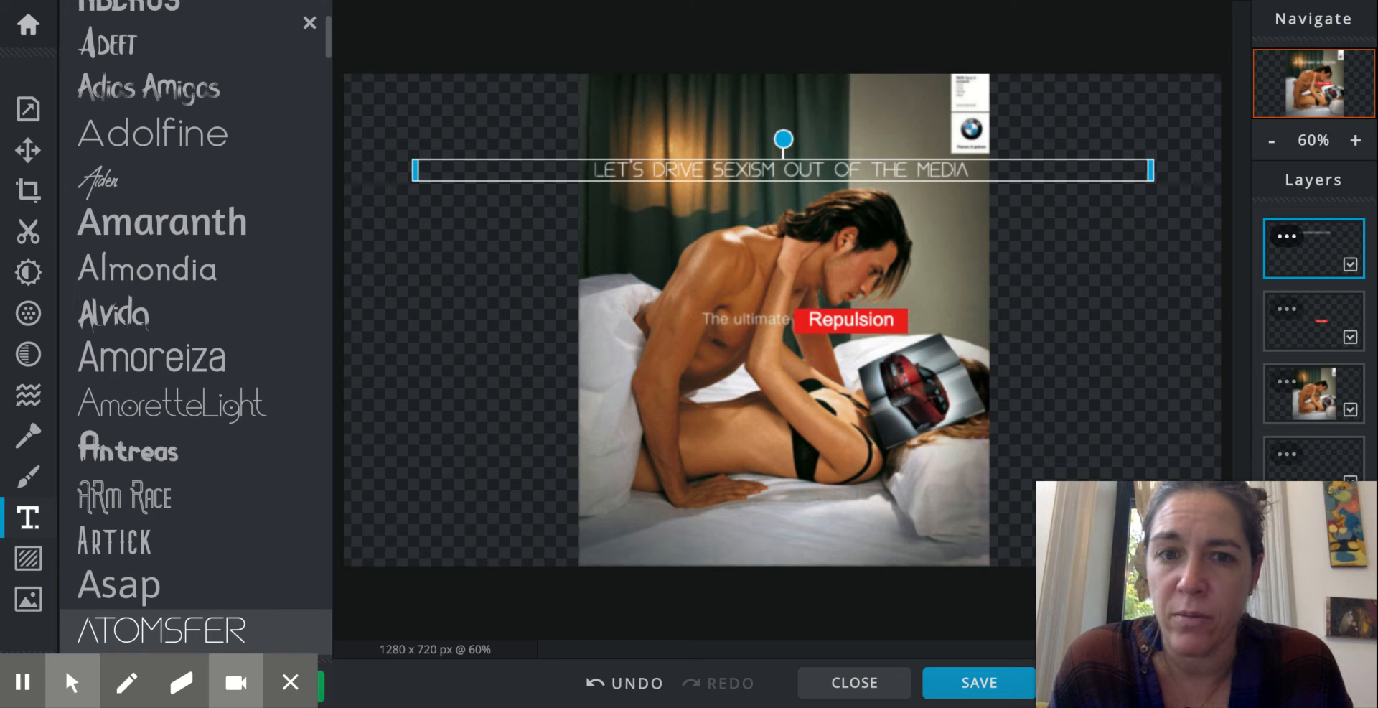
left_click(161, 631)
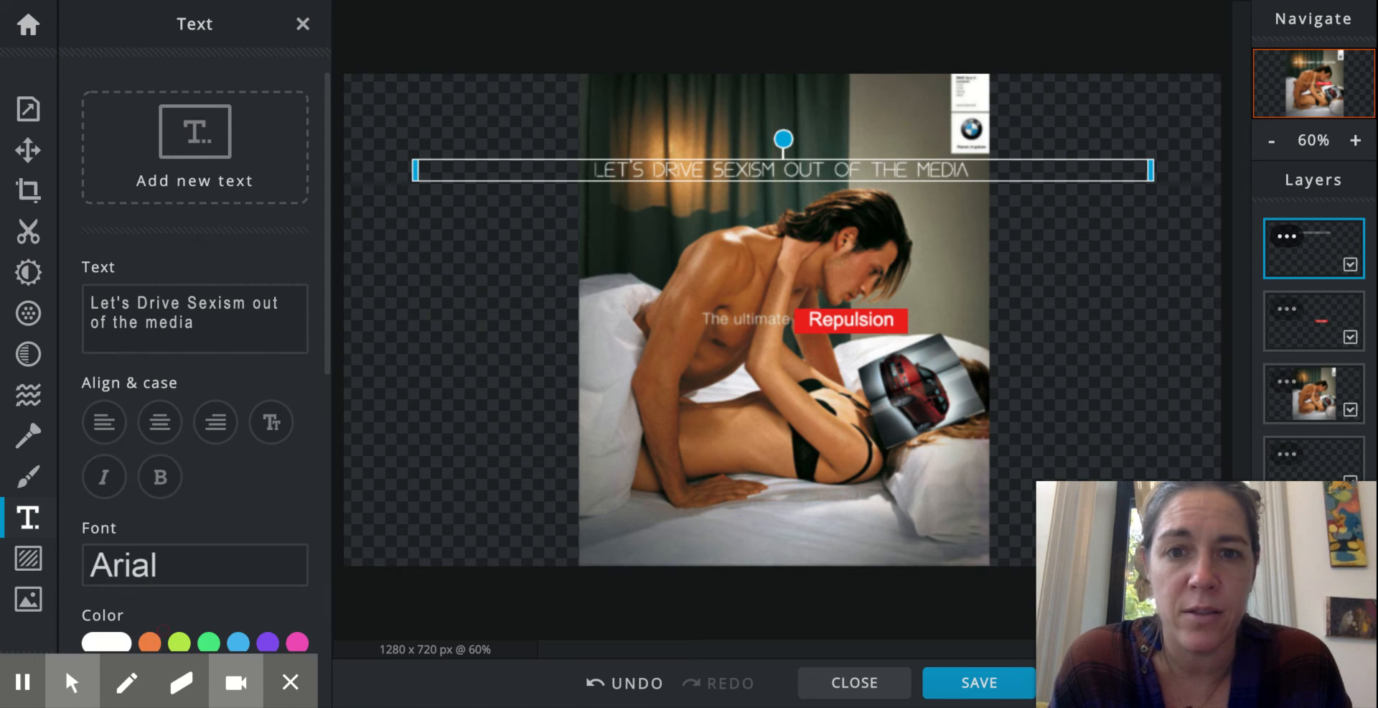
Narrow the headline's text box from both sides to fit the width of the advertisement picture.
left_click(415, 174)
left_click_drag(415, 174, 582, 172)
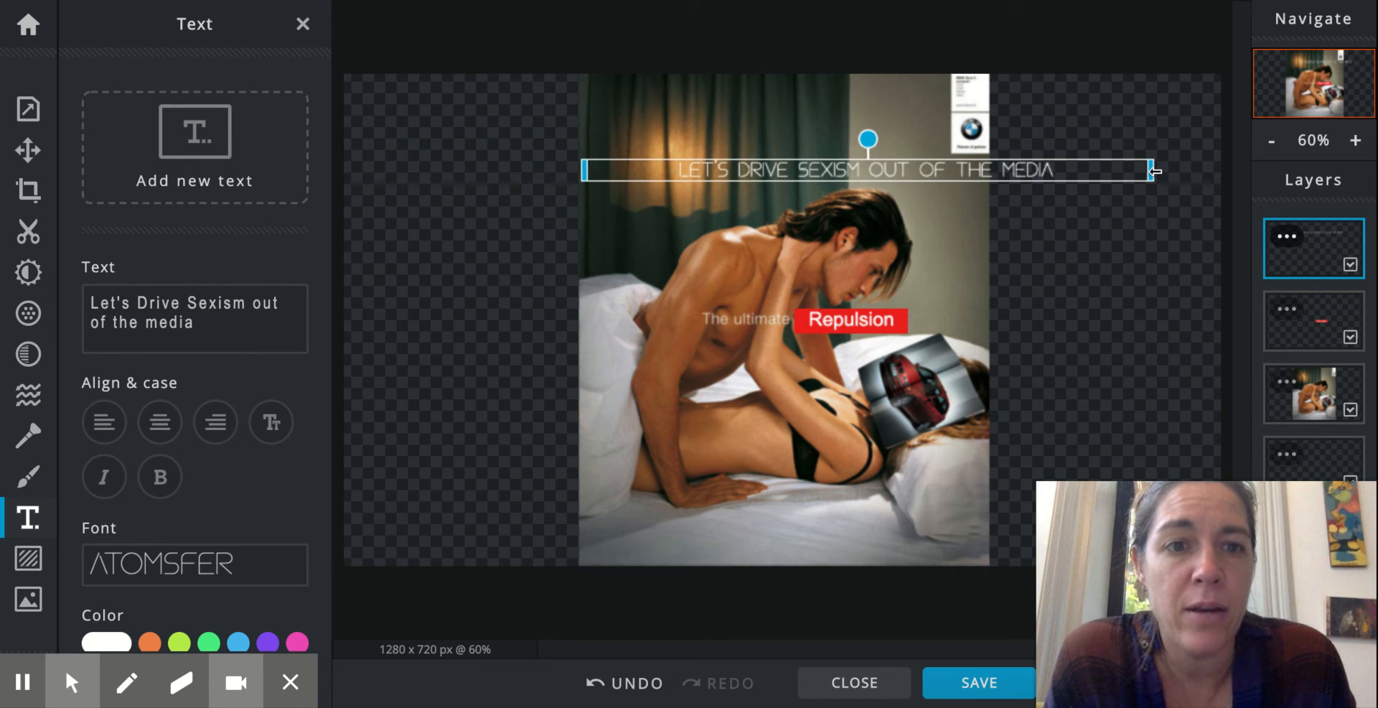
left_click_drag(1155, 171, 989, 177)
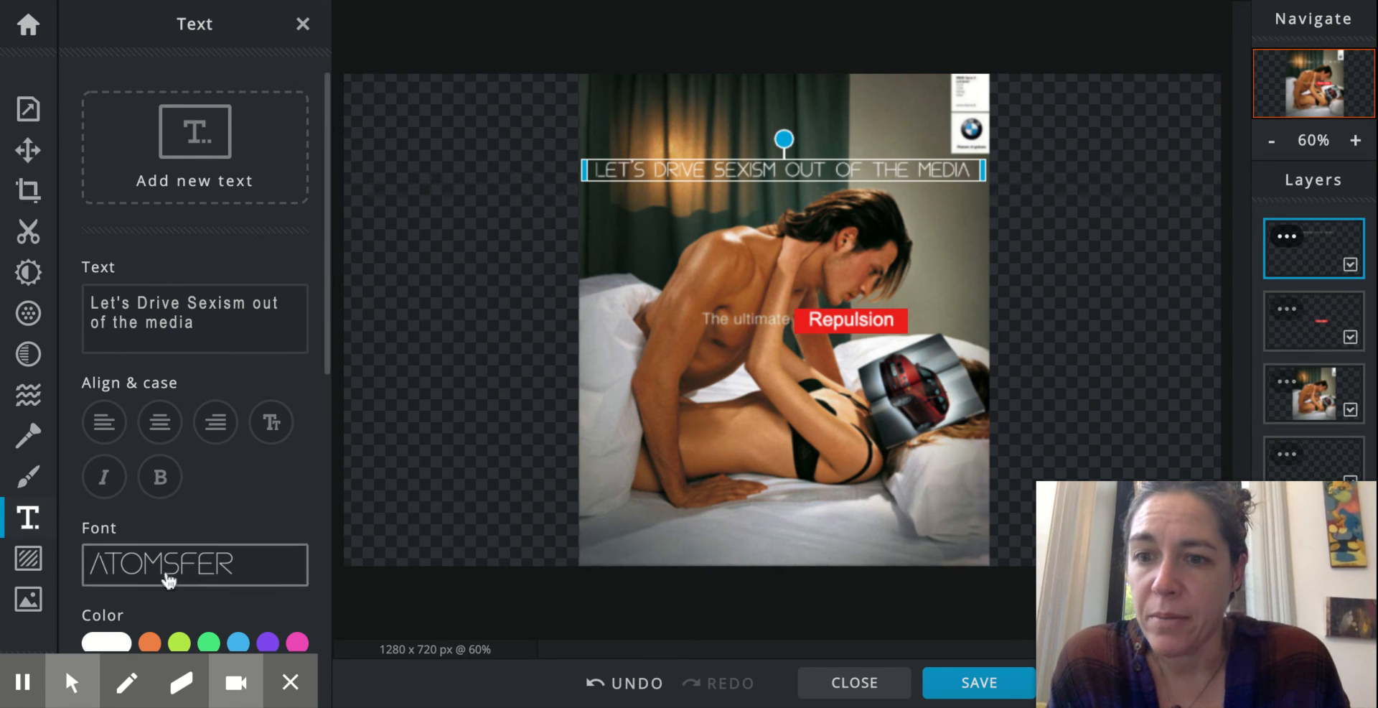
Give the headline text a full background in dark red #C41812 and deselect the text.
scroll(172, 574, "down", 3)
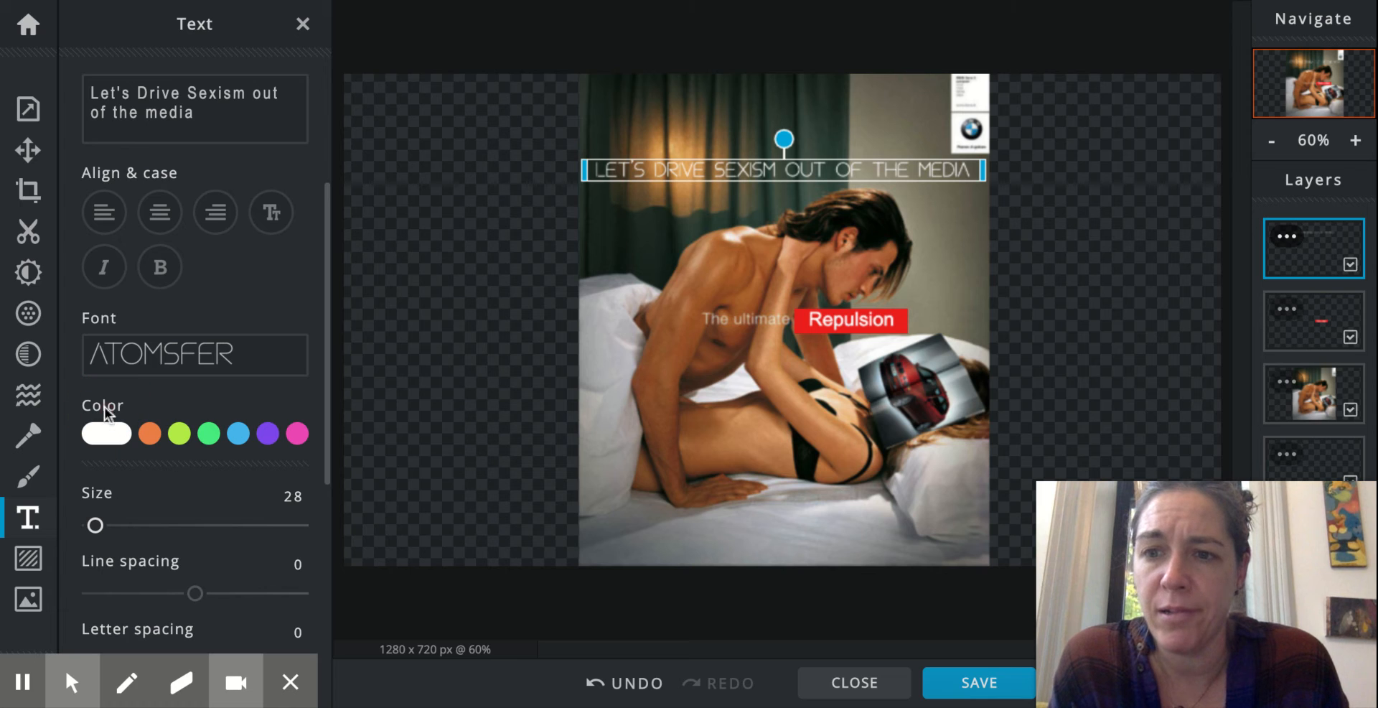
scroll(140, 467, "down", 3)
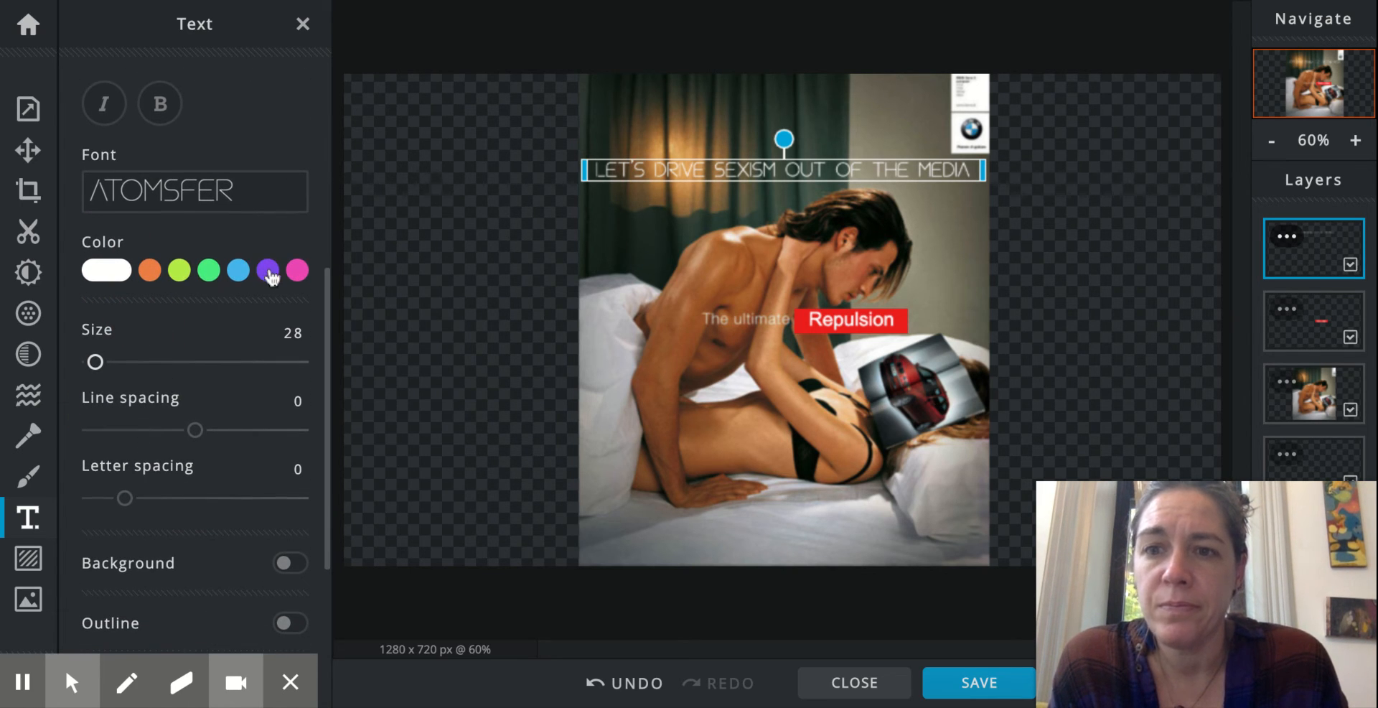
scroll(273, 363, "down", 3)
left_click(286, 408)
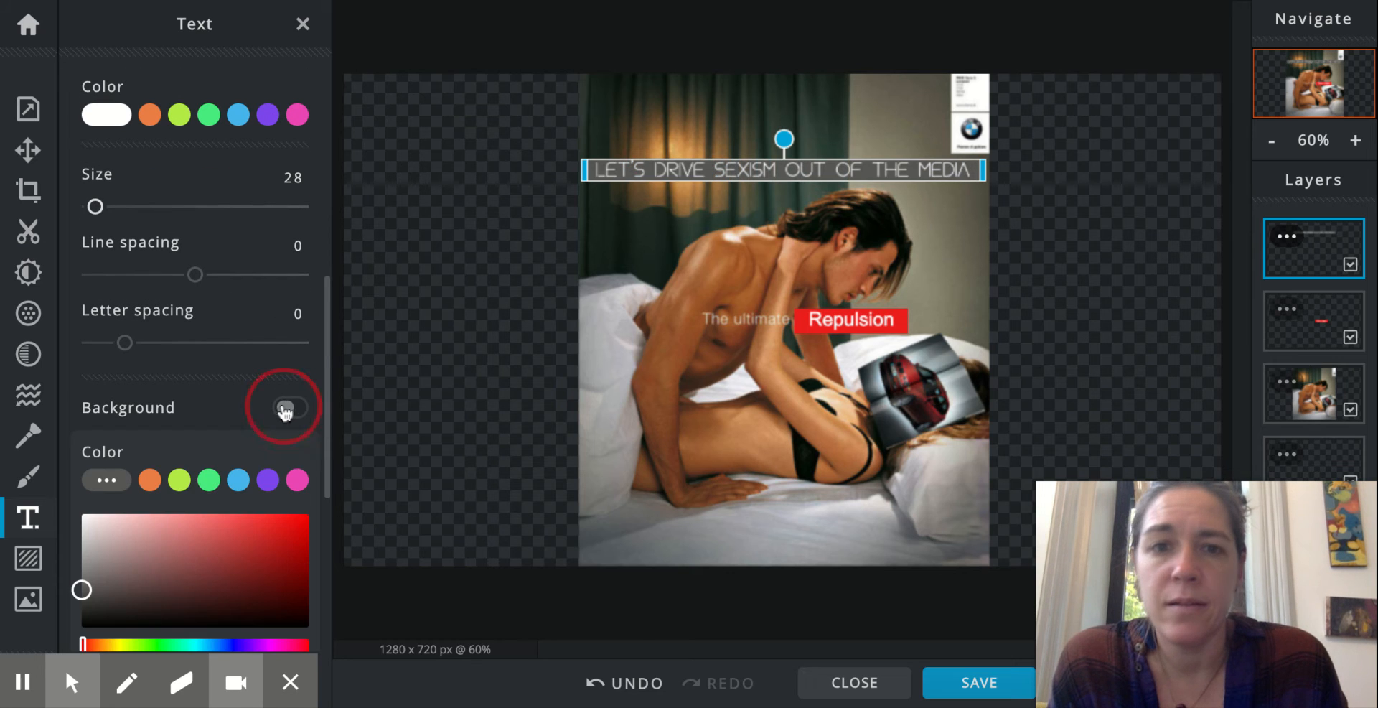
scroll(216, 521, "down", 3)
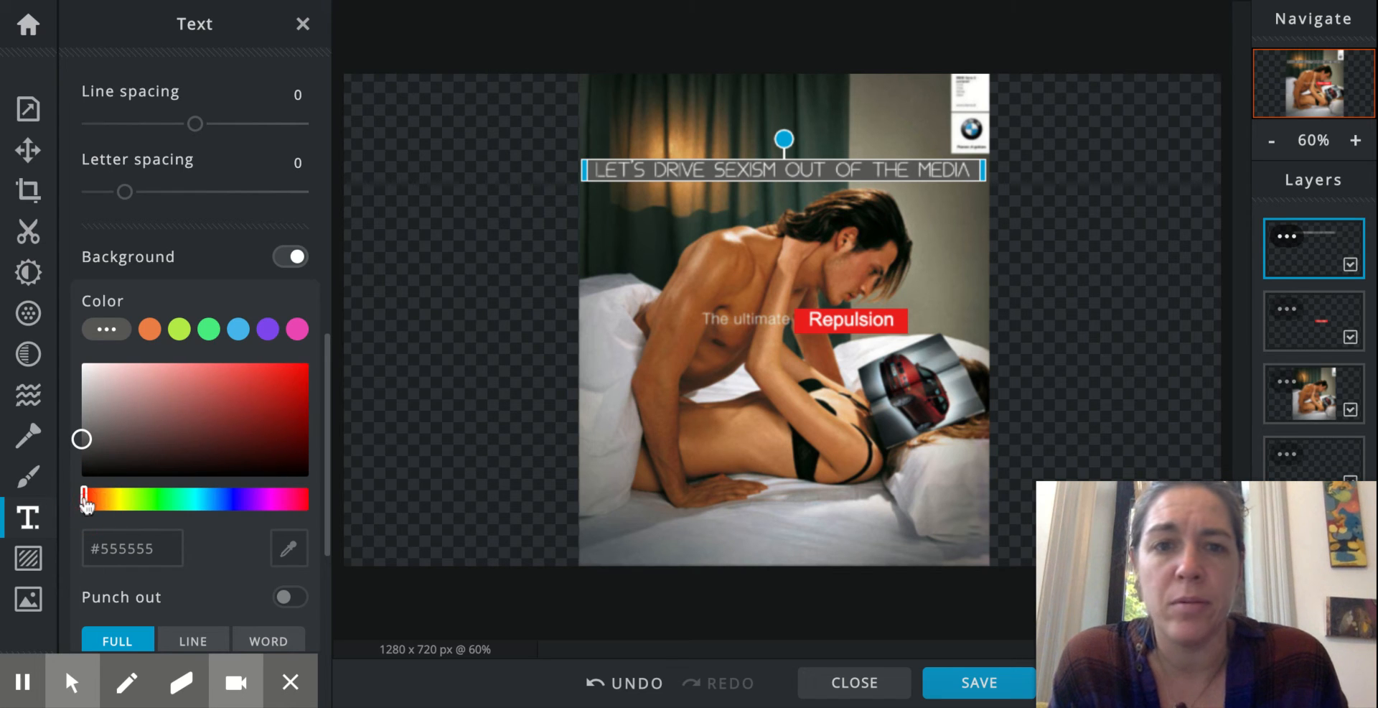
left_click(289, 389)
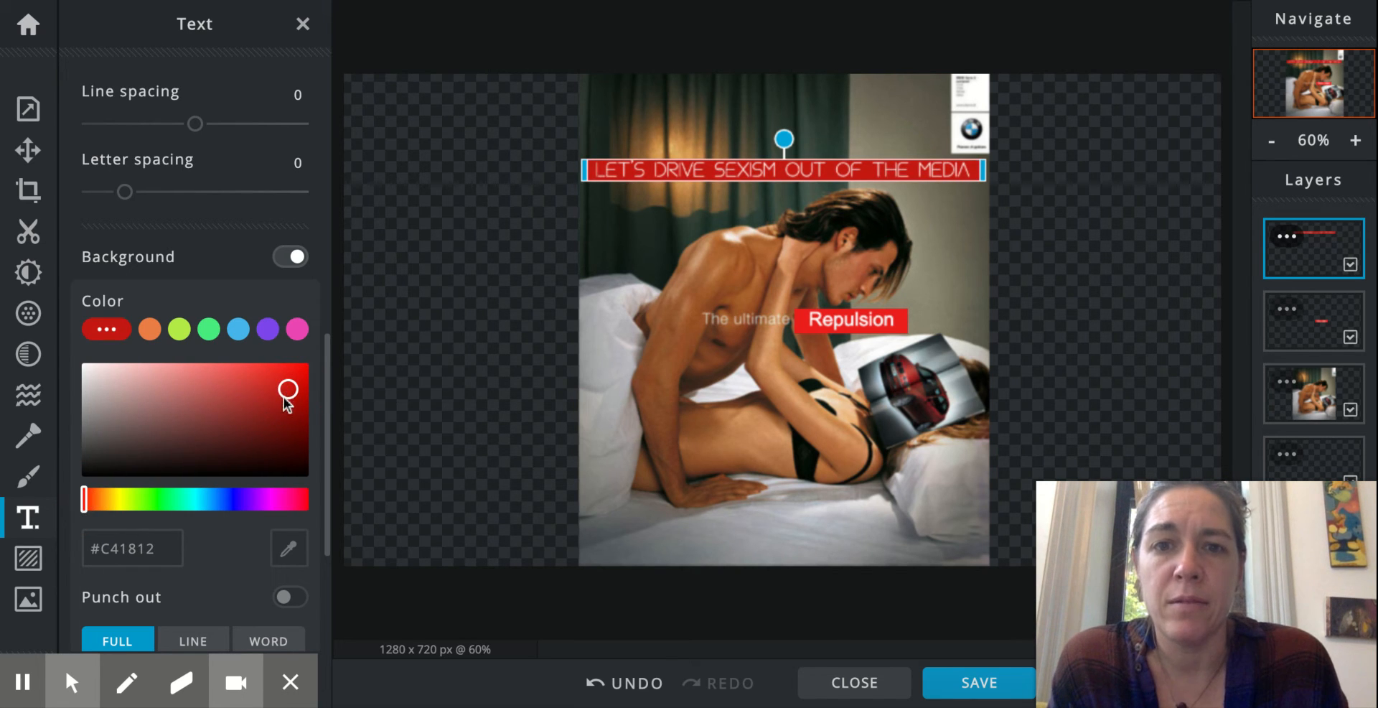
left_click(491, 431)
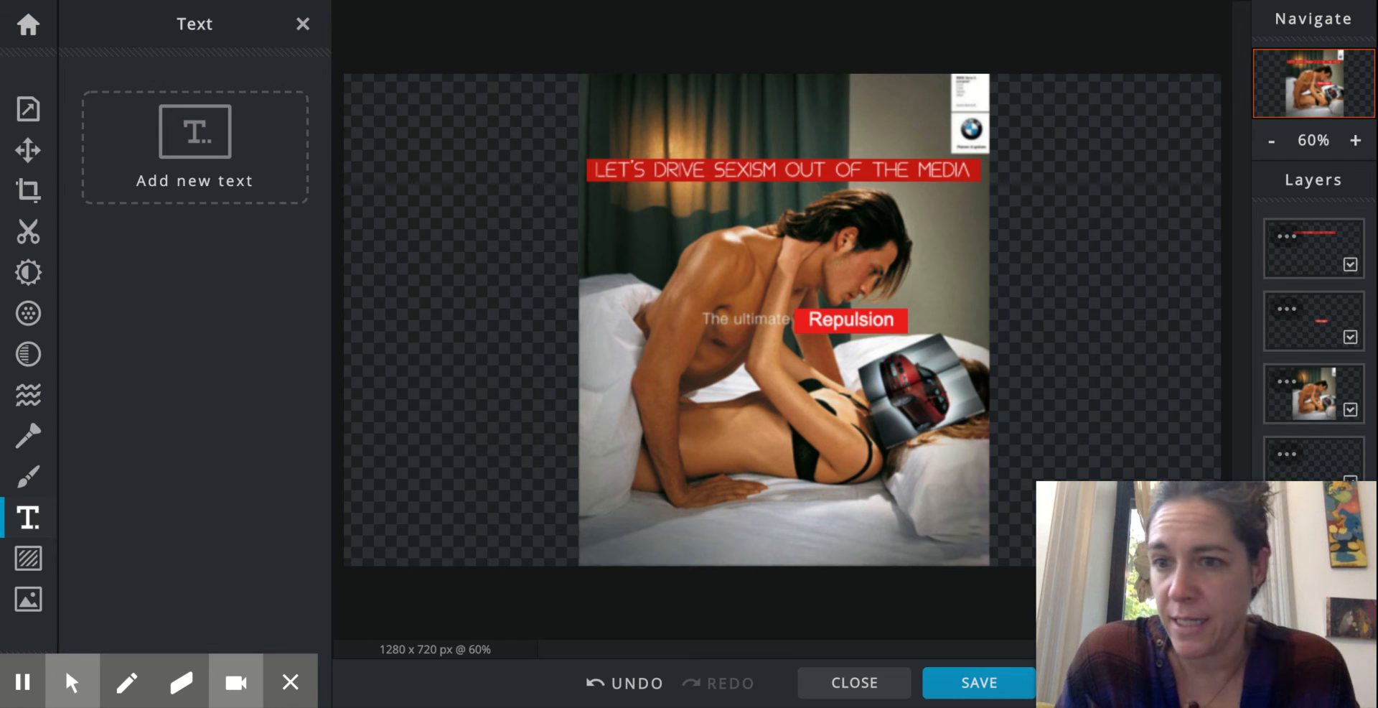
left_click(29, 356)
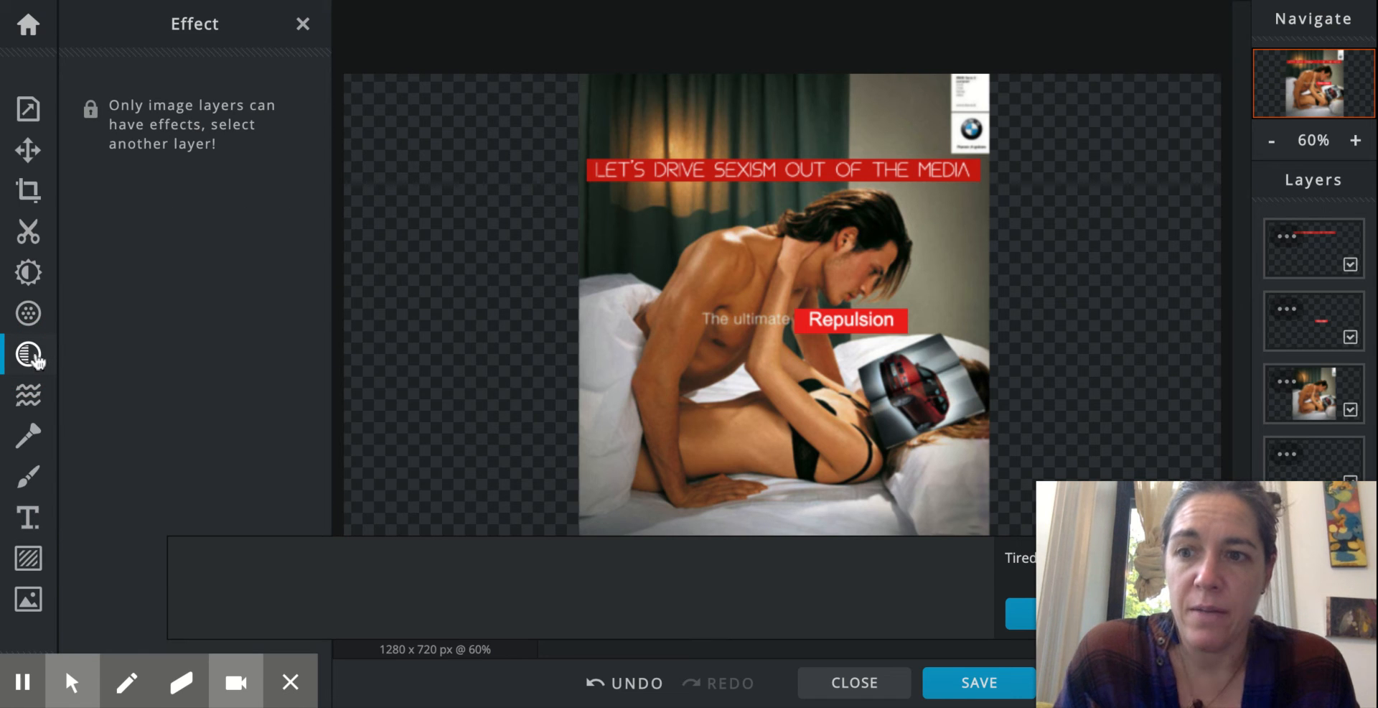
left_click(28, 359)
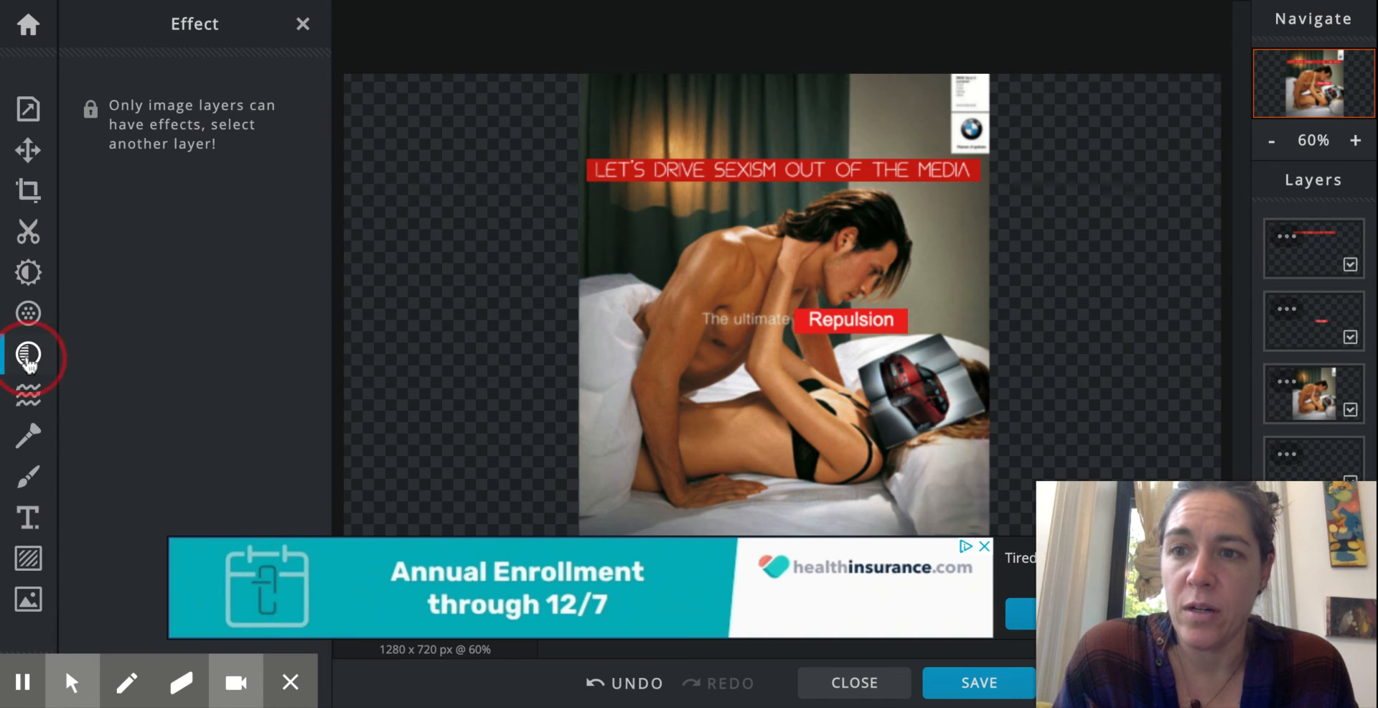
left_click(29, 354)
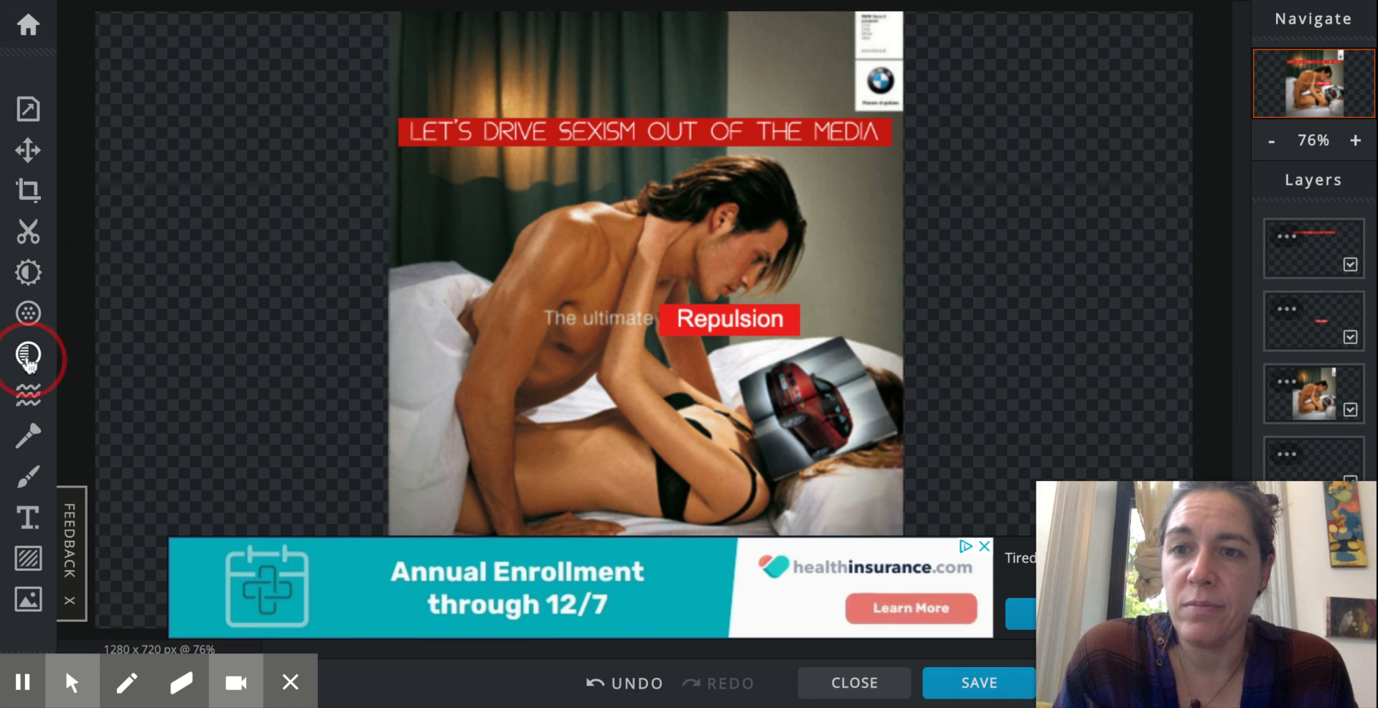
left_click(303, 23)
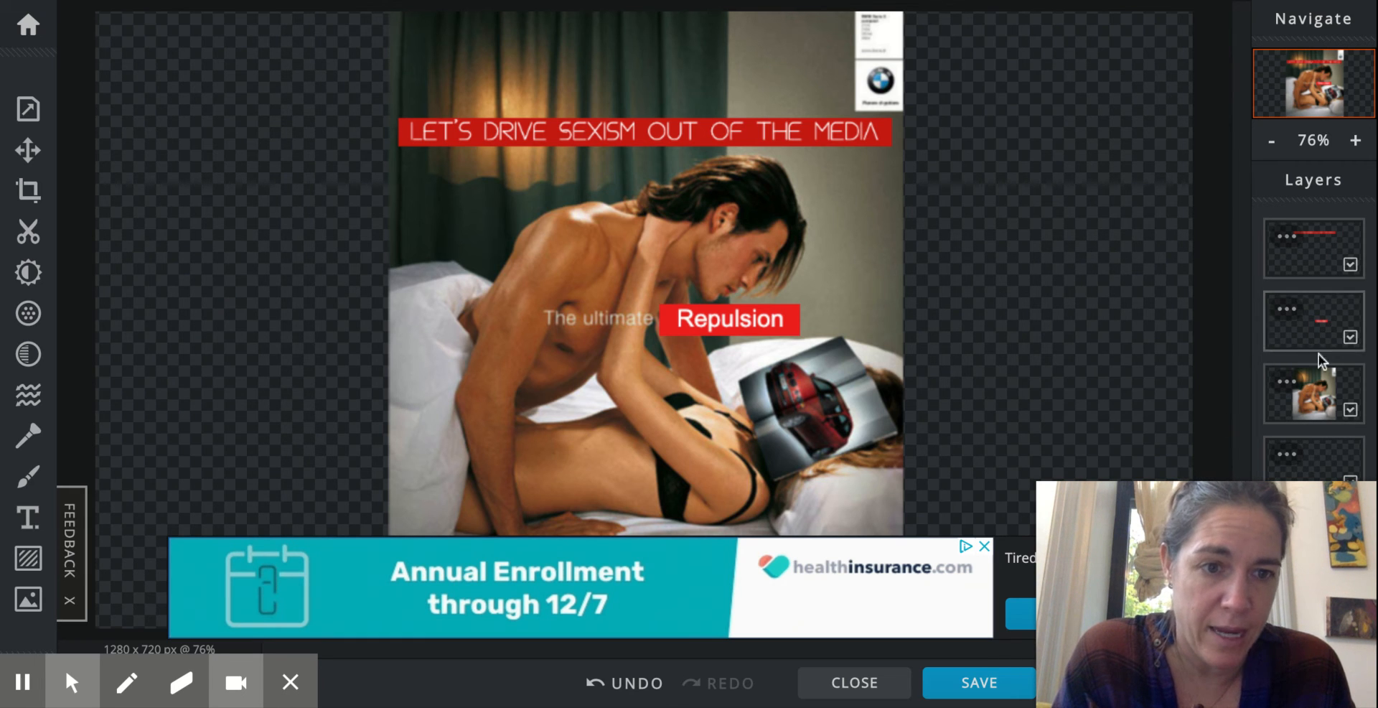
Select the advertisement picture layer and look through the Shades effect presets.
left_click(1295, 399)
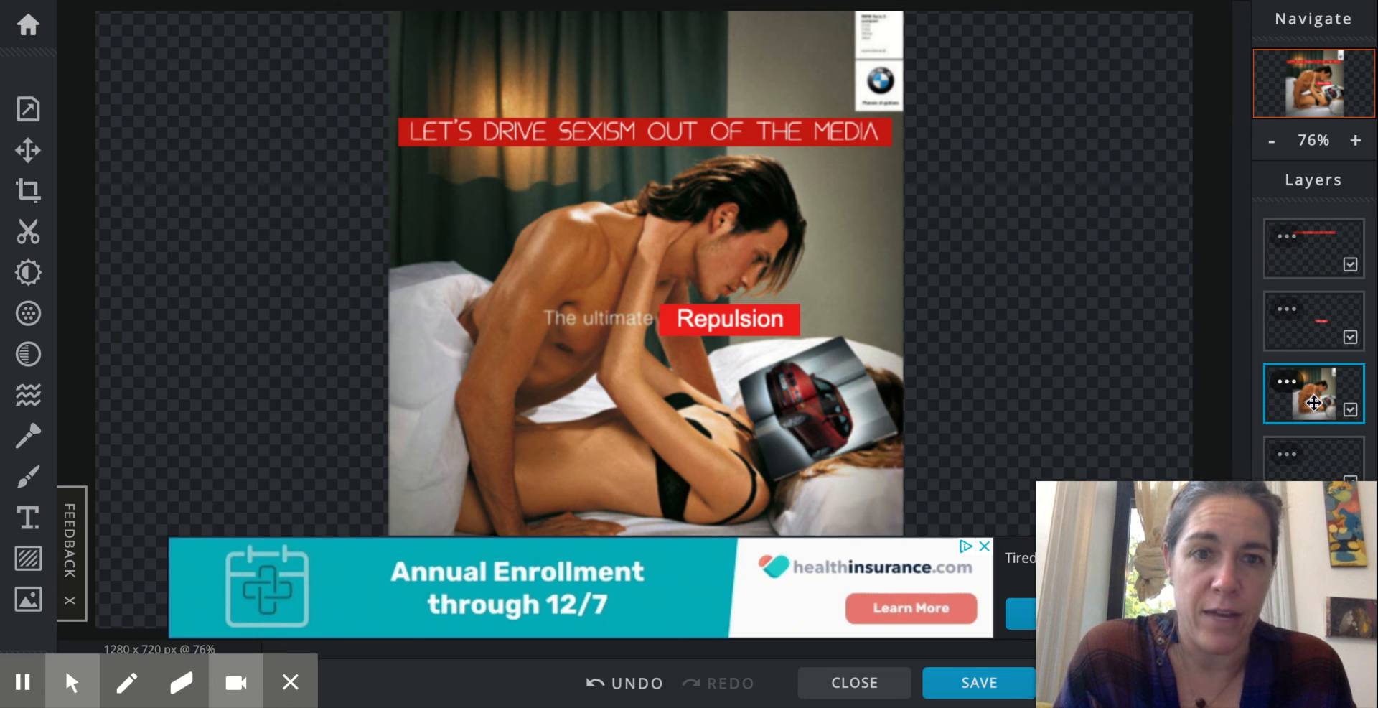
left_click(1312, 252)
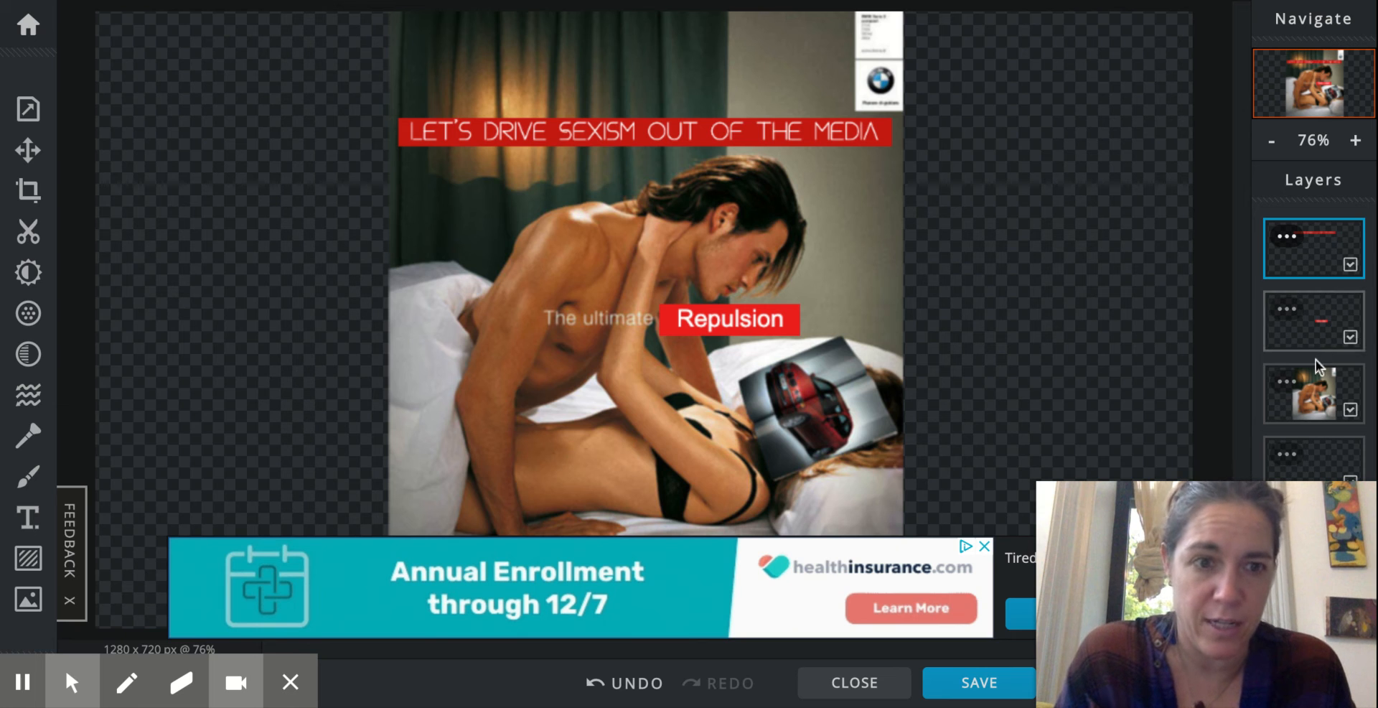
left_click(1314, 391)
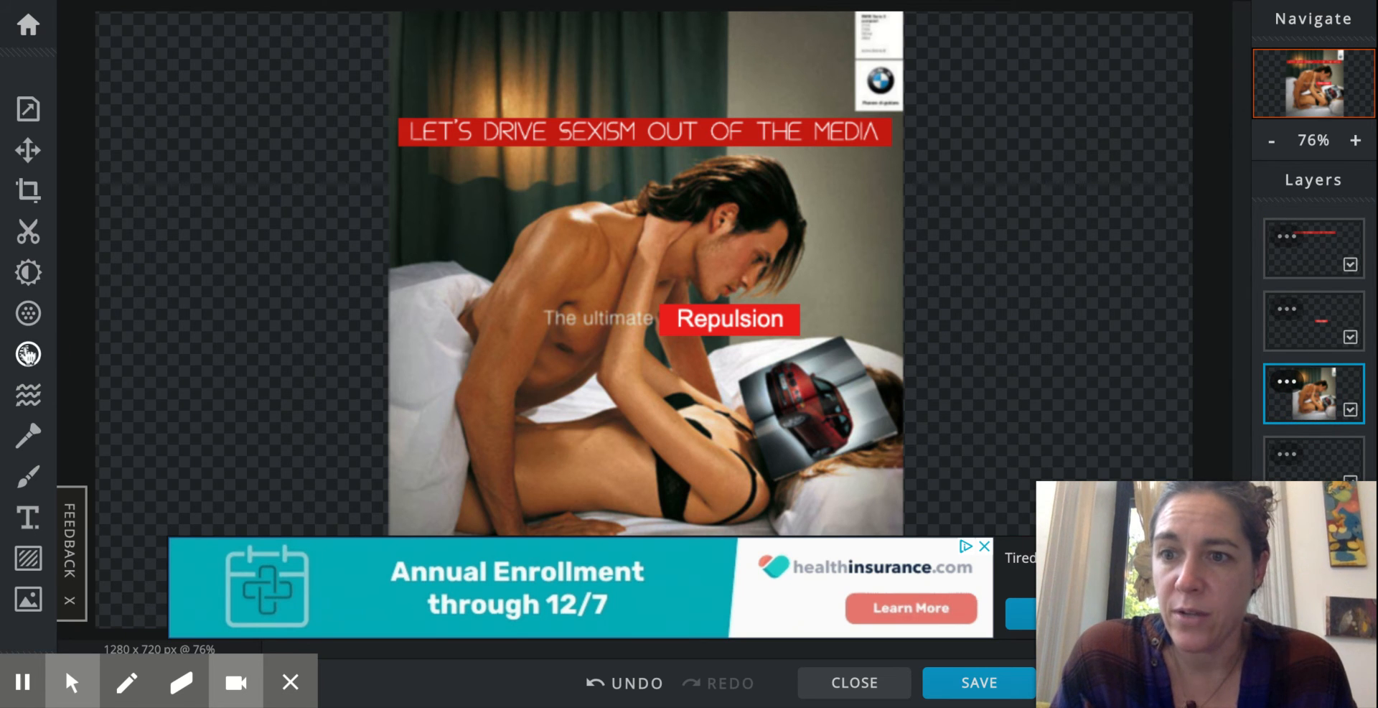
left_click(28, 354)
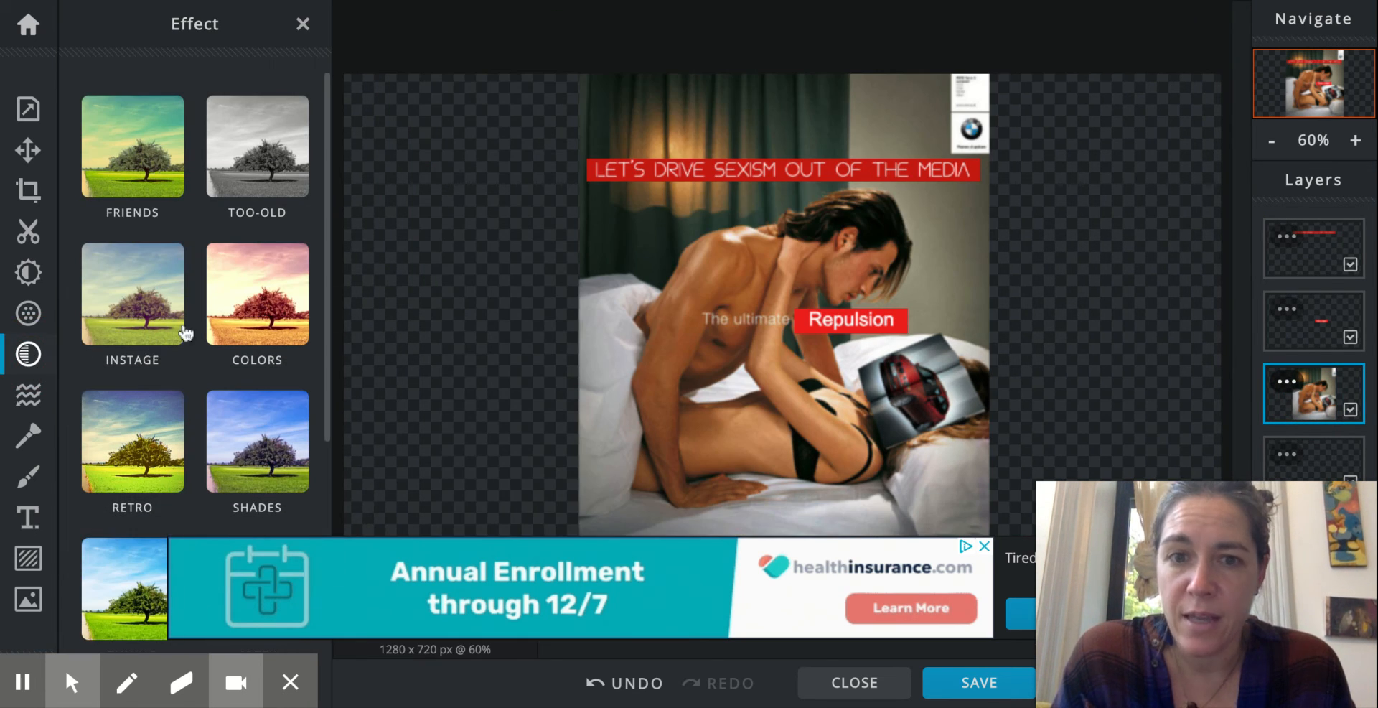
left_click(265, 447)
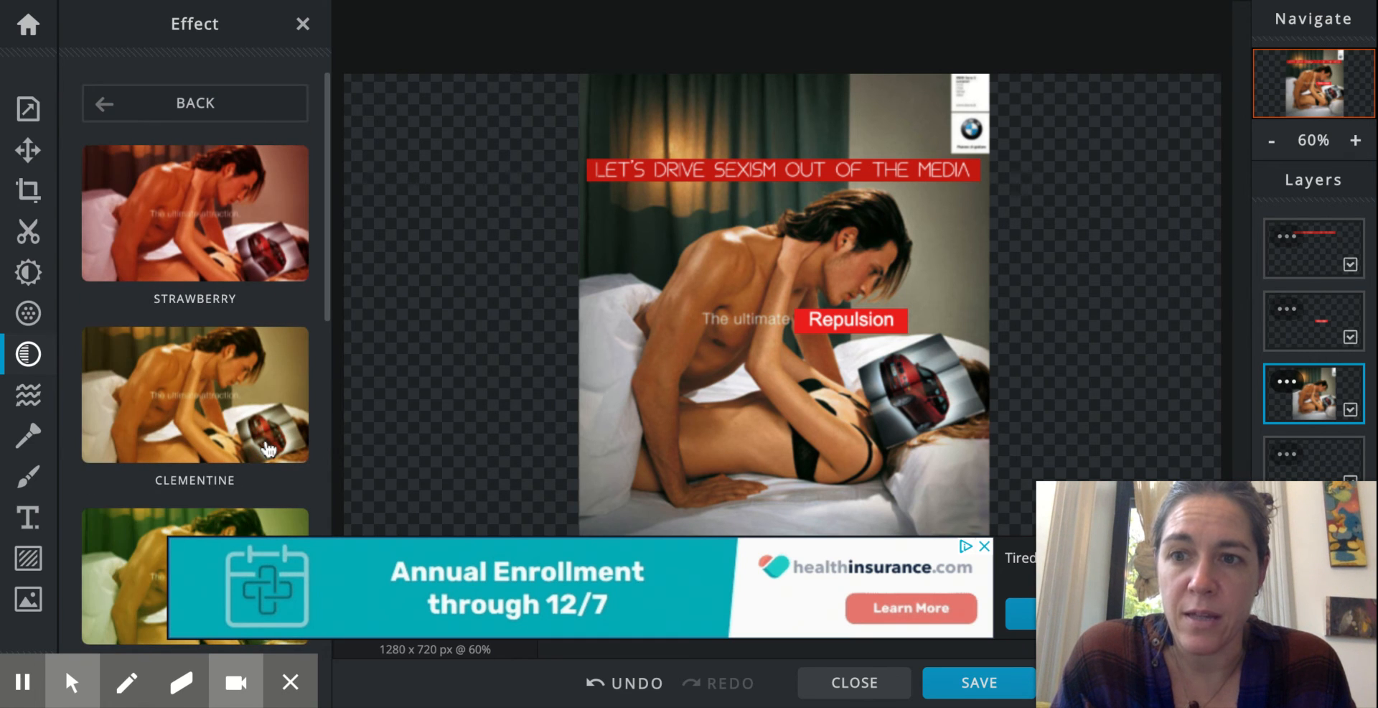
scroll(196, 359, "down", 3)
scroll(195, 359, "down", 3)
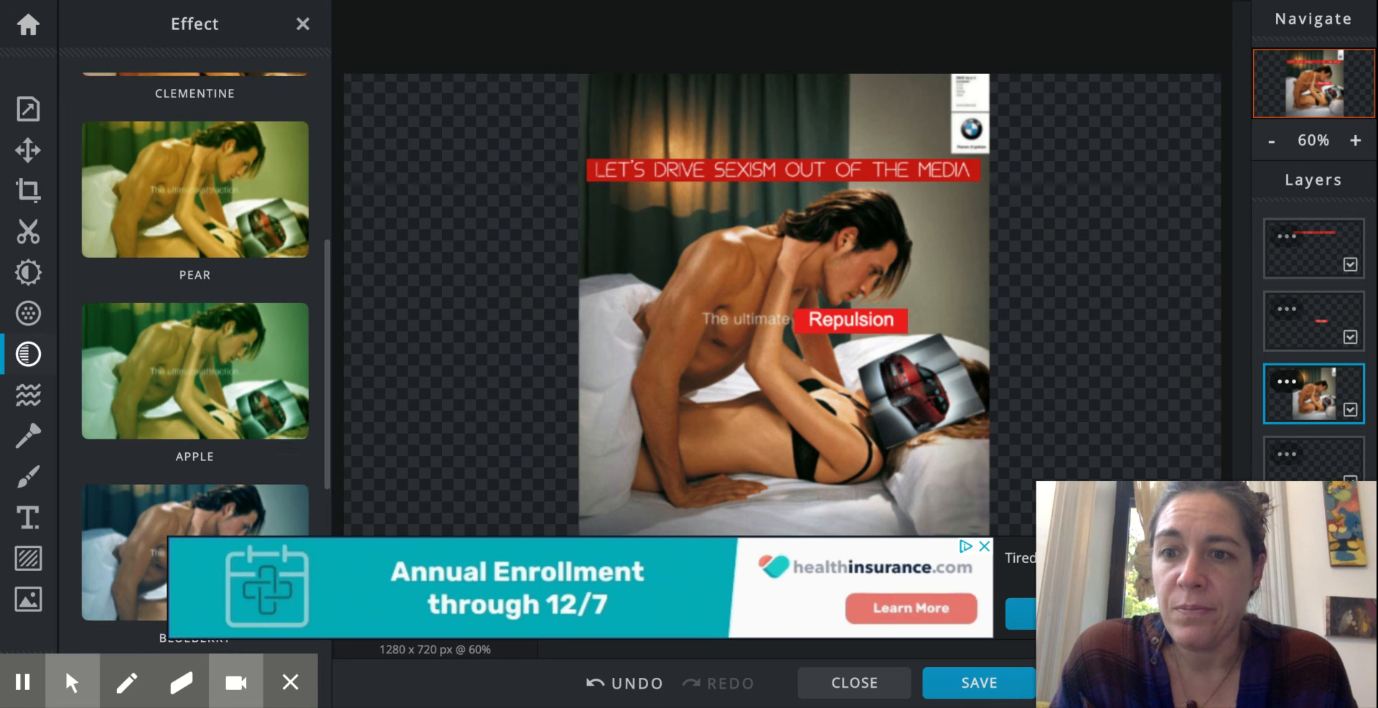
scroll(195, 359, "up", 6)
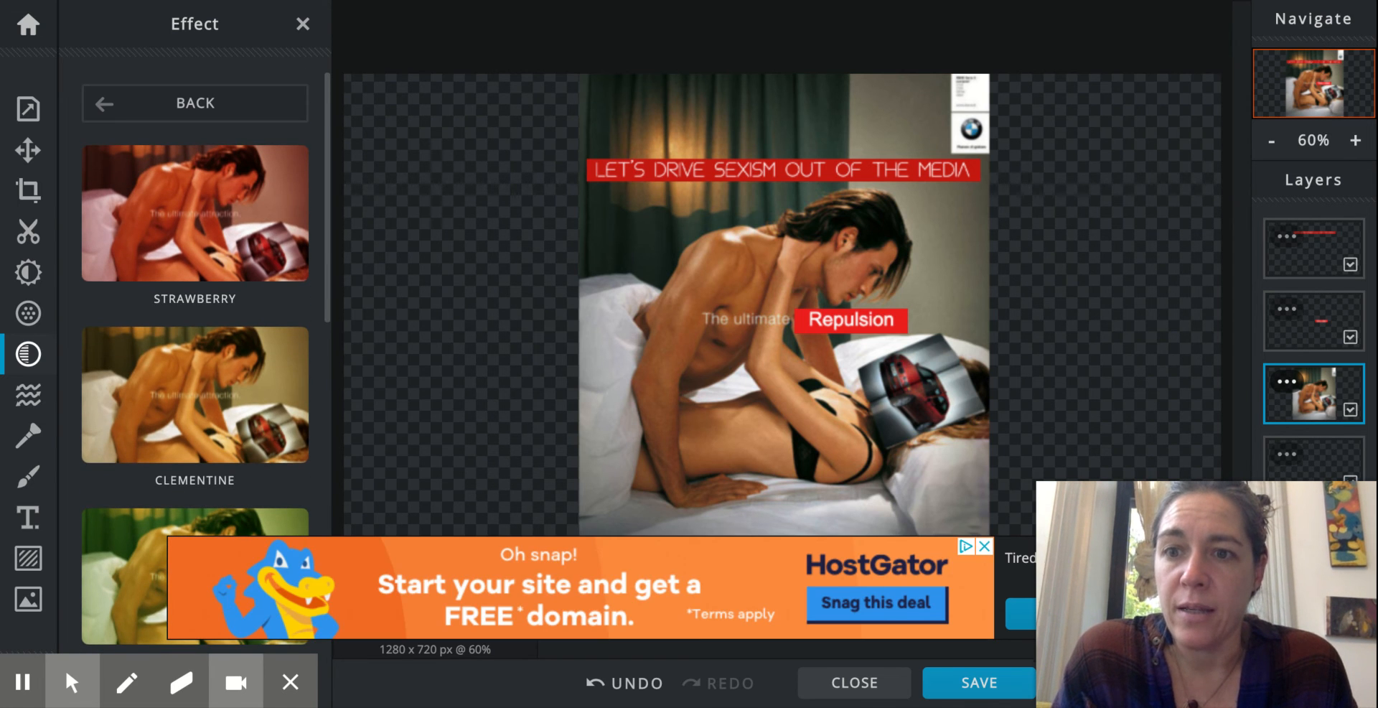
scroll(295, 248, "down", 3)
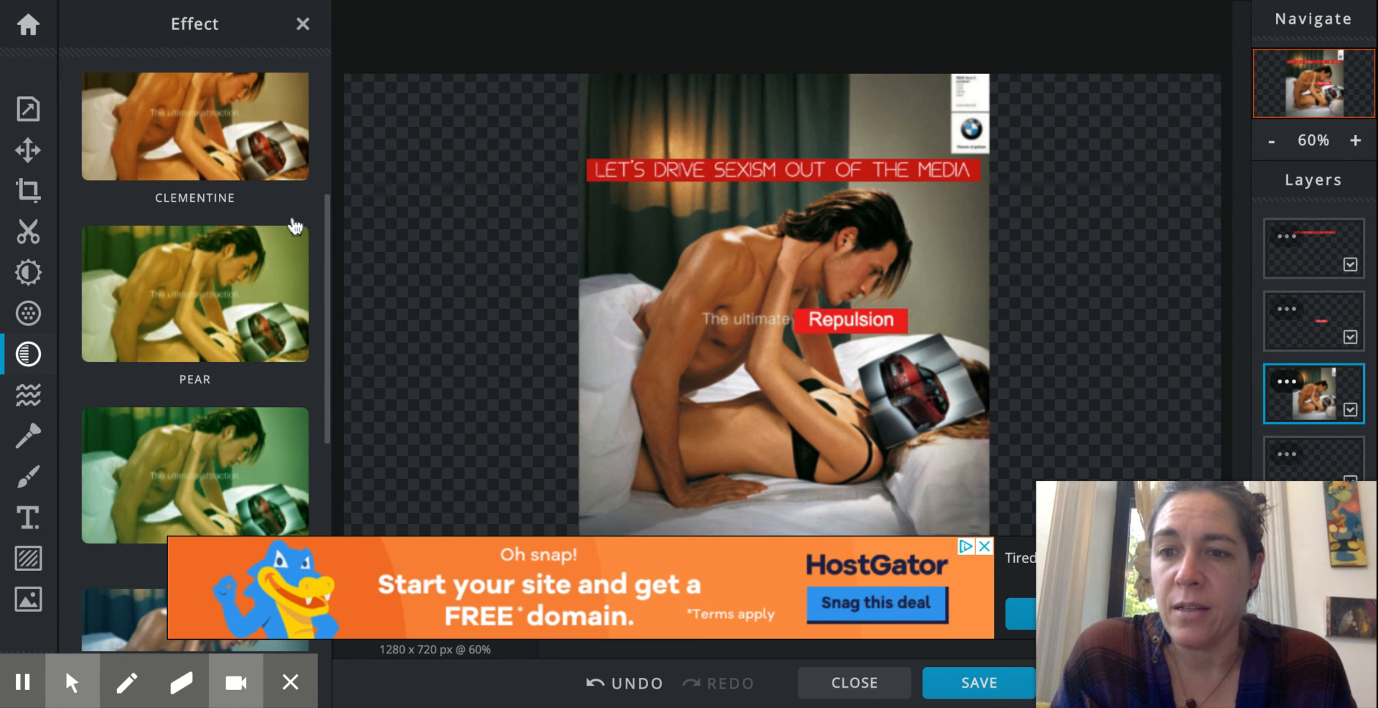
scroll(243, 304, "down", 5)
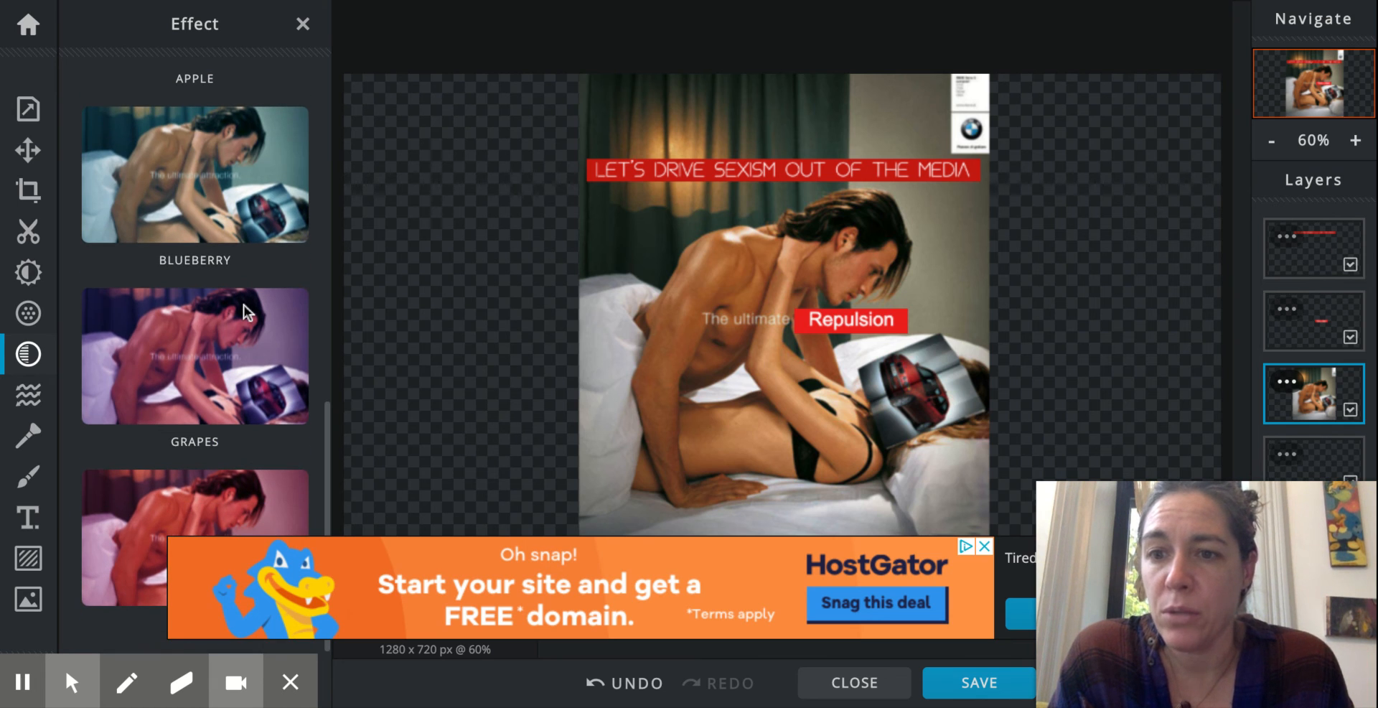
scroll(83, 354, "up", 2)
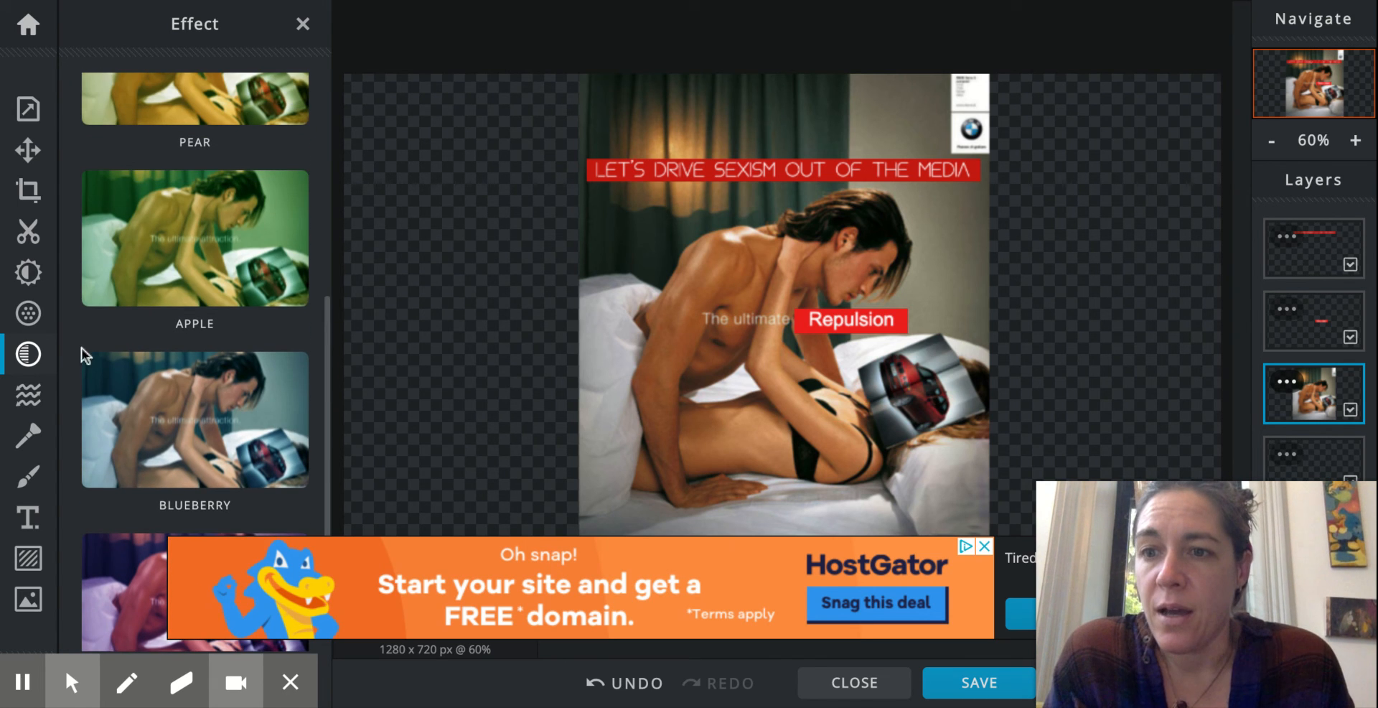
Examine the Details and Scene filter settings available for the advertisement picture layer.
left_click(29, 314)
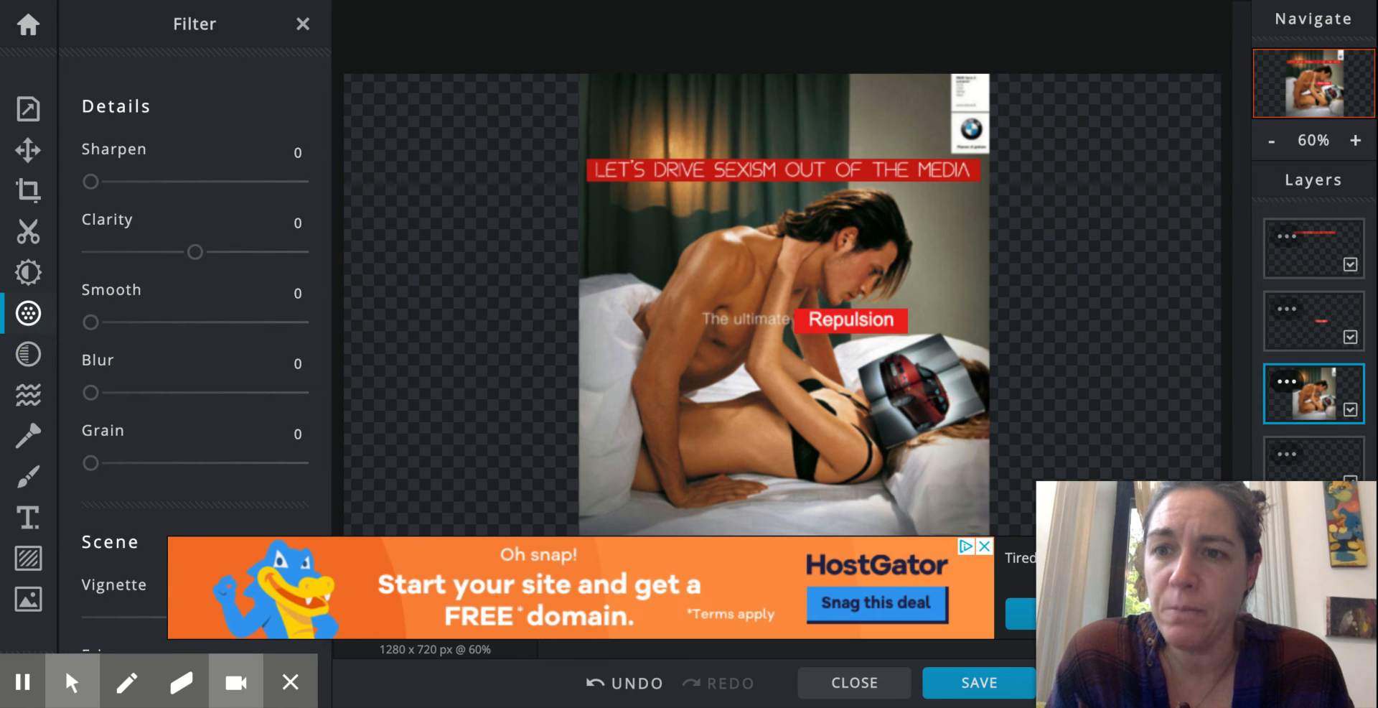
scroll(217, 337, "down", 3)
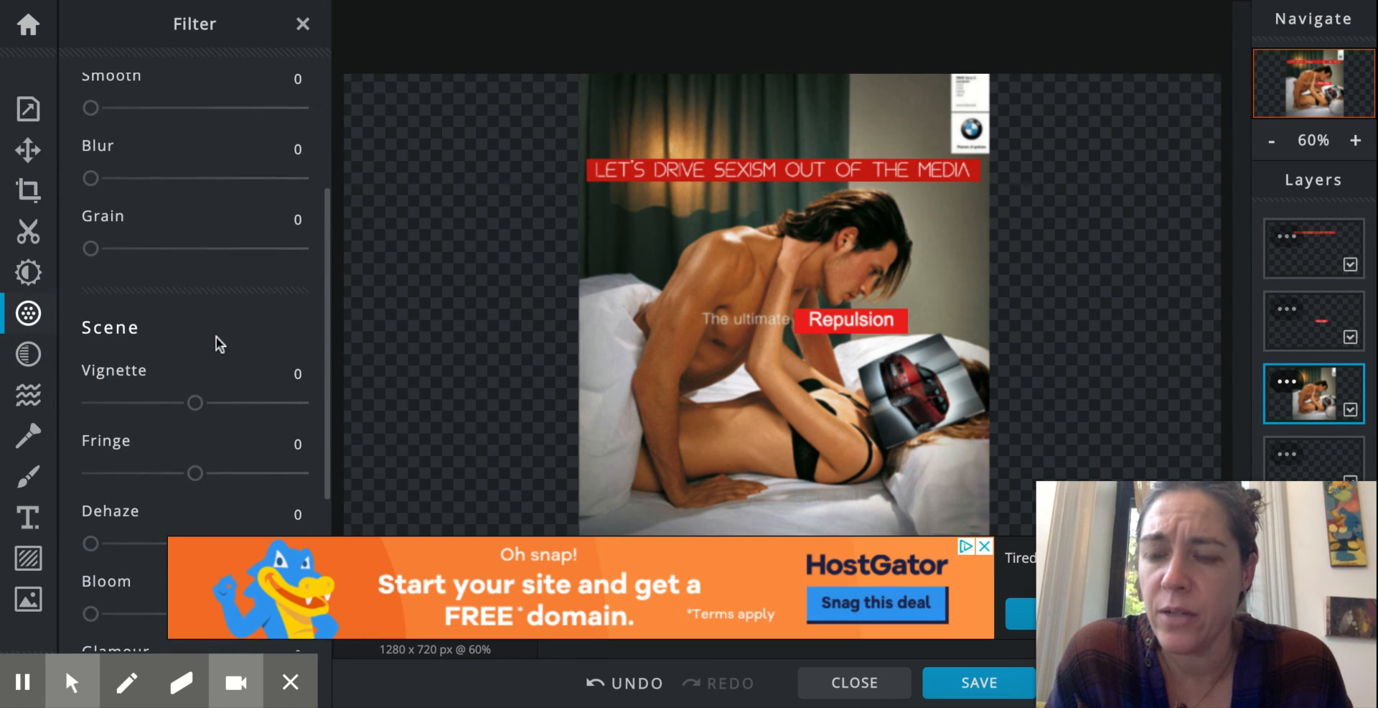
scroll(217, 337, "down", 2)
scroll(217, 338, "up", 2)
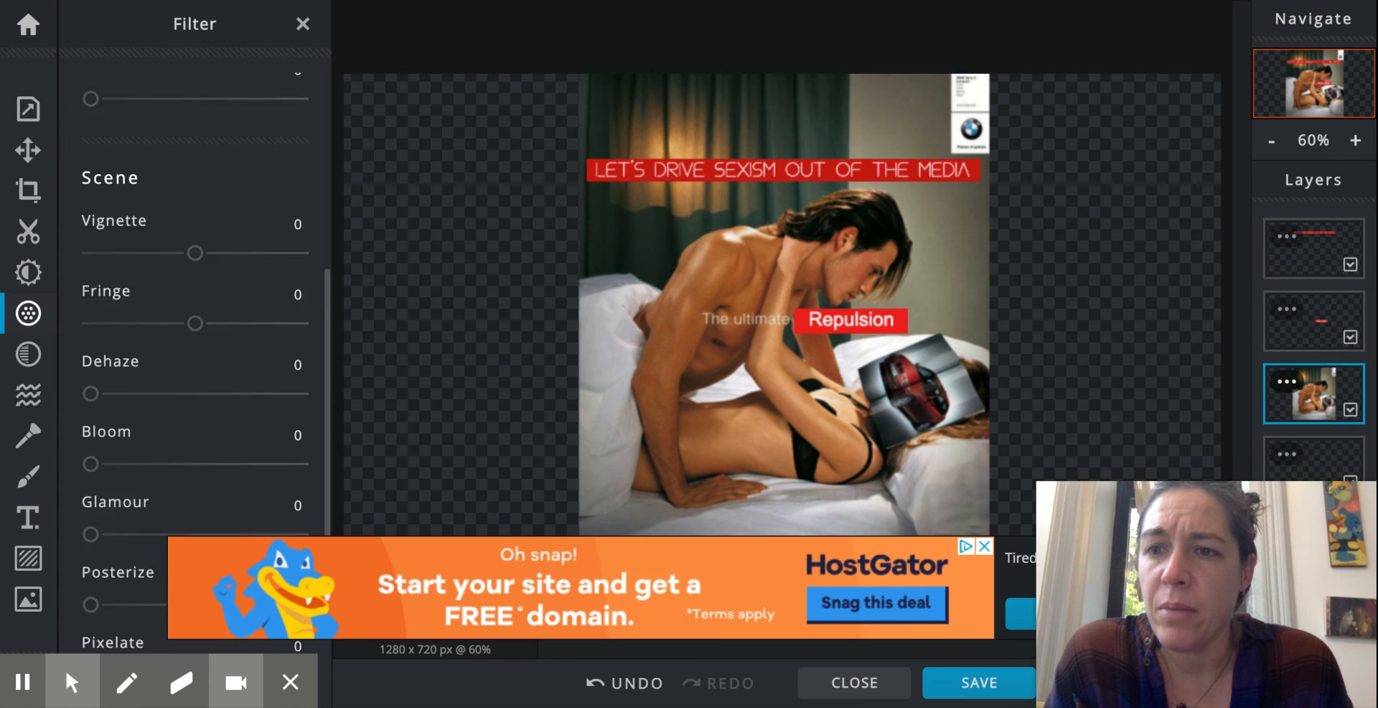
scroll(98, 243, "up", 2)
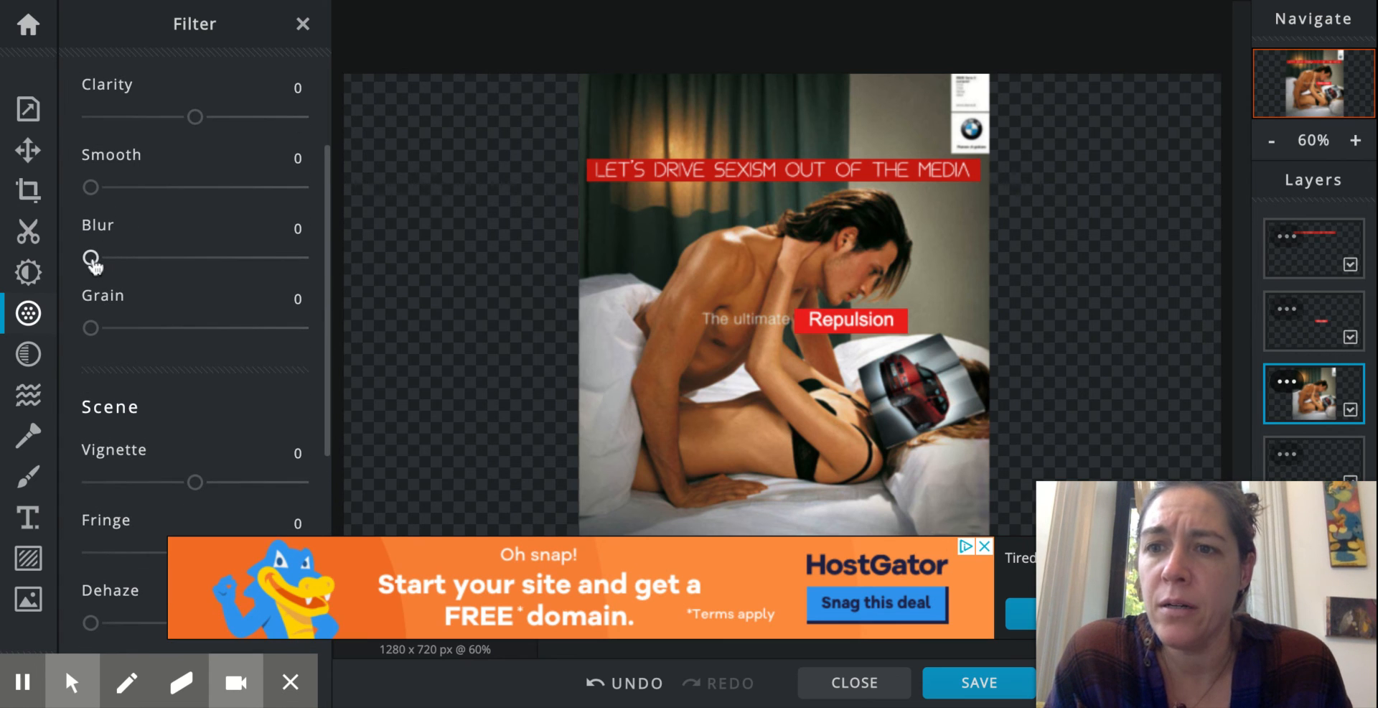
mouse_move(94, 262)
left_mouse_down()
mouse_move(165, 257)
mouse_move(91, 256)
left_mouse_up()
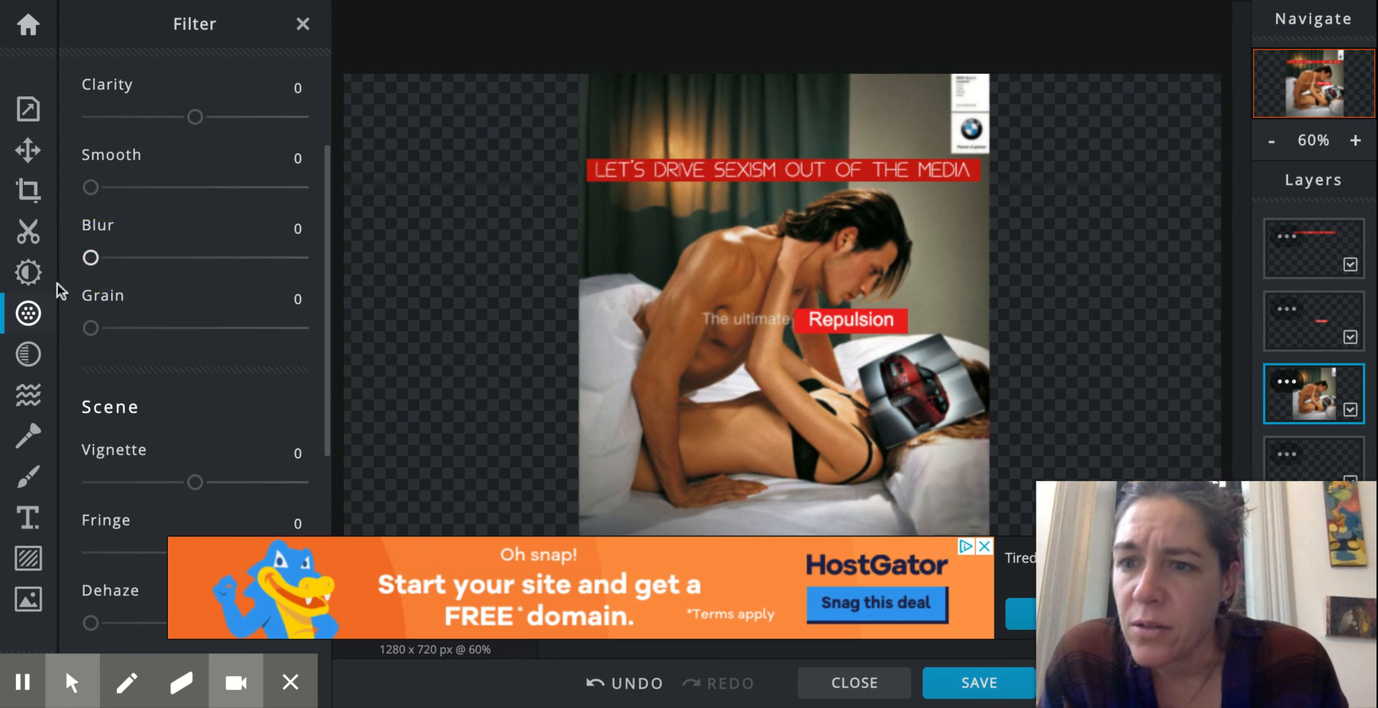
left_click(29, 316)
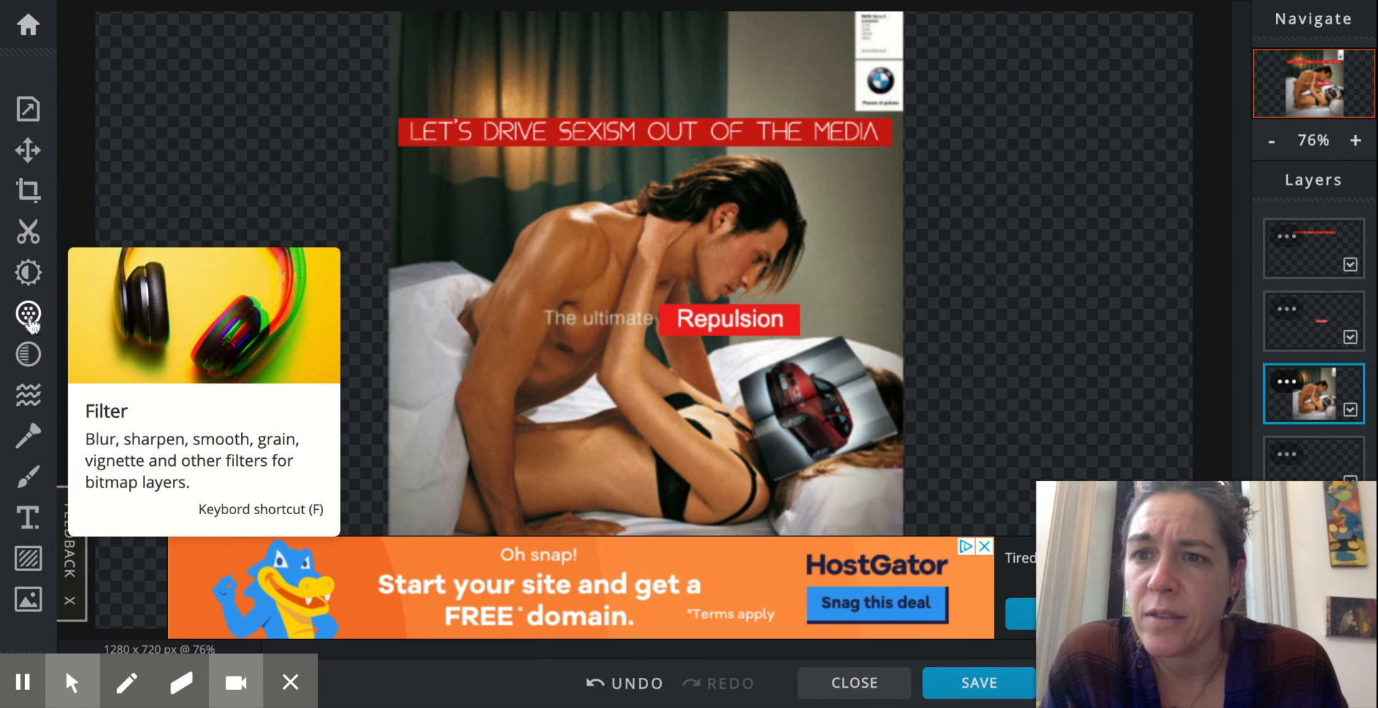
Look over the effect categories and the color and light adjustments for the picture layer.
left_click(28, 351)
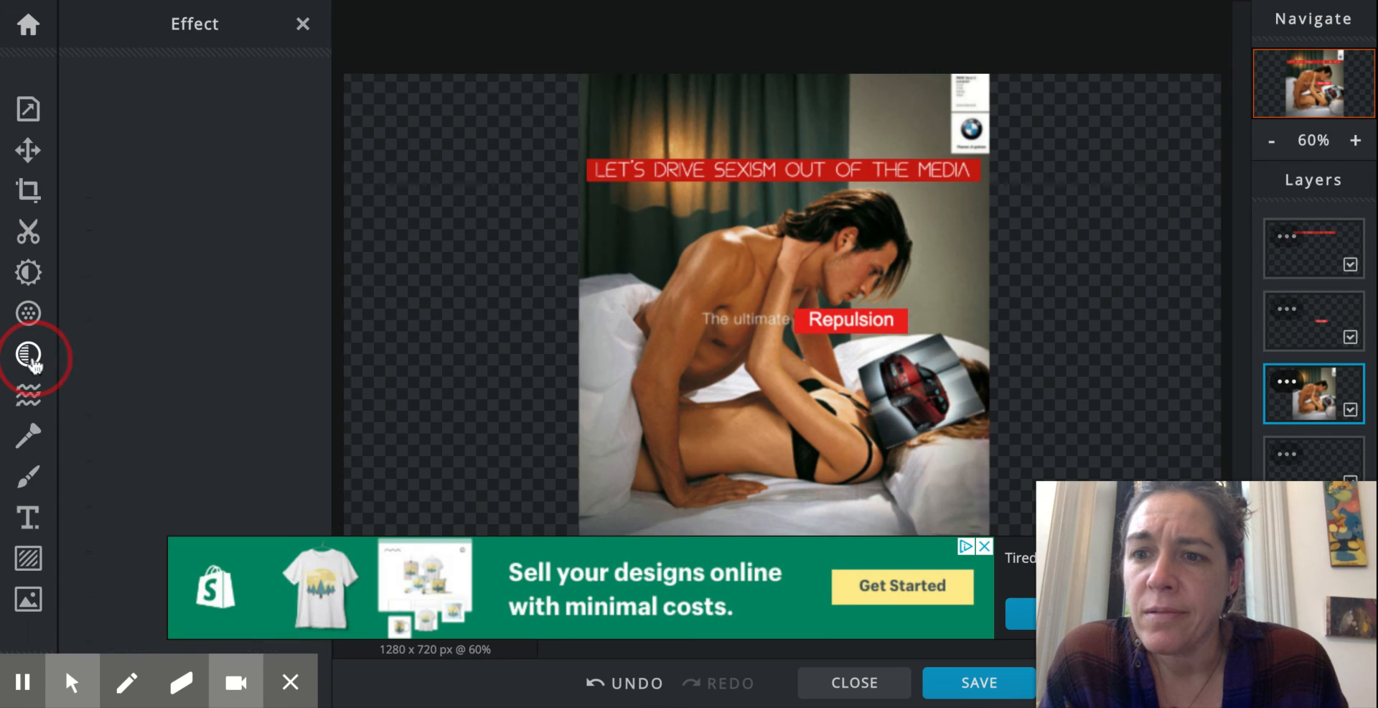
scroll(185, 390, "down", 5)
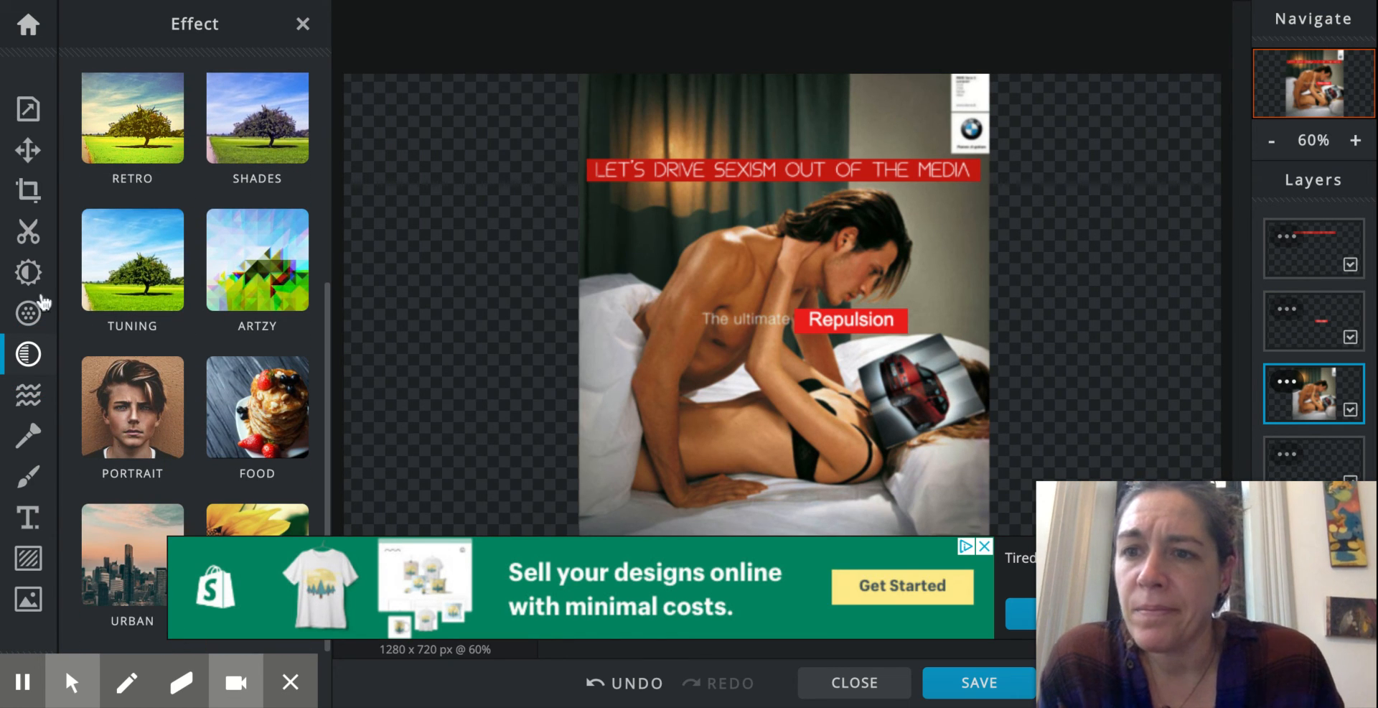
left_click(29, 272)
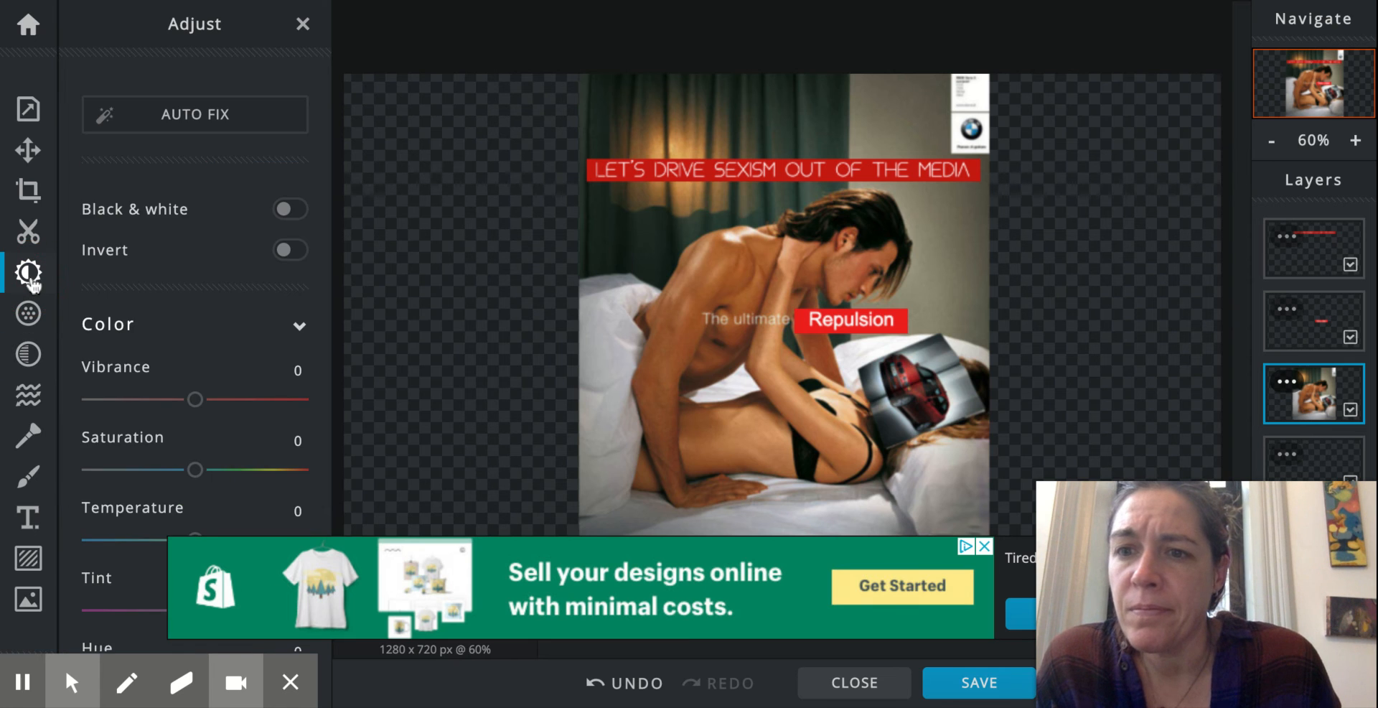
scroll(192, 326, "down", 5)
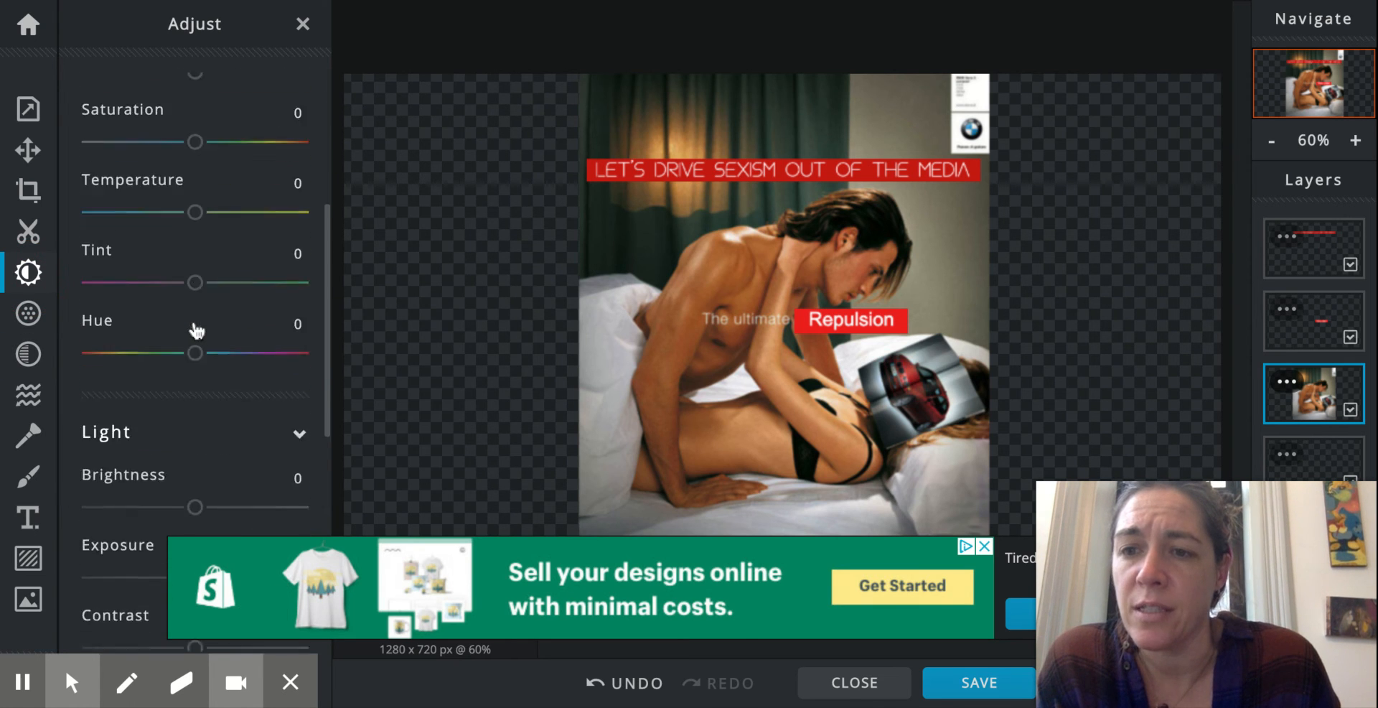
scroll(196, 330, "down", 5)
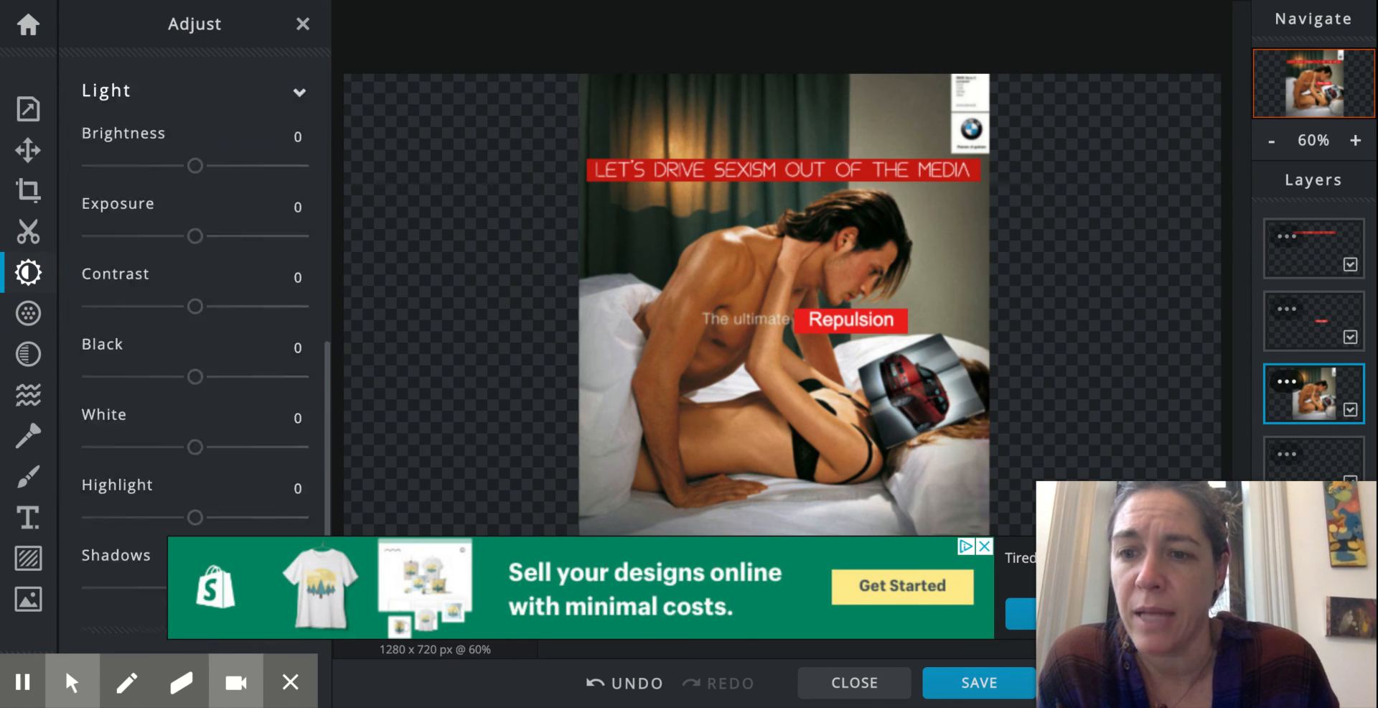
scroll(191, 313, "down", 4)
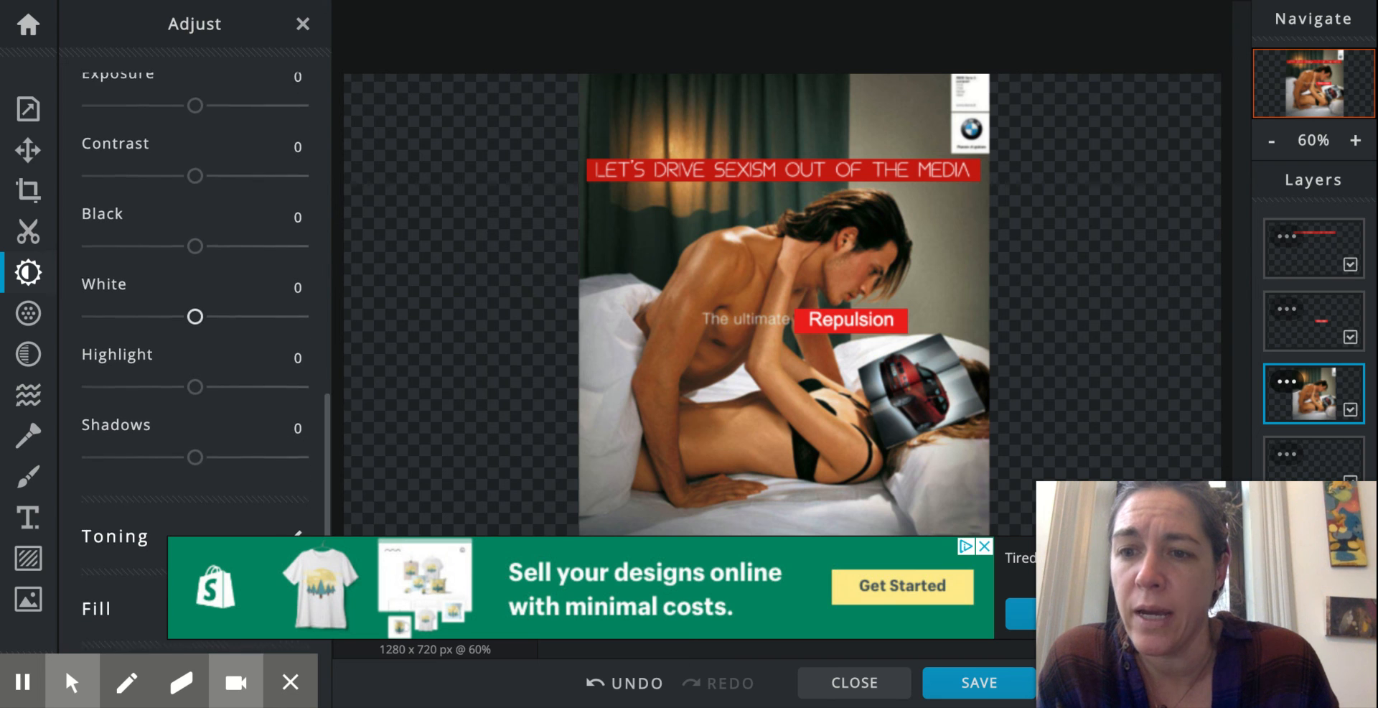
Apply the Posterize filter to the advertisement picture layer at a value of 2.
left_click(29, 316)
left_click(28, 315)
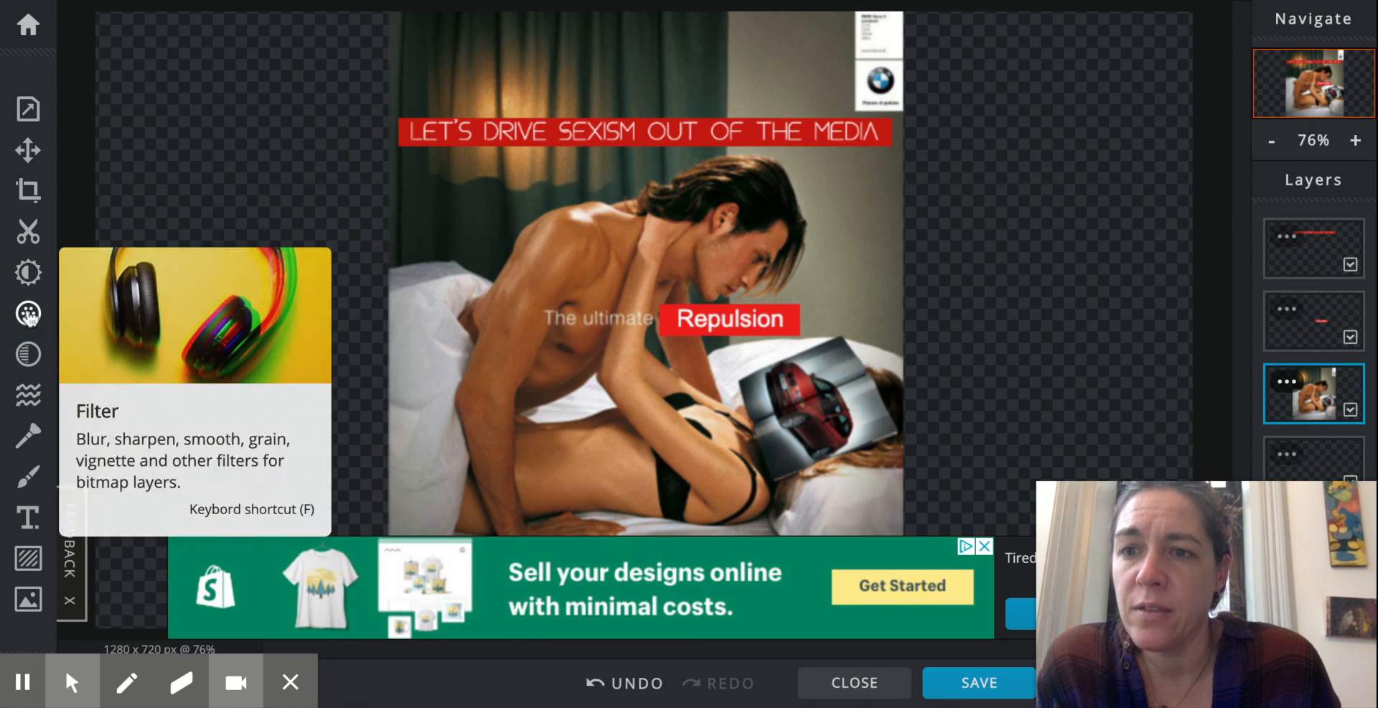
left_click(29, 315)
left_click(1323, 387)
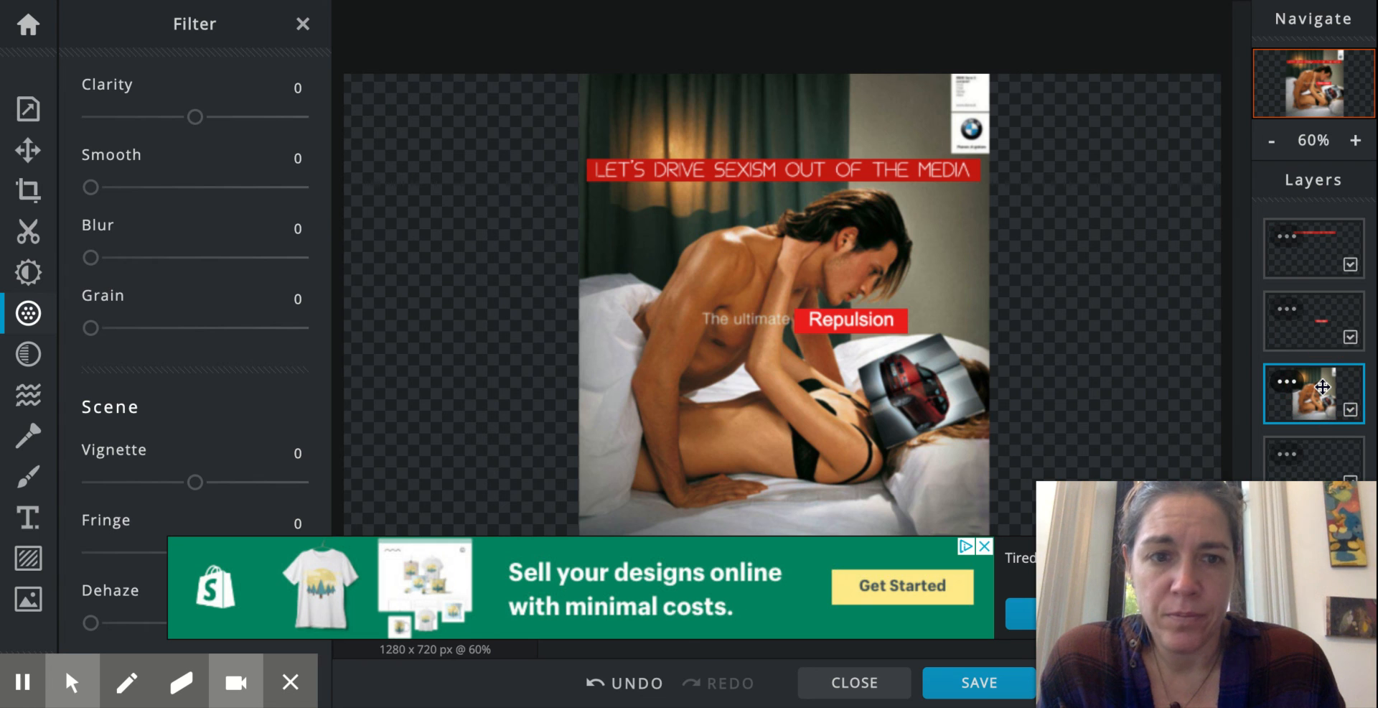
scroll(145, 399, "down", 5)
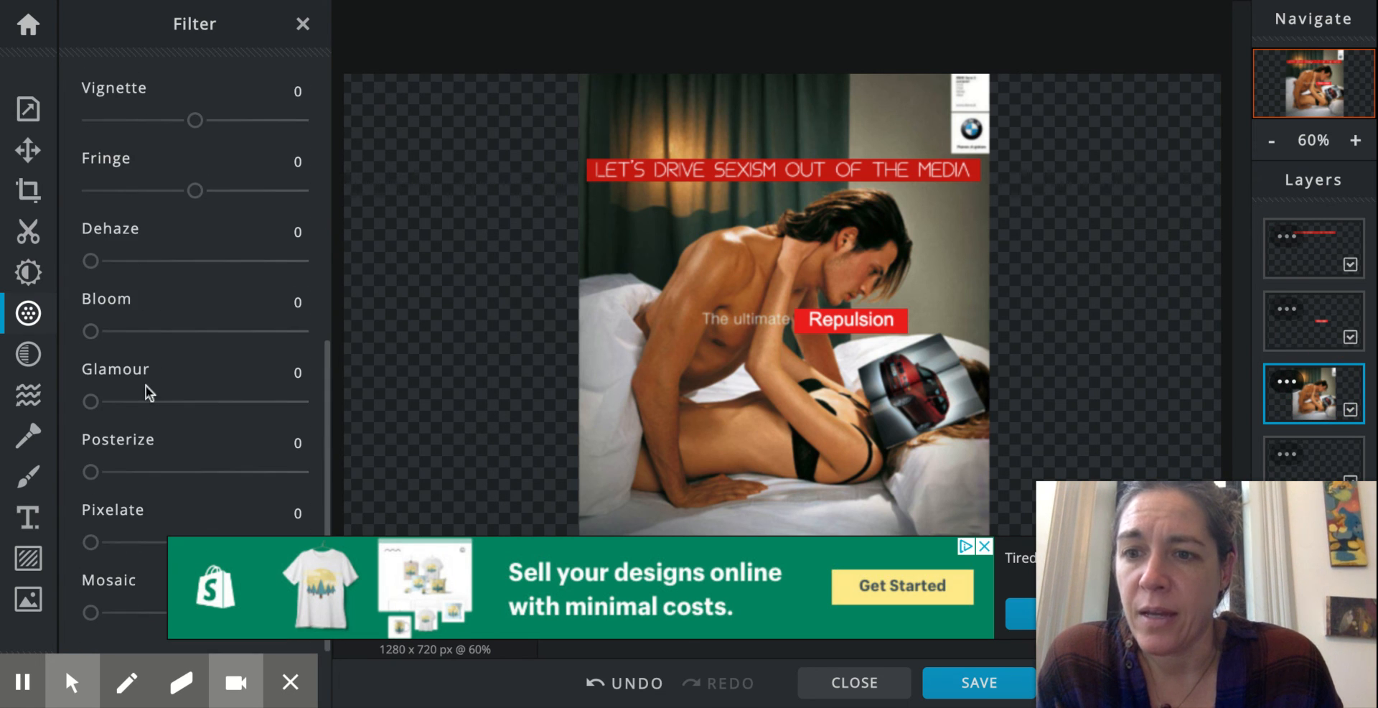
left_click(92, 472)
left_click_drag(96, 476, 106, 471)
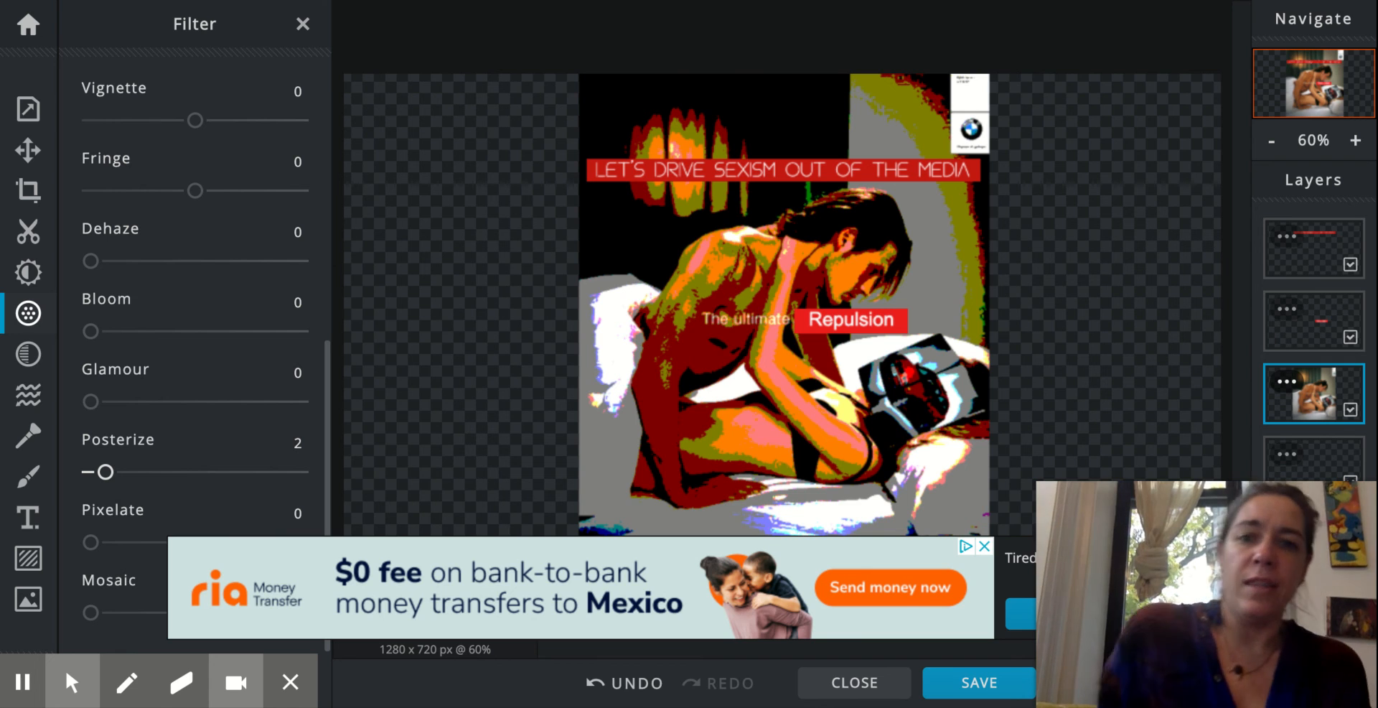
Distort the man's head and body and the start of "The ultimate" slogan with freehand Liquify push strokes.
left_click(28, 396)
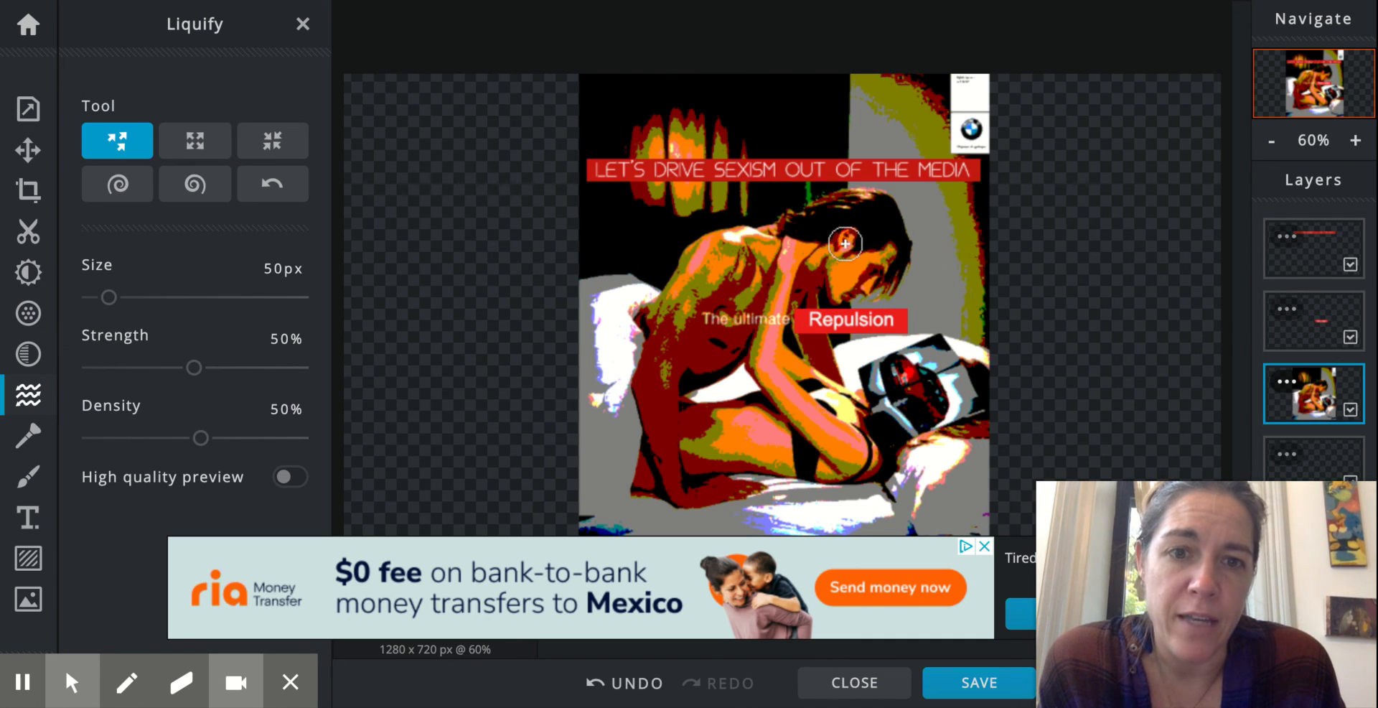
mouse_move(858, 244)
left_mouse_down()
mouse_move(895, 251)
mouse_move(871, 277)
mouse_move(835, 286)
mouse_move(824, 259)
mouse_move(849, 249)
mouse_move(861, 265)
mouse_move(833, 274)
mouse_move(816, 259)
mouse_move(819, 240)
mouse_move(837, 237)
mouse_move(827, 263)
mouse_move(767, 266)
mouse_move(800, 240)
mouse_move(791, 263)
mouse_move(743, 272)
mouse_move(764, 247)
mouse_move(738, 276)
mouse_move(681, 269)
mouse_move(706, 271)
mouse_move(709, 302)
mouse_move(671, 347)
mouse_move(698, 315)
mouse_move(725, 339)
mouse_move(667, 353)
mouse_move(658, 426)
mouse_move(680, 445)
mouse_move(687, 519)
mouse_move(713, 483)
mouse_move(734, 501)
mouse_move(724, 509)
mouse_move(722, 495)
mouse_move(747, 482)
mouse_move(718, 481)
mouse_move(689, 448)
left_mouse_up()
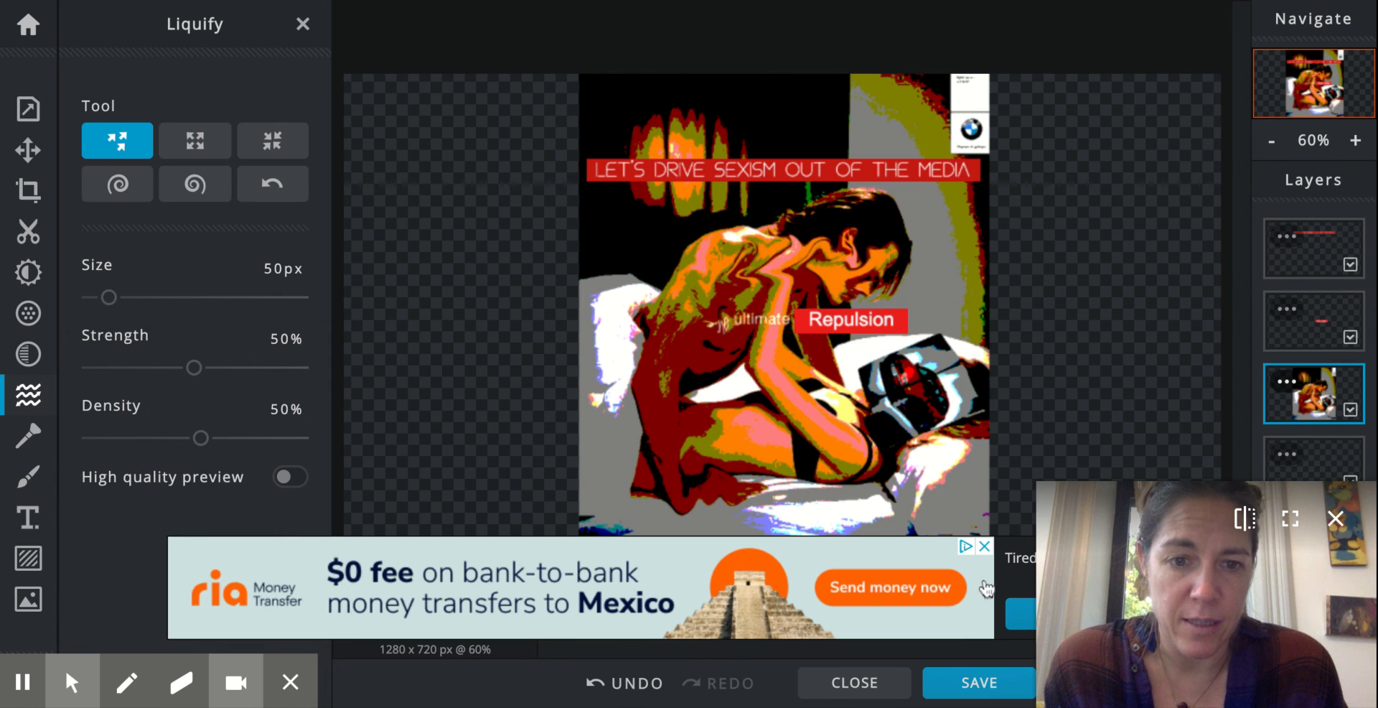
Dismiss the banner ad and download the remixed advertisement as a high-quality JPG at 90% quality.
left_click(985, 547)
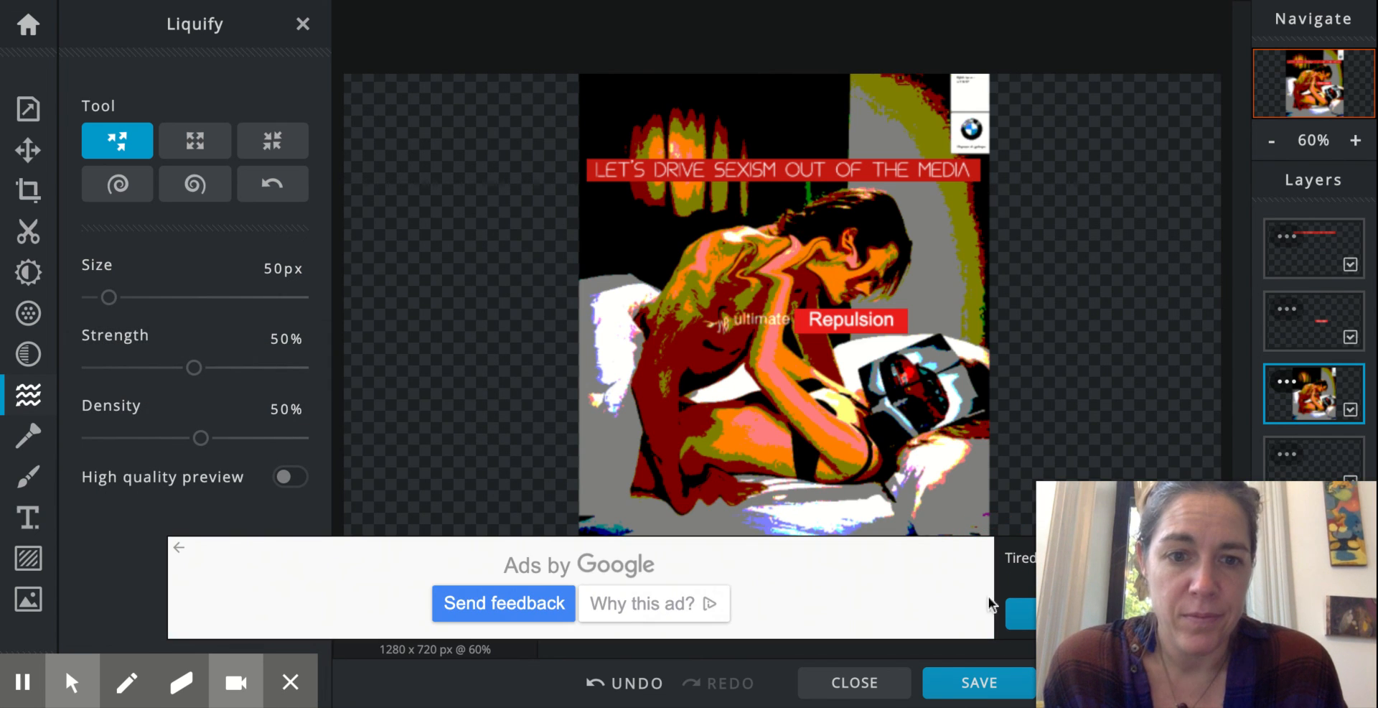
left_click(979, 683)
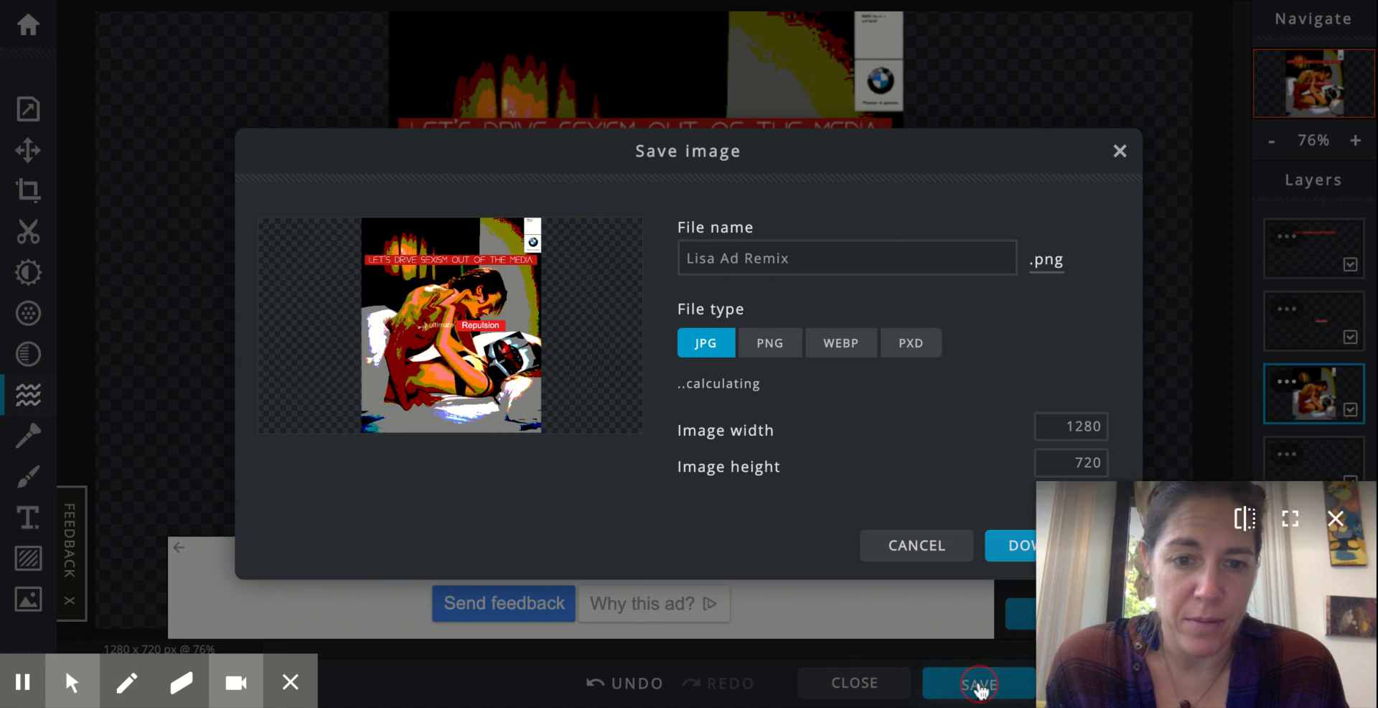
left_click(704, 345)
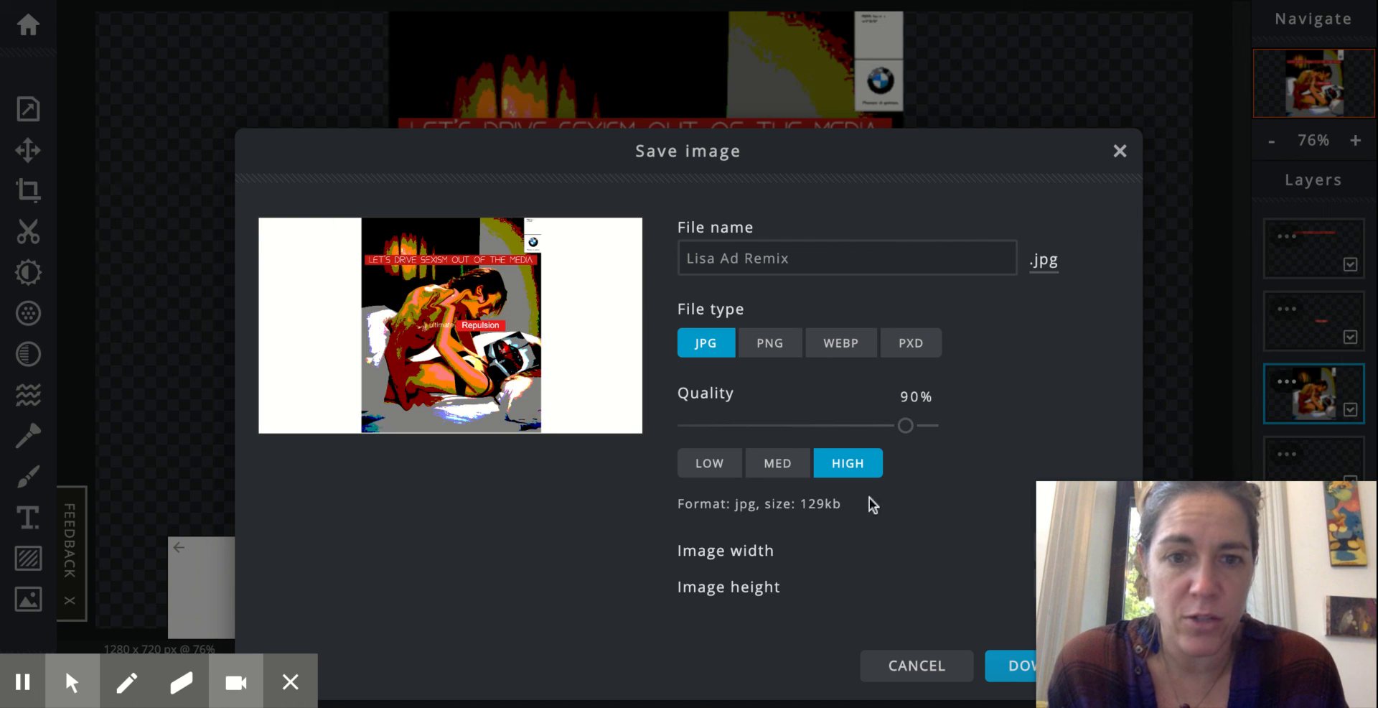
left_click(1015, 671)
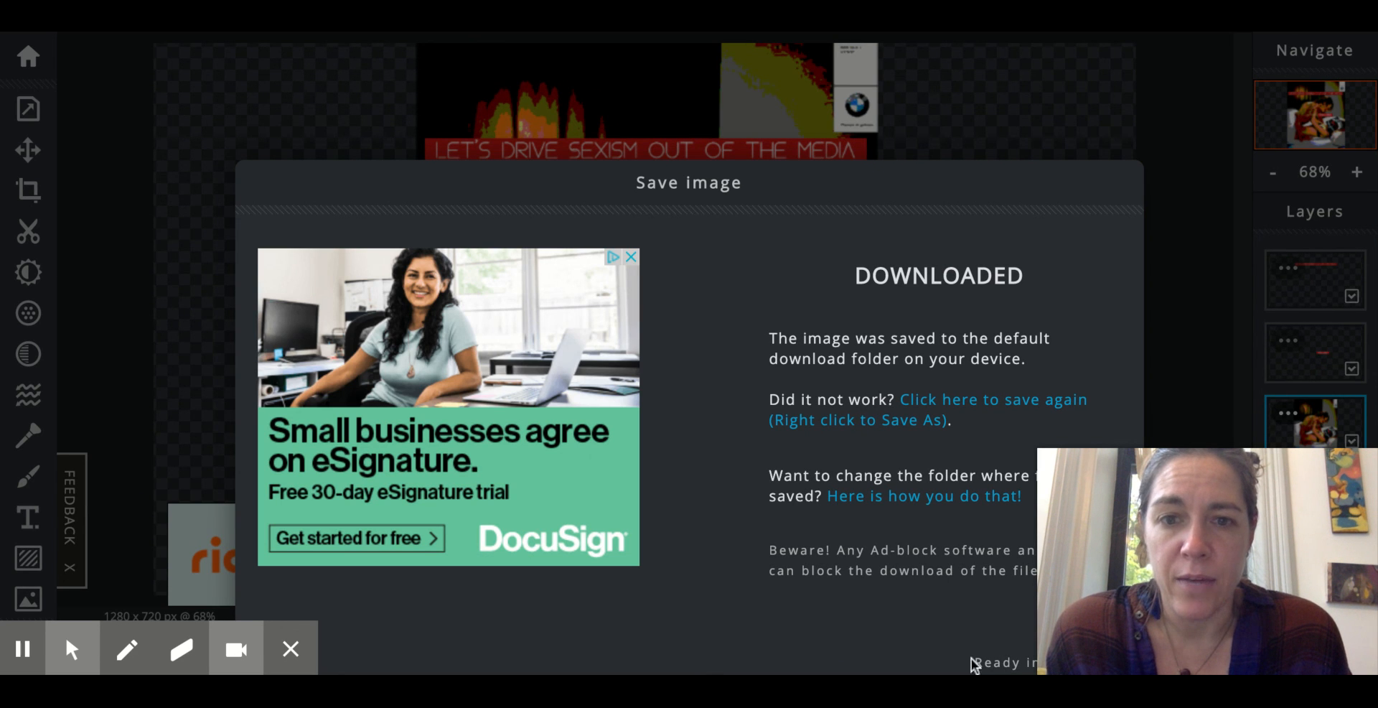